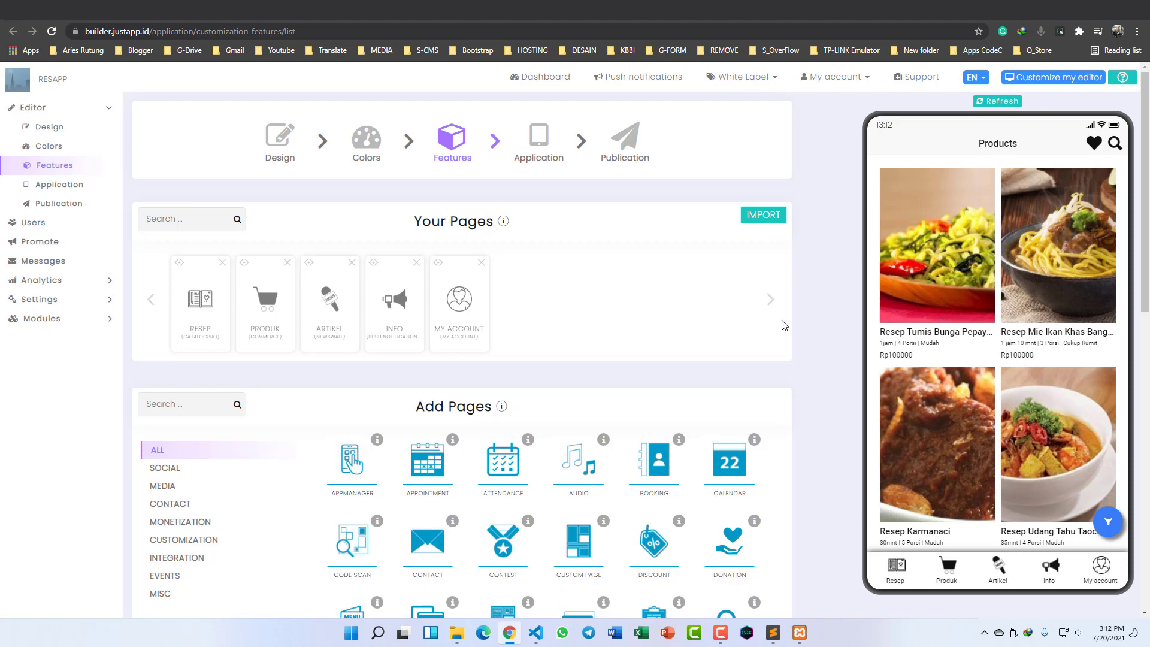
Step: Start a new category for the Resep page and name it "Dessert"
click(200, 323)
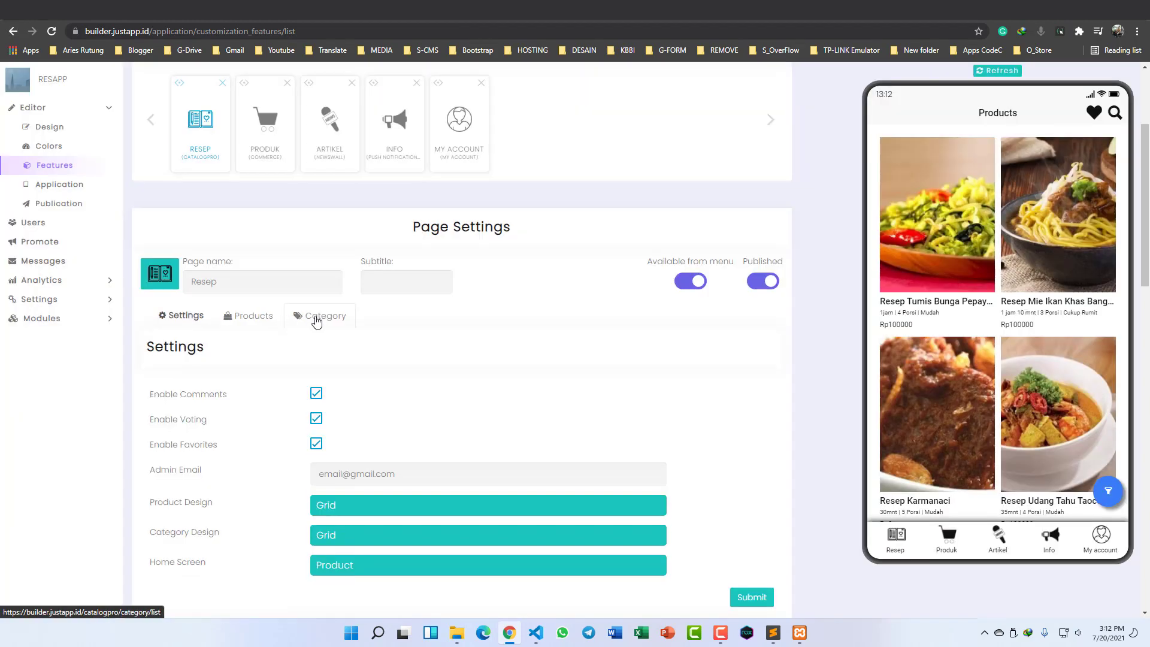
click(318, 320)
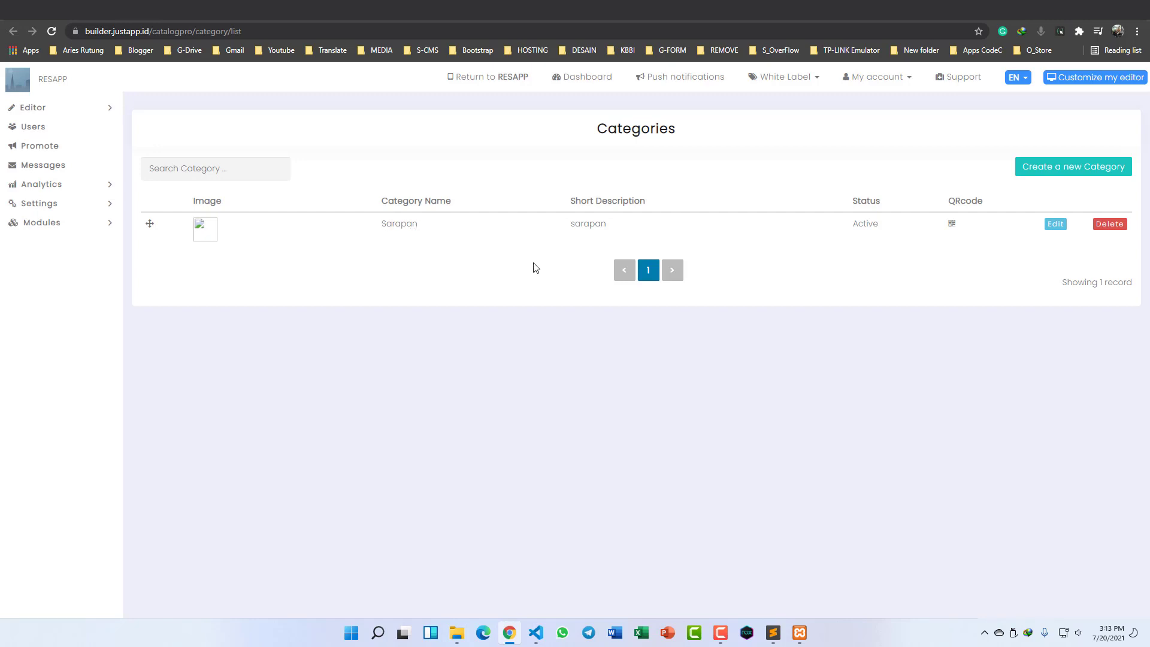
click(1043, 174)
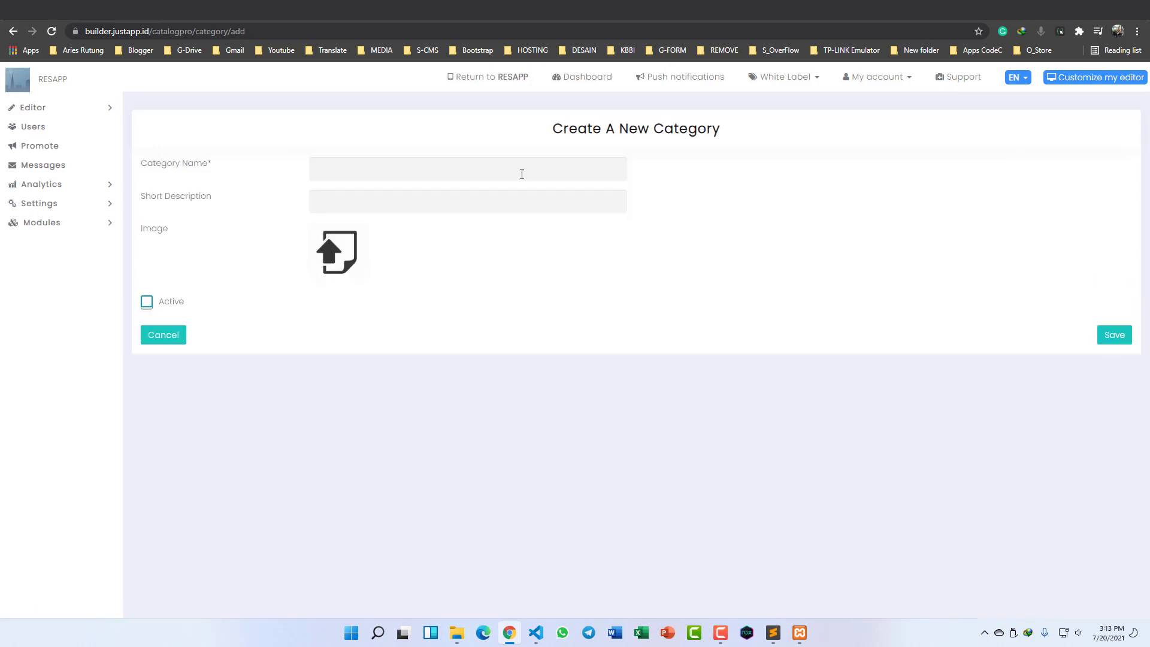
click(488, 165)
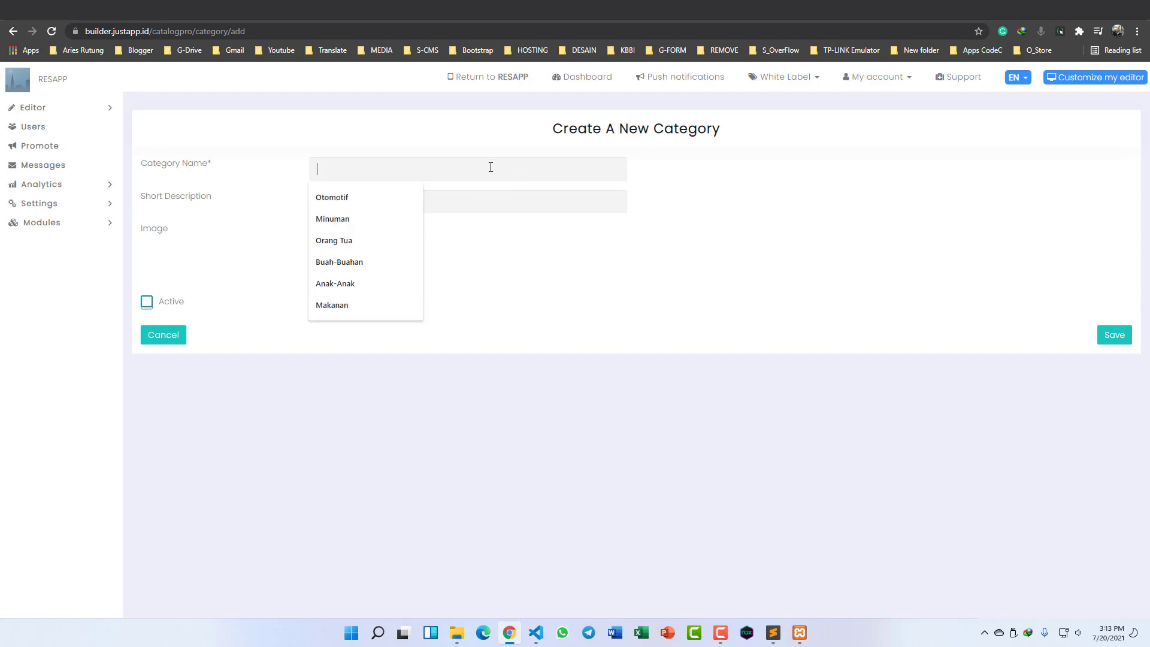
text(Dessert)
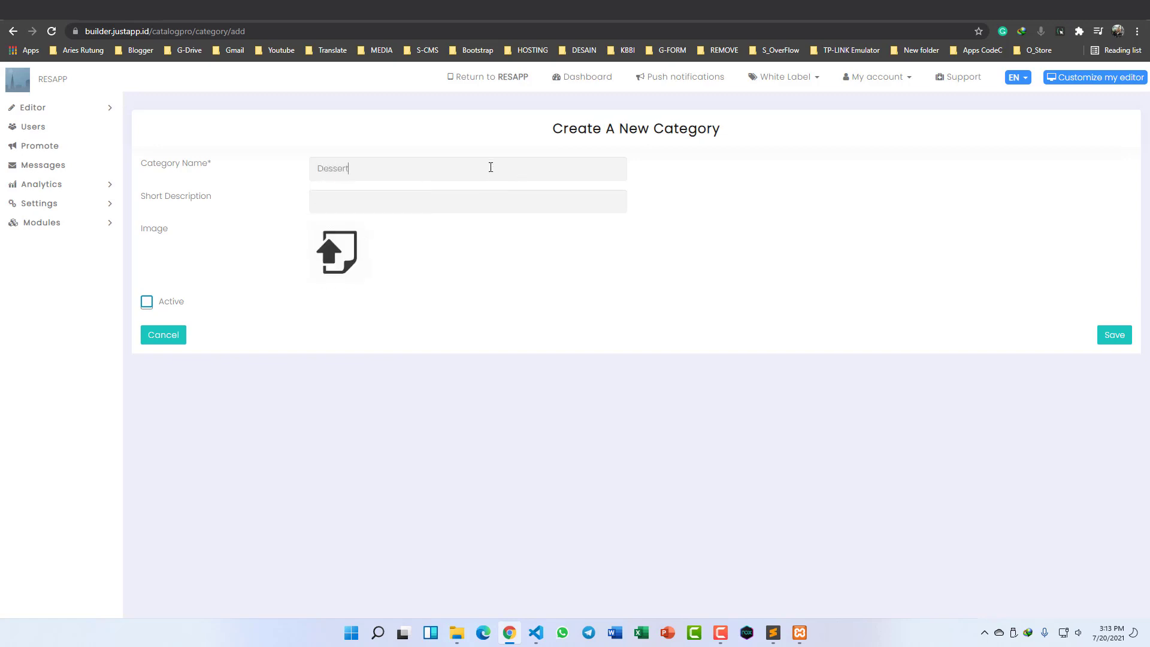
Step: Give the new category the short description "dessert", set it as active and save it
key(ctrl+a)
key(ctrl+c)
key(Tab)
key(ctrl+v)
drag(322, 201, 301, 206)
text(d)
click(149, 304)
click(1111, 340)
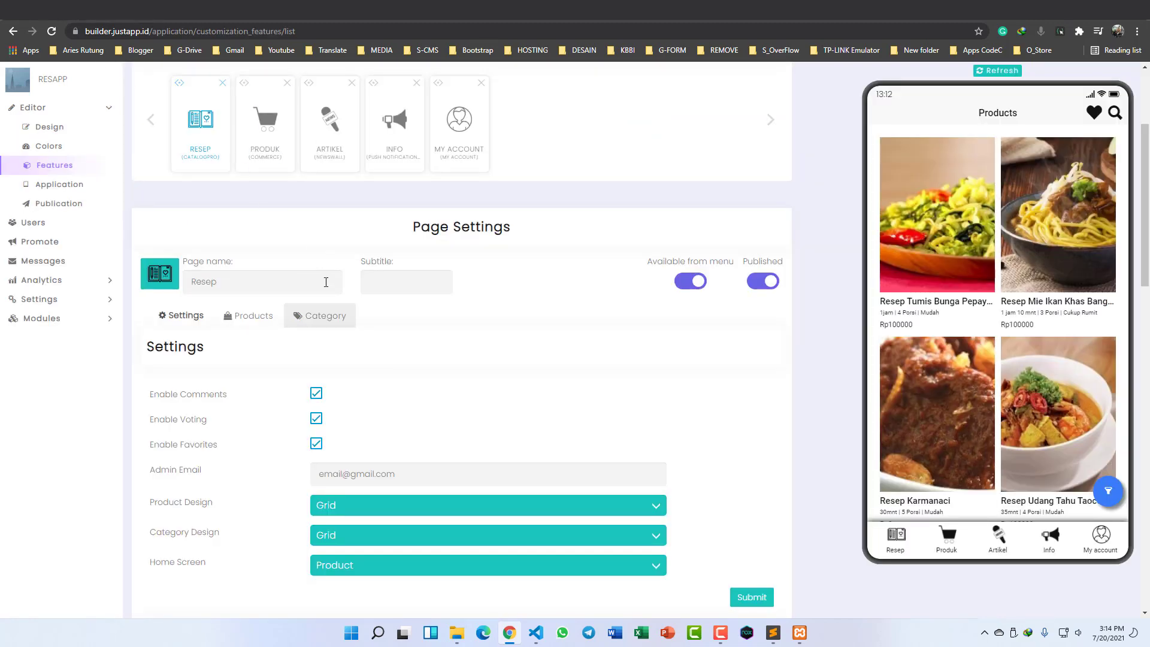
Step: Open the Resep page's product list and switch to the recipe notes in Sublime Text
click(255, 324)
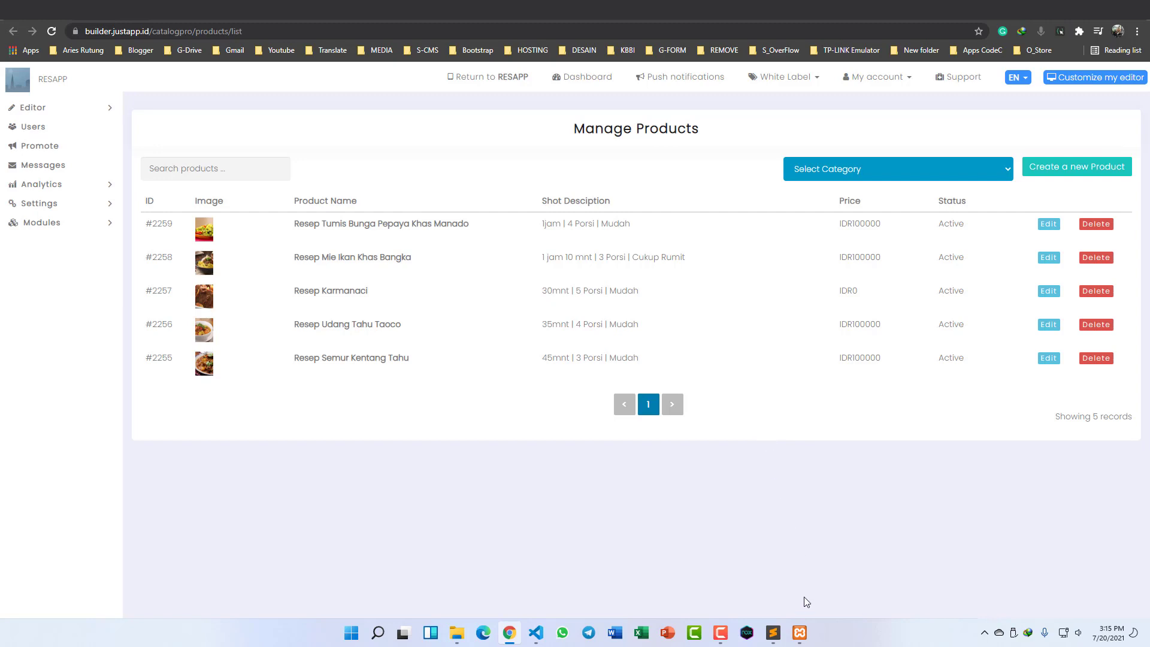
click(773, 635)
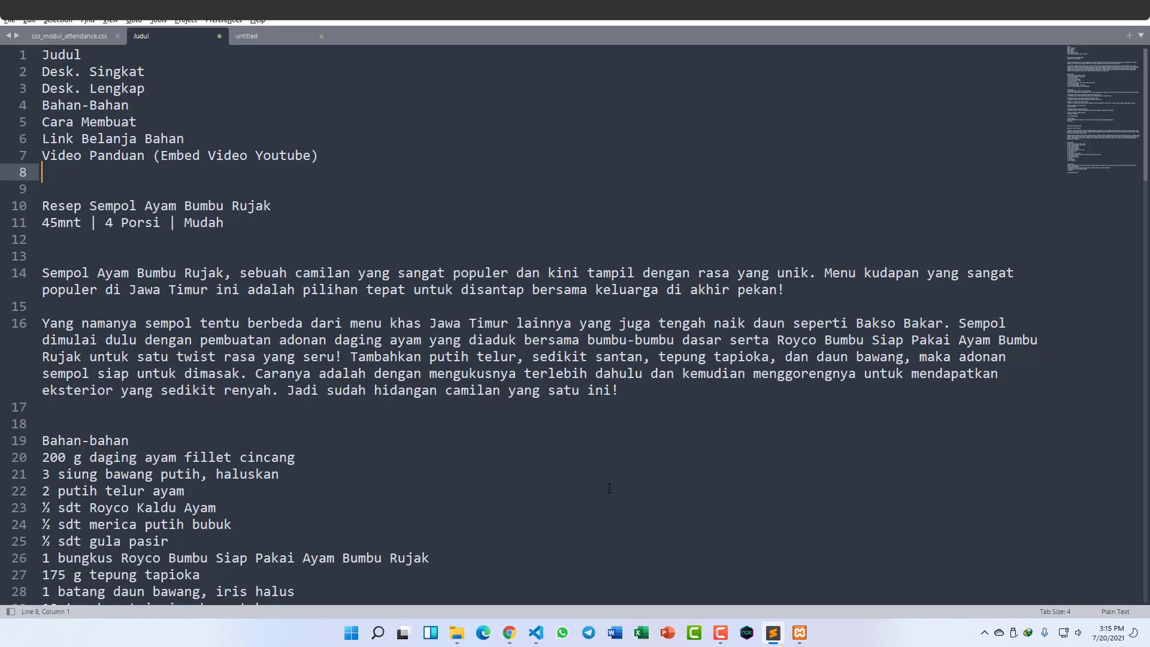
scroll(440, 390, down, 1)
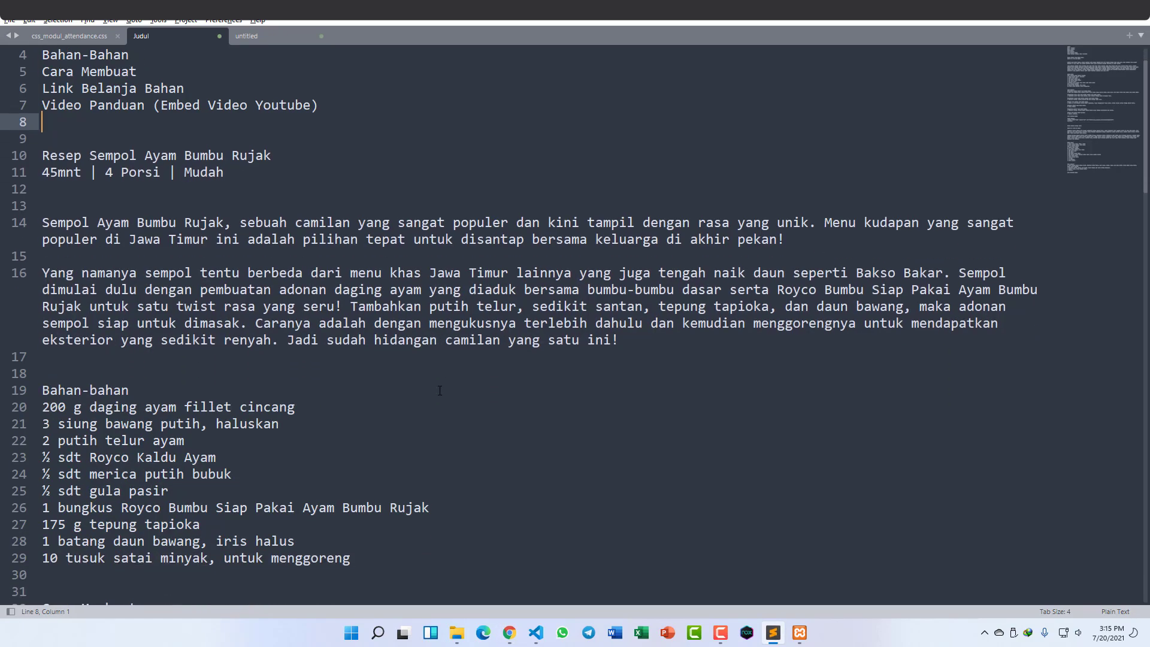
scroll(440, 391, up, 1)
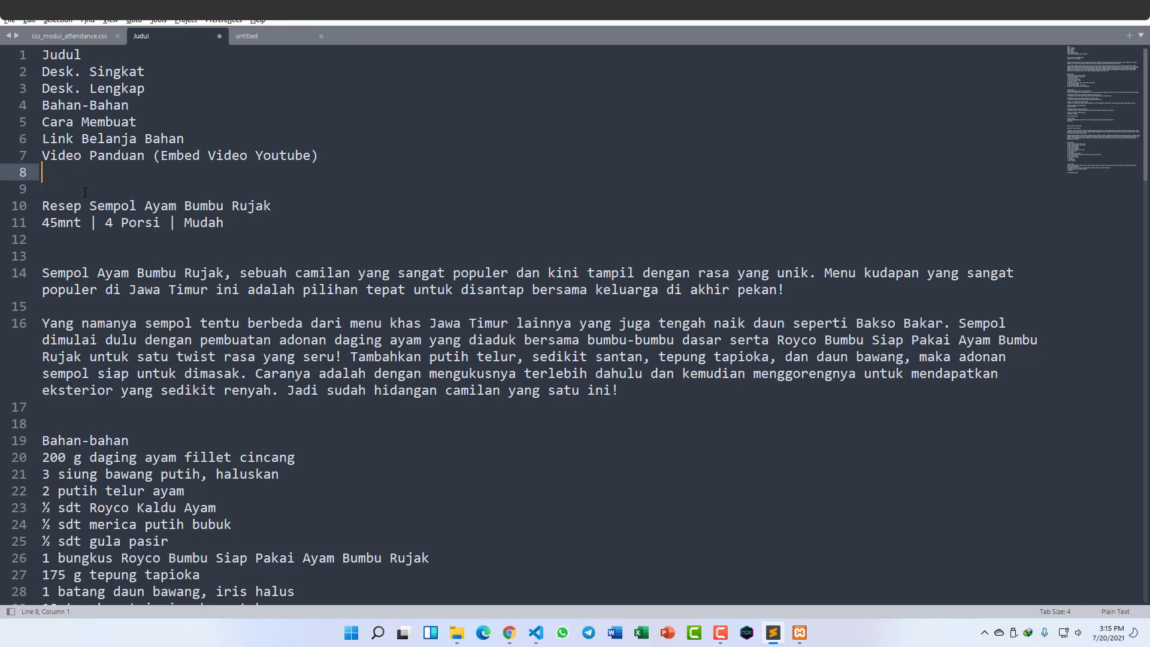
Step: Examine the outline of recipe fields, from "Judul" through "Video Panduan (Embed Video Youtube)"
drag(60, 177, 36, 54)
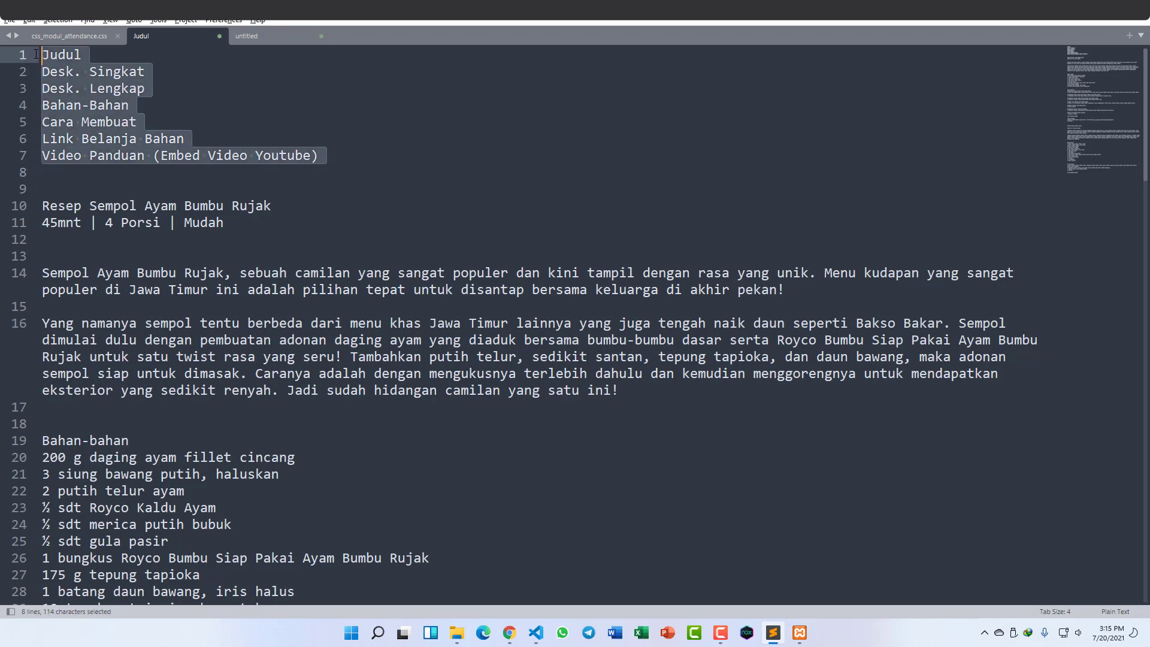
click(81, 55)
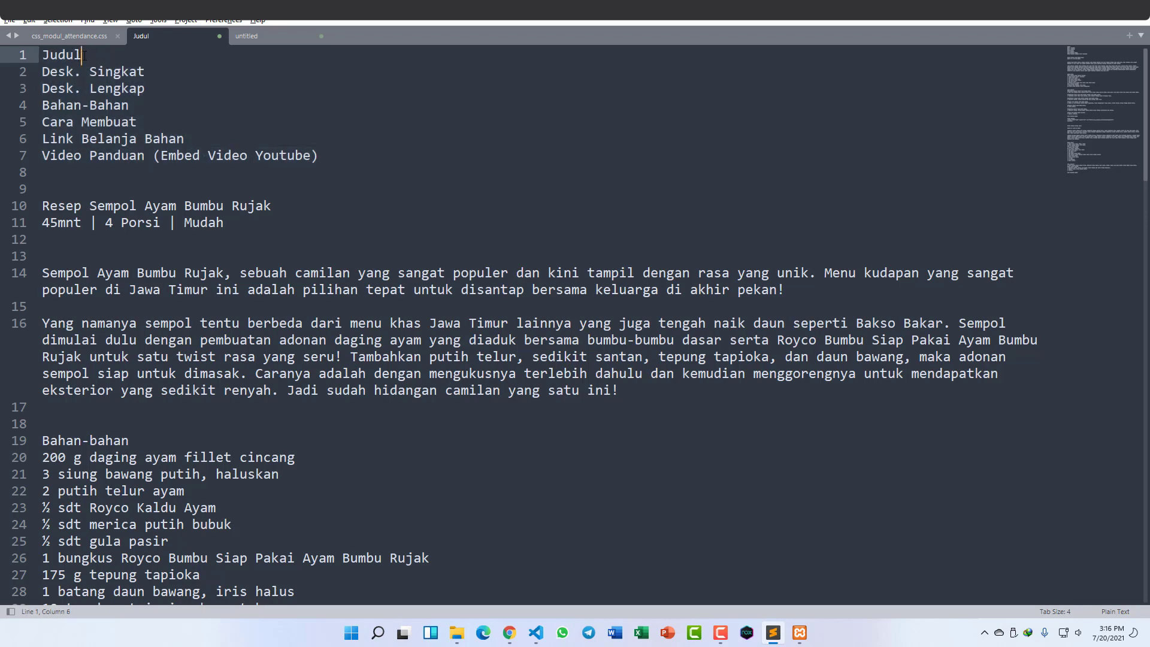
drag(157, 71, 43, 71)
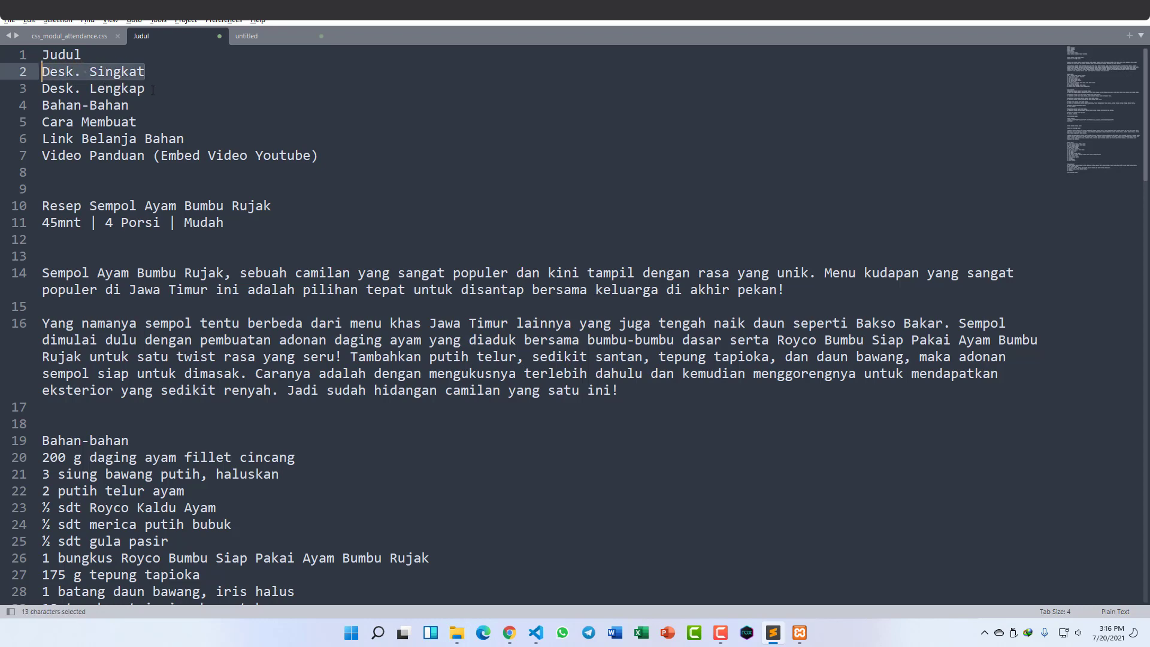
drag(152, 89, 42, 90)
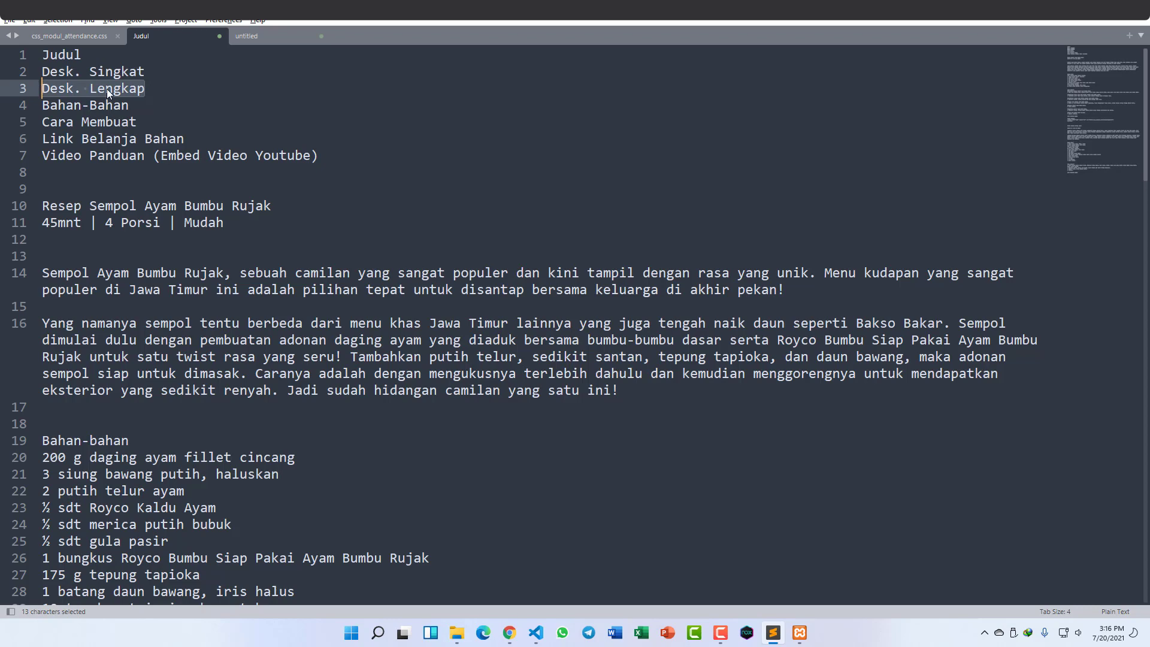
drag(132, 106, 42, 106)
drag(144, 122, 40, 124)
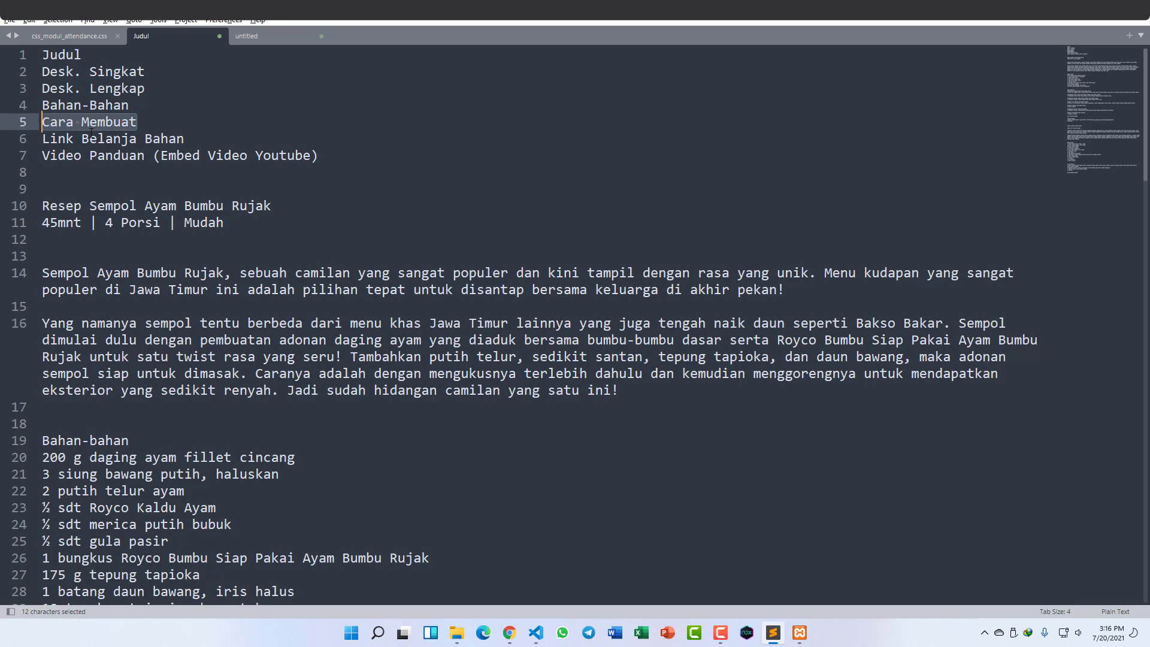
click(154, 128)
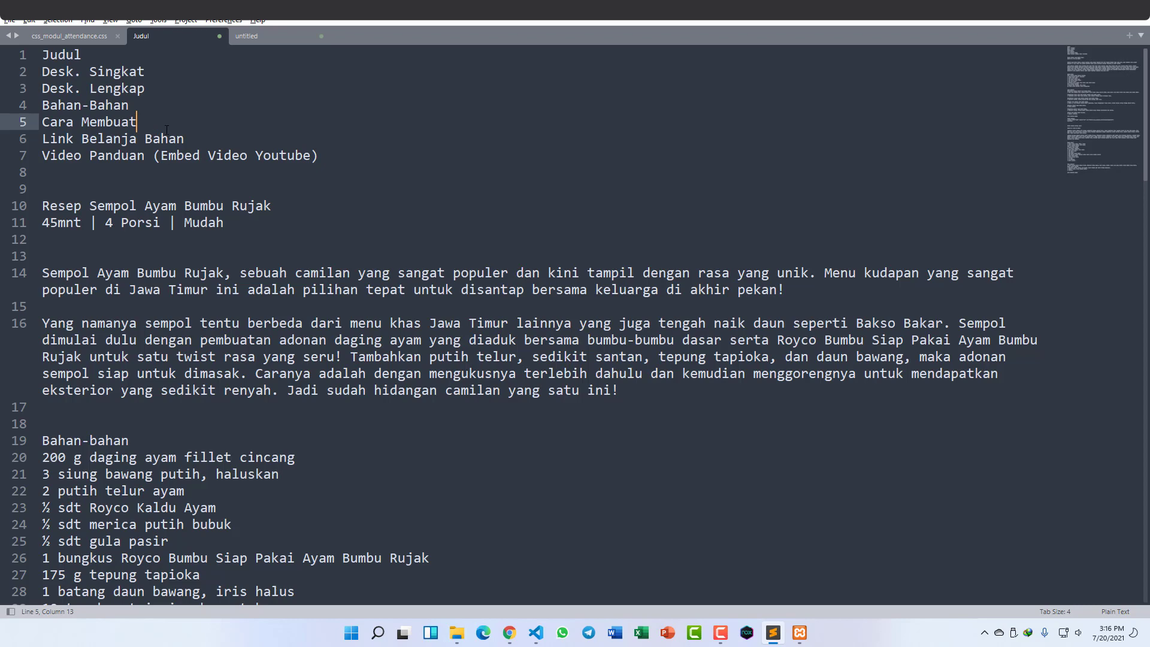
drag(191, 138, 47, 142)
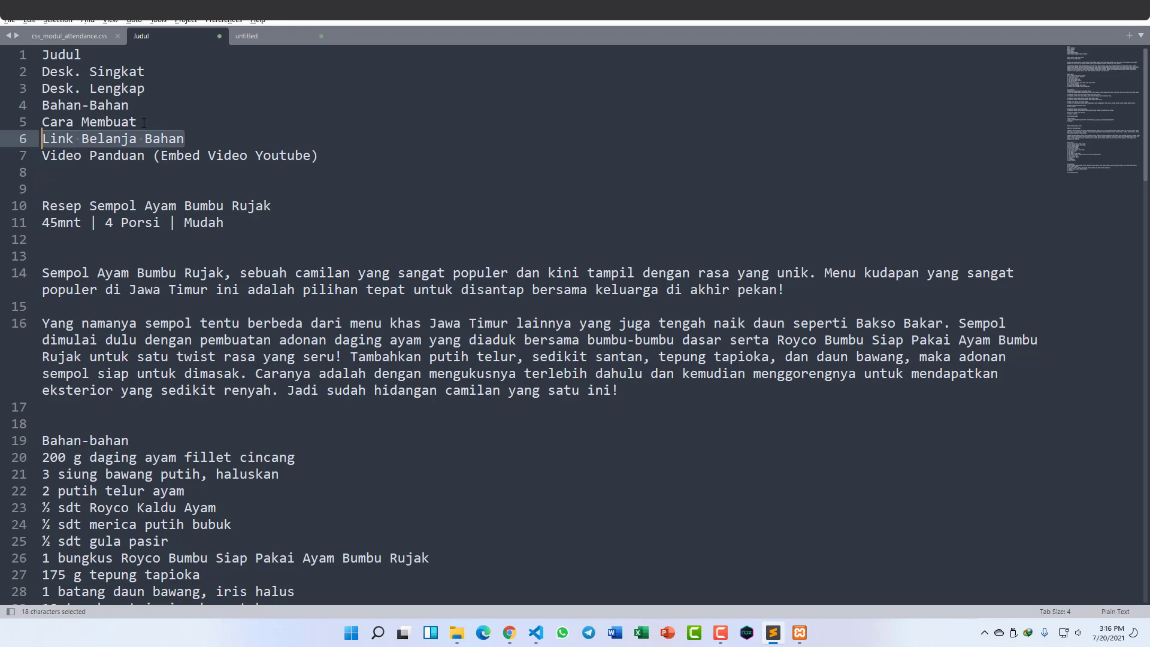
drag(137, 107, 42, 106)
click(194, 134)
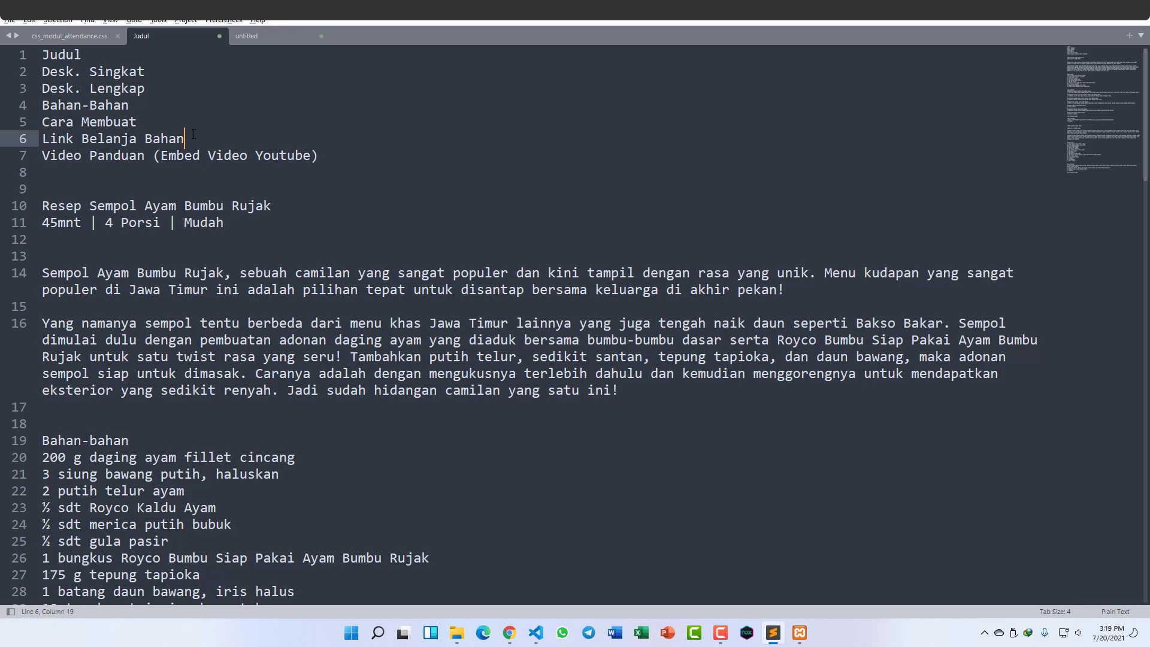
drag(129, 105, 50, 105)
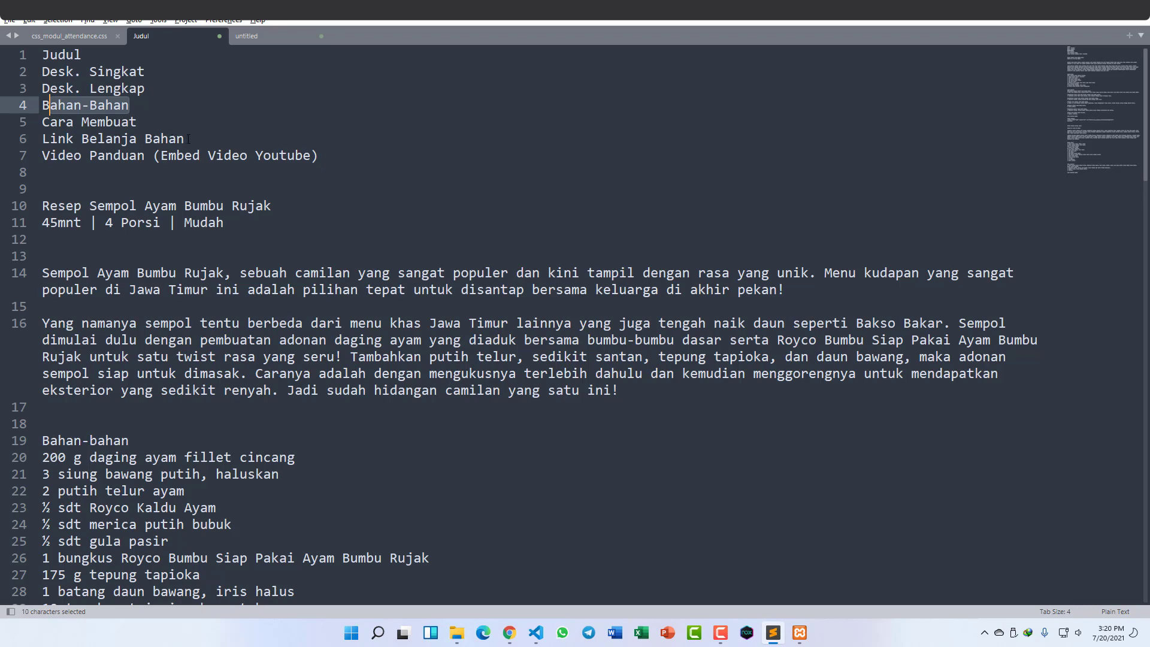
drag(186, 139, 96, 139)
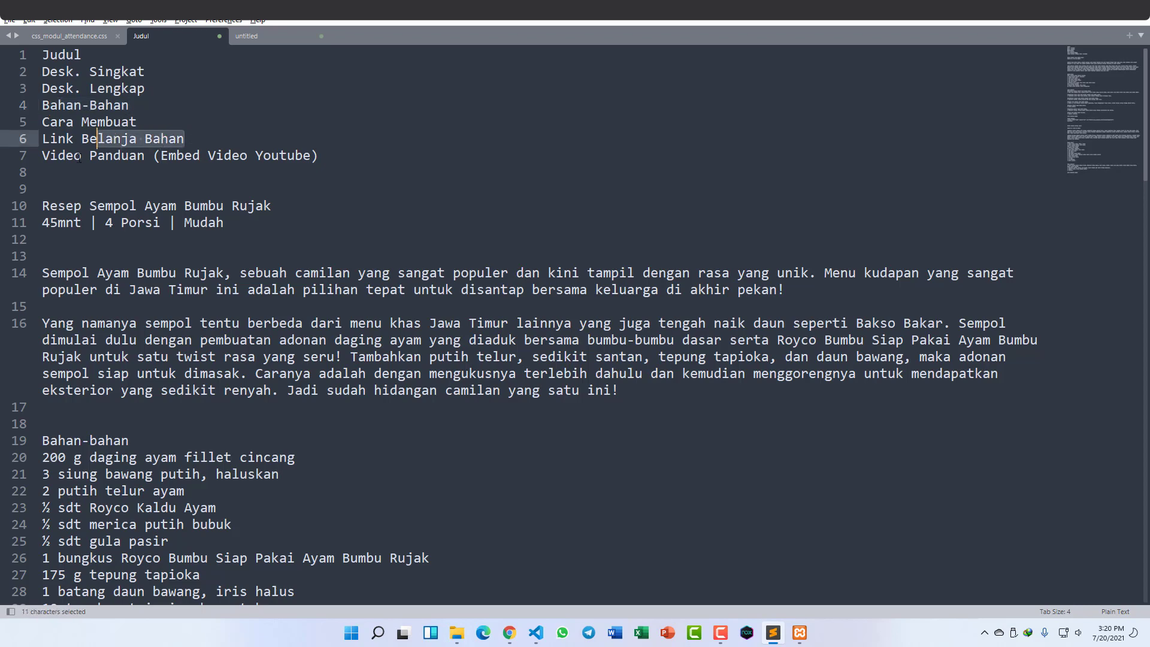
click(75, 157)
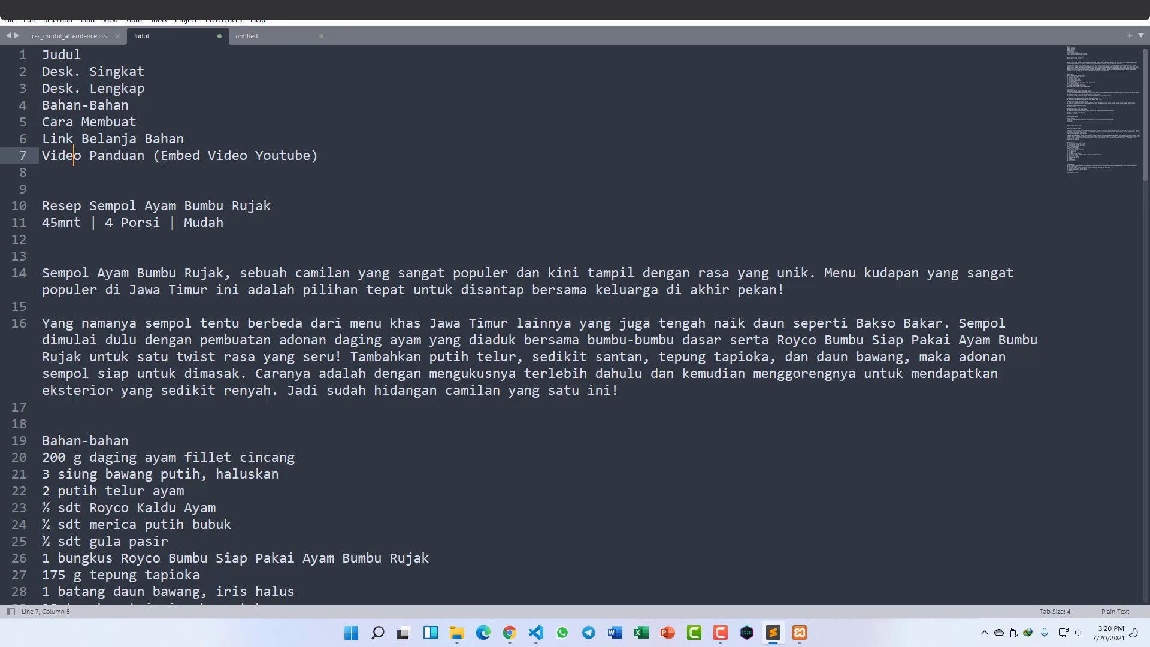
click(170, 175)
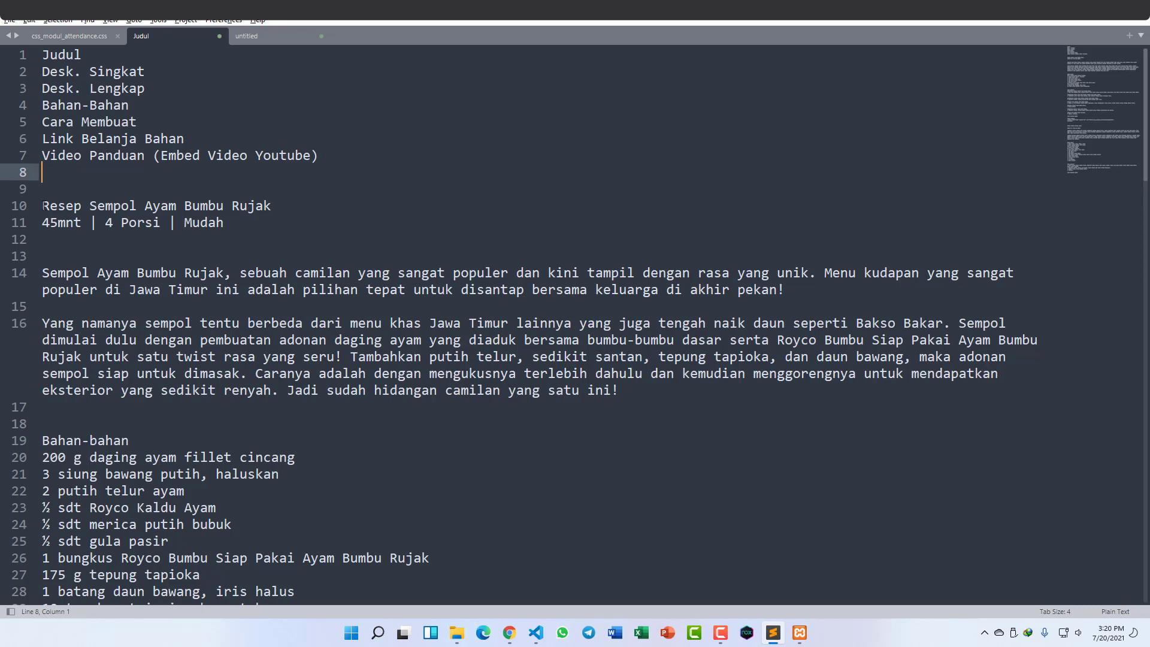
Step: Examine the Sempol Ayam Bumbu Rujak recipe's title, short line with time, portions and difficulty, and full description
drag(43, 206, 66, 205)
click(113, 254)
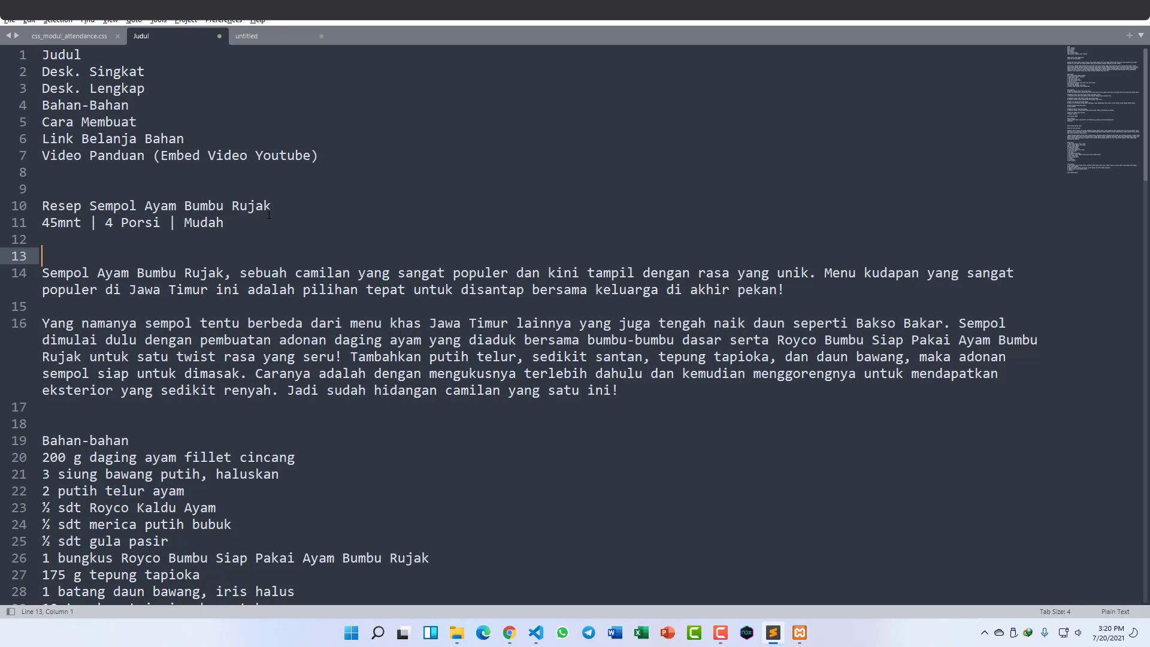
drag(270, 208, 41, 208)
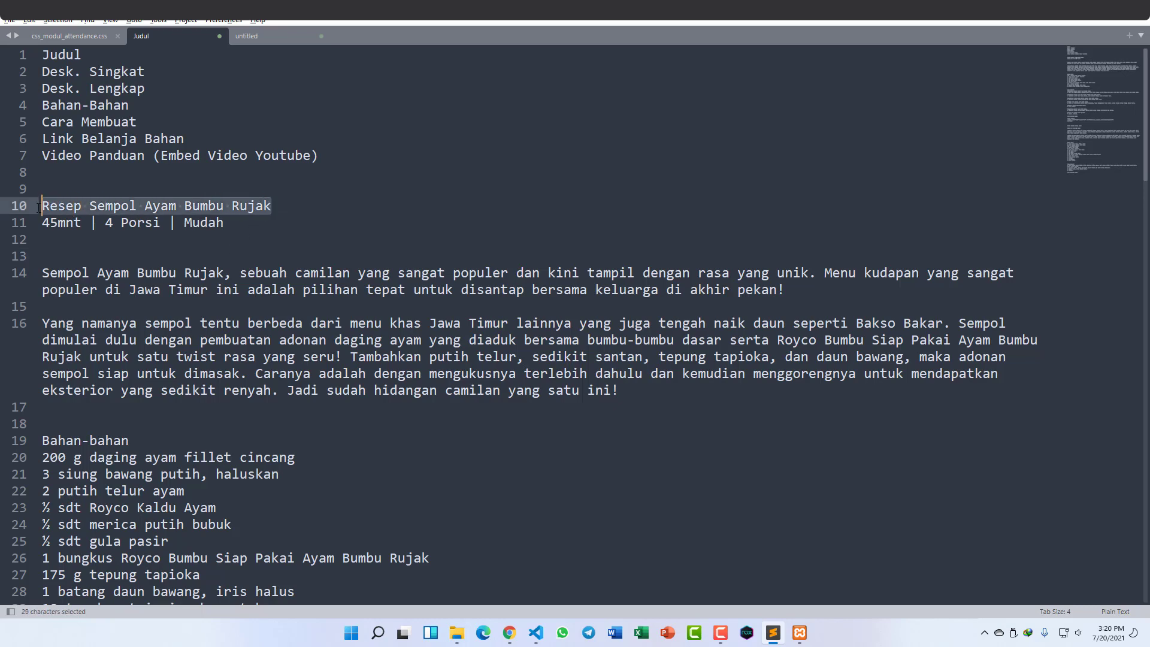
click(73, 224)
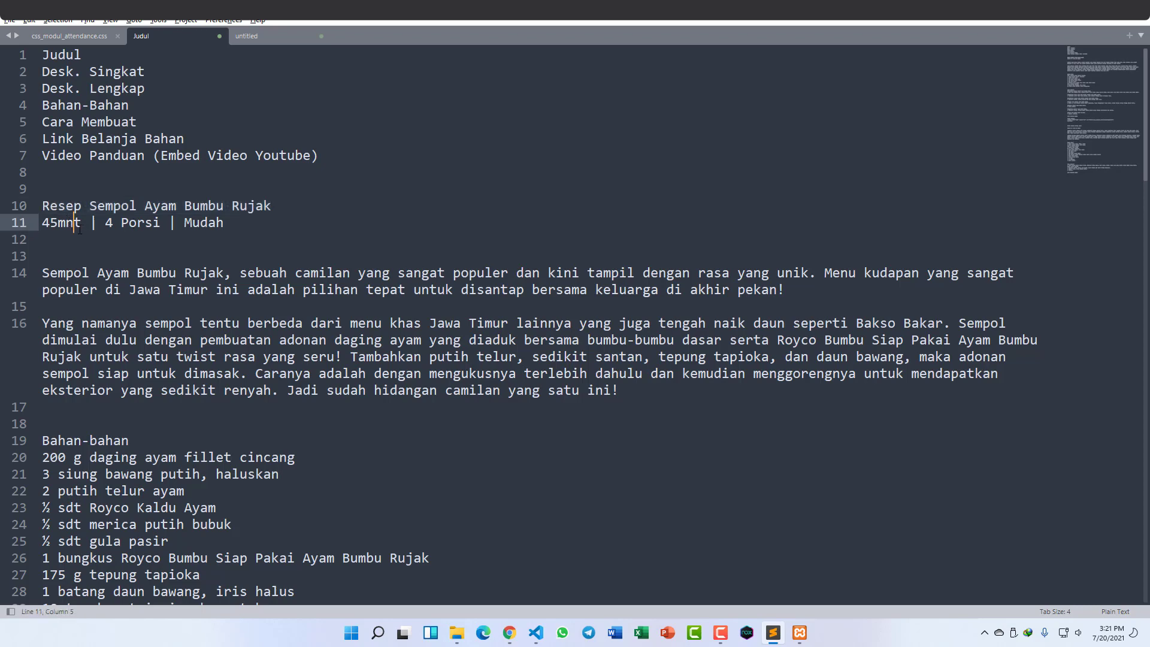
drag(225, 225, 42, 224)
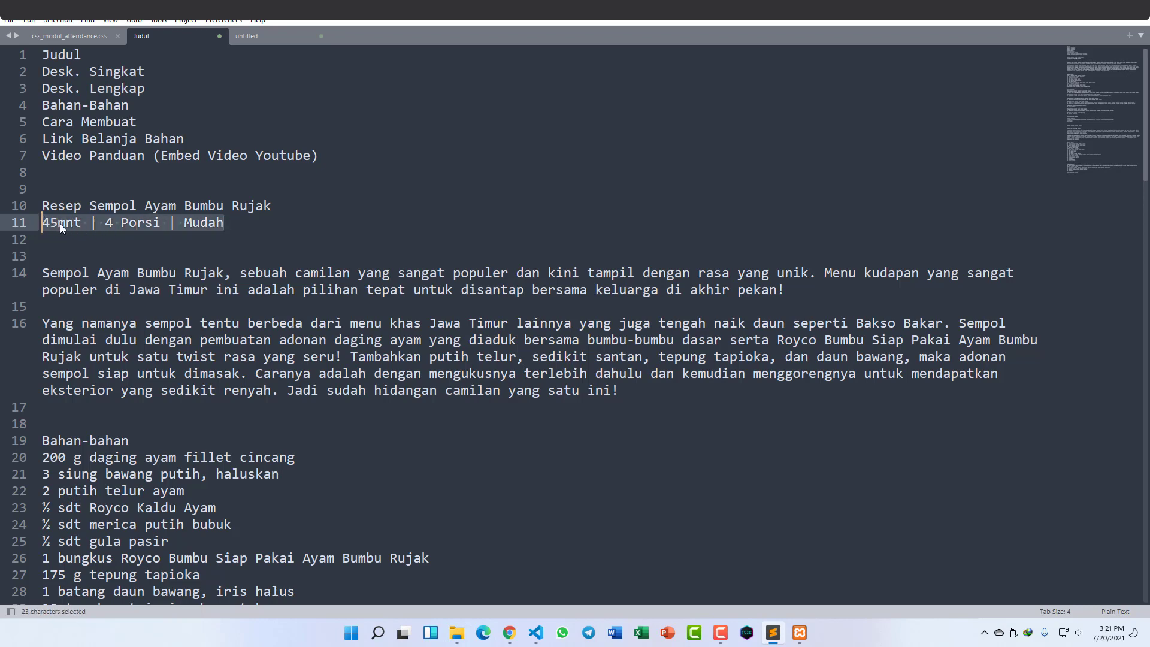
click(172, 234)
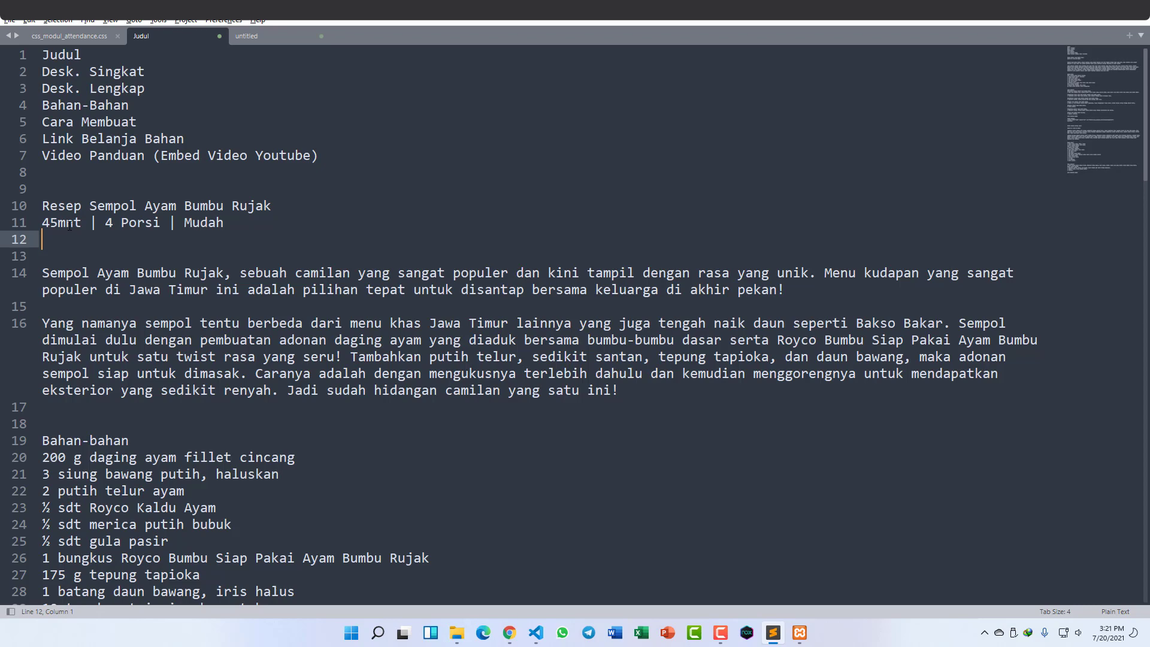
key(shift+Left)
key(shift+Left)
key(shift+Left)
key(shift+Left)
key(shift+Left)
key(shift+Left)
key(shift+Left)
key(shift+Left)
key(shift+Left)
key(shift+Left)
key(shift+Left)
key(shift+Left)
key(shift+Left)
key(shift+Left)
key(shift+Left)
key(shift+Left)
key(shift+Left)
key(shift+Left)
key(shift+Left)
key(shift+Left)
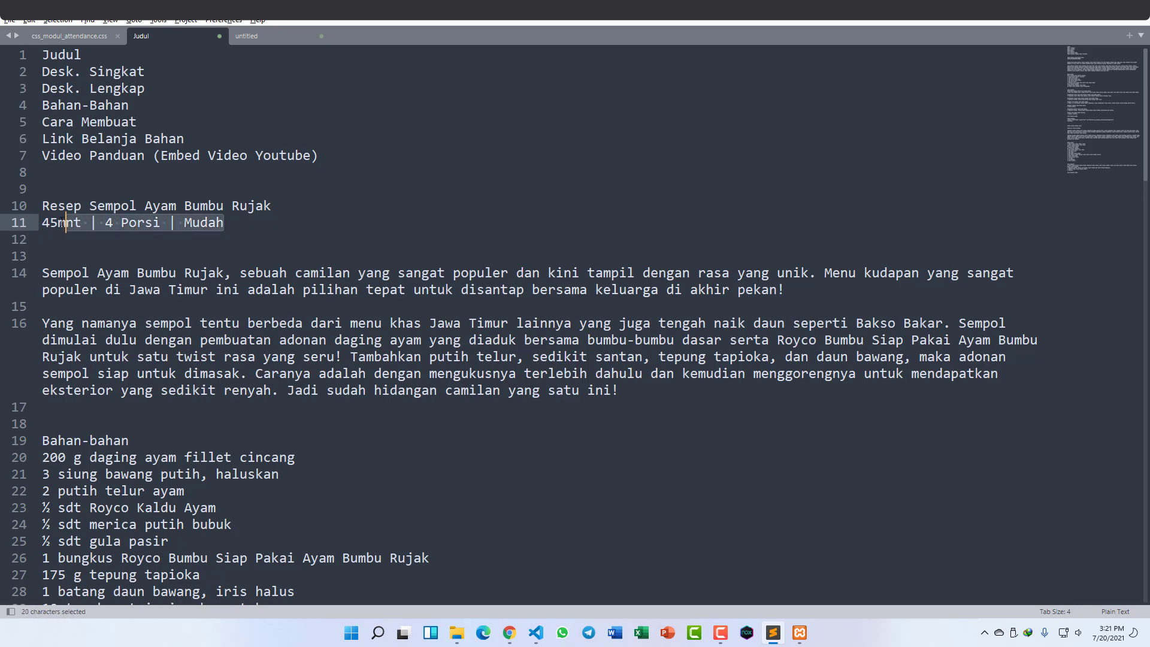
key(Right)
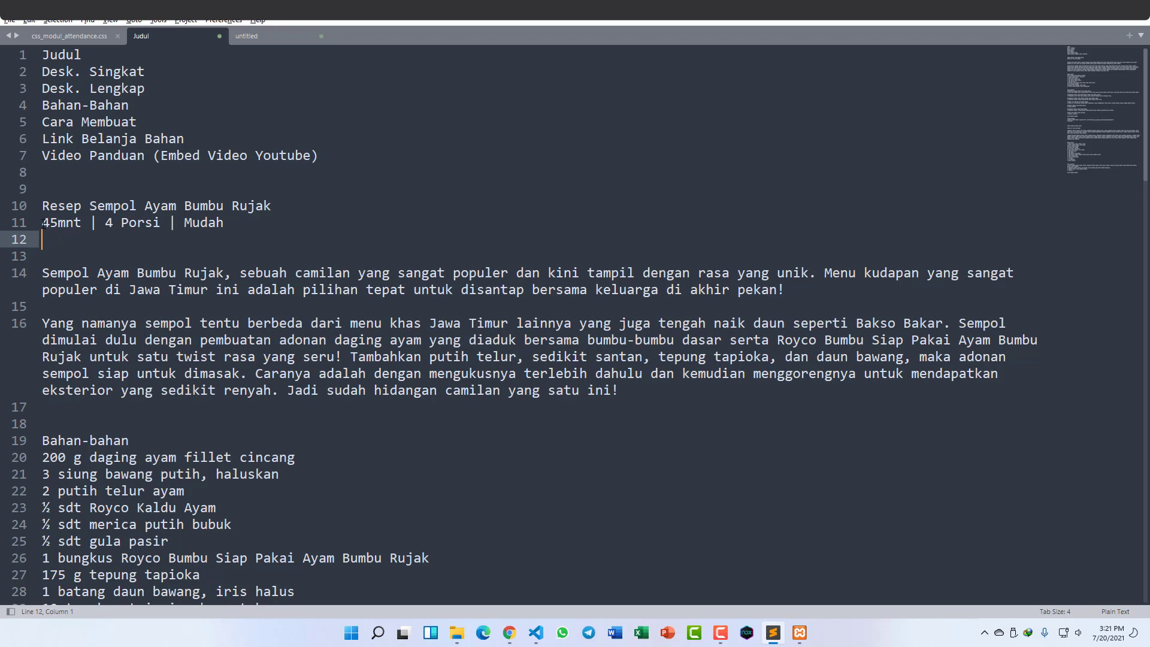
drag(41, 224, 92, 223)
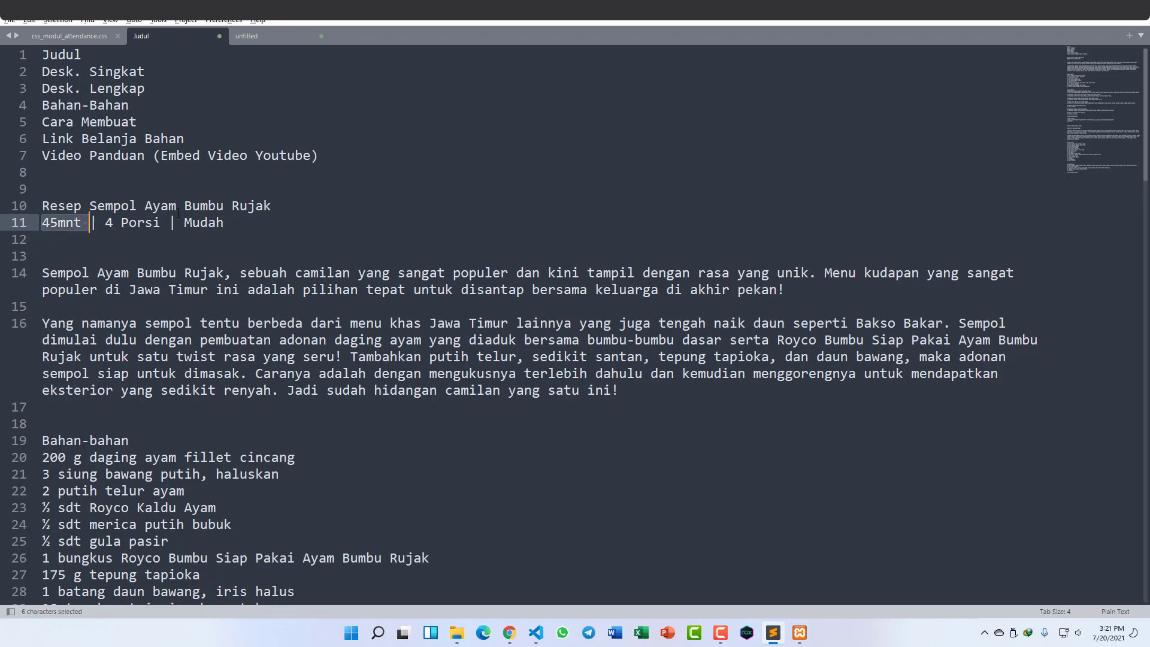
click(94, 222)
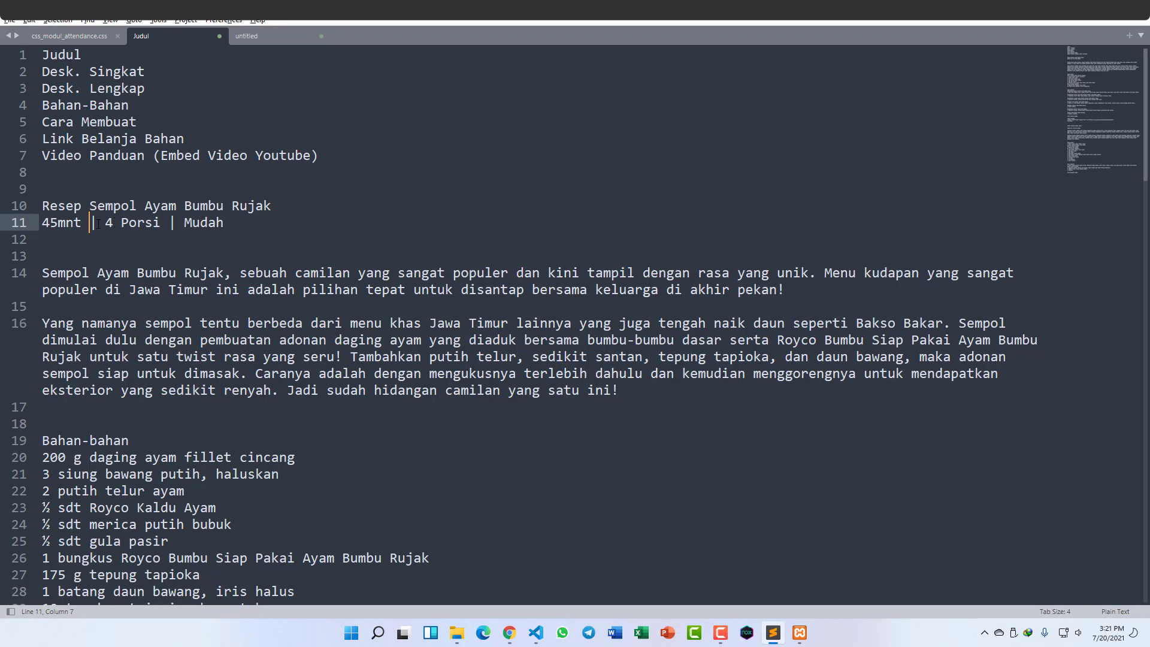
drag(98, 224, 185, 224)
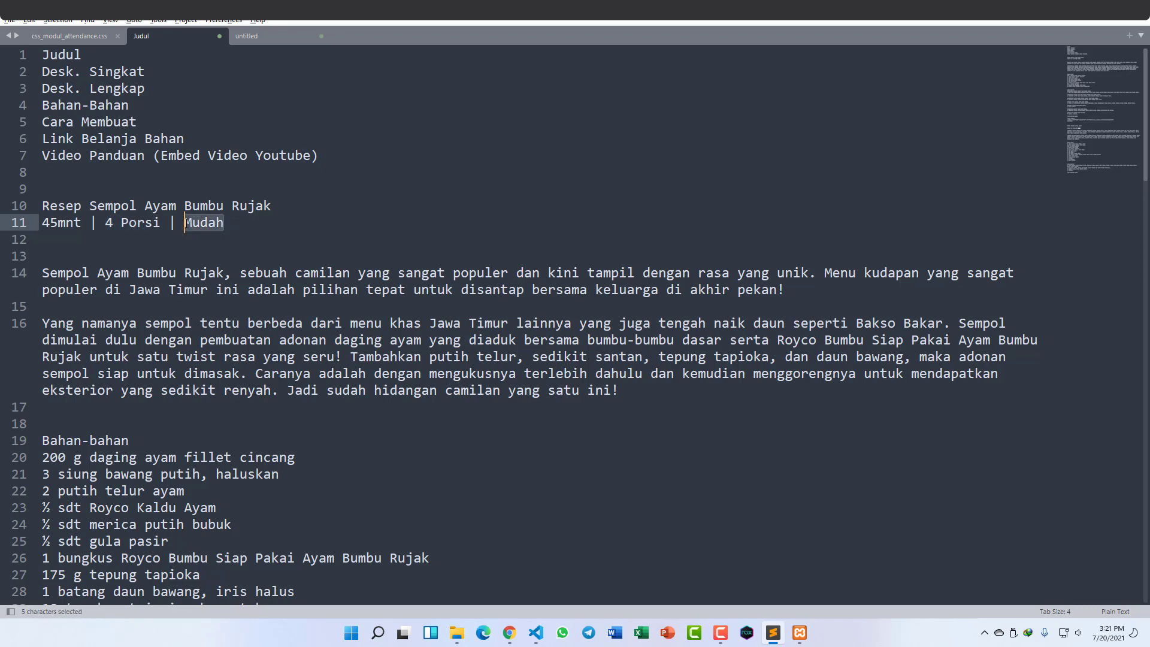
click(224, 236)
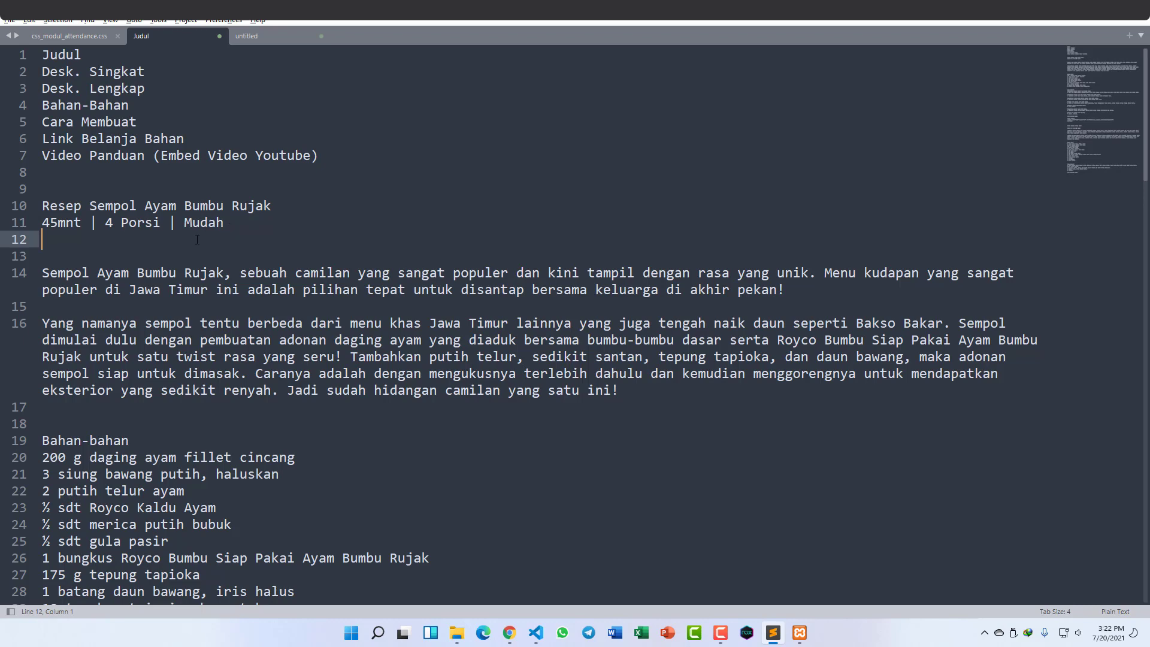
drag(226, 222, 43, 223)
drag(42, 272, 366, 339)
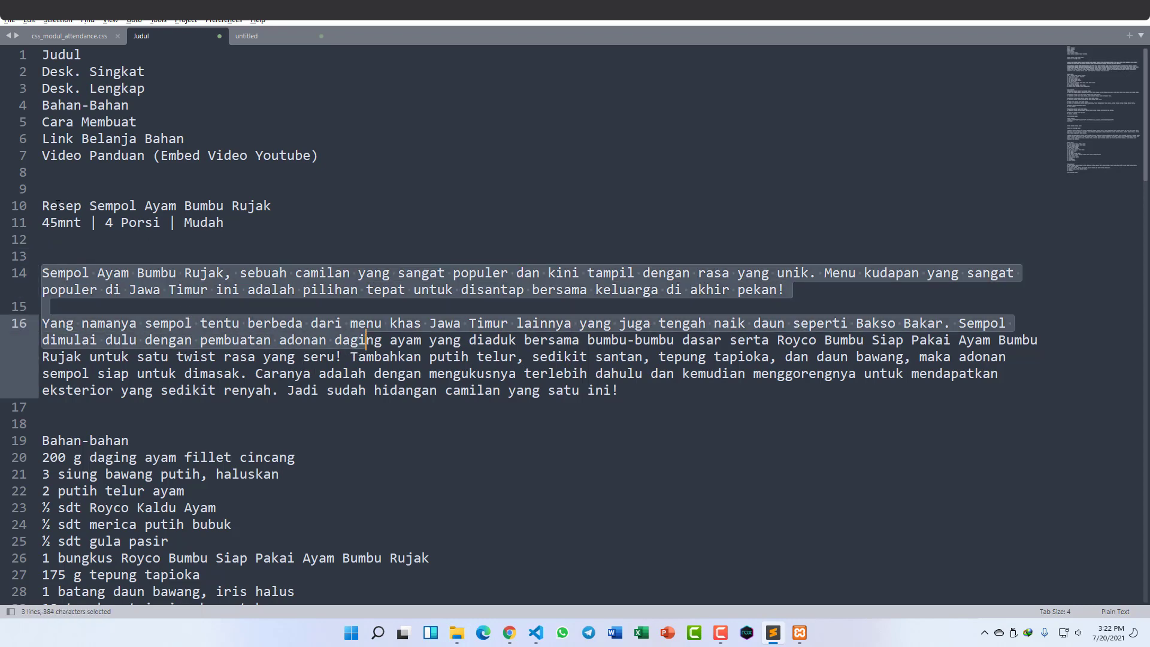
click(282, 205)
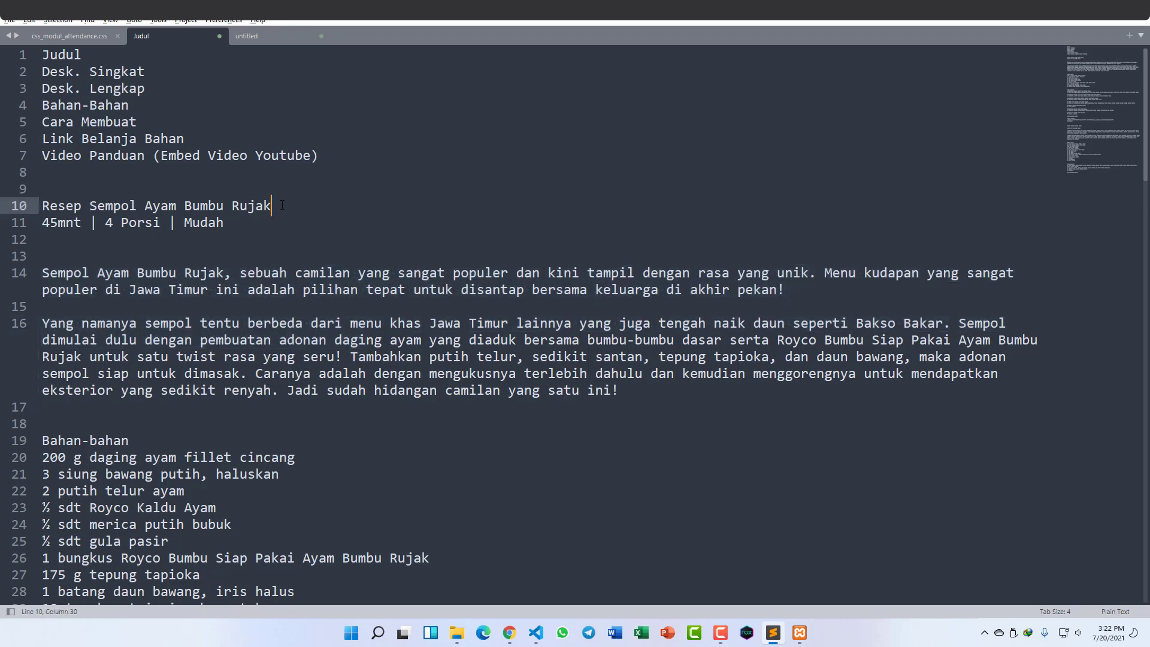
Step: Examine the Sempol Ayam Bumbu Rujak recipe's title, its ingredient list under "Bahan-bahan" and its instructions under "Cara Membuat"
drag(280, 205, 96, 207)
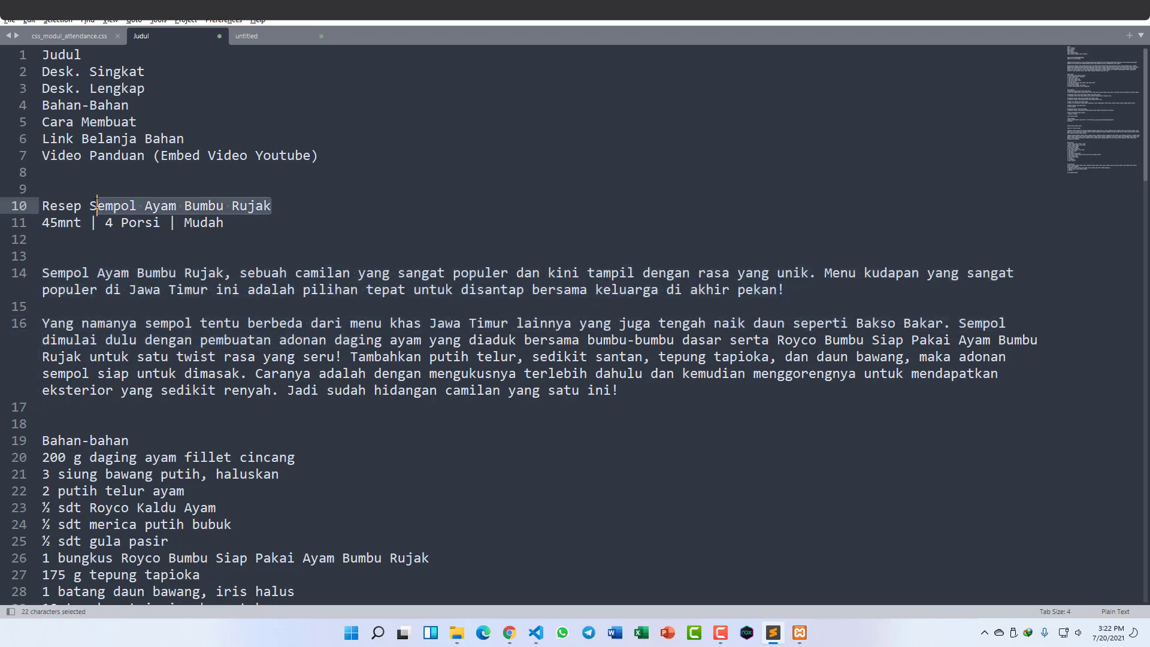
scroll(145, 311, down, 1)
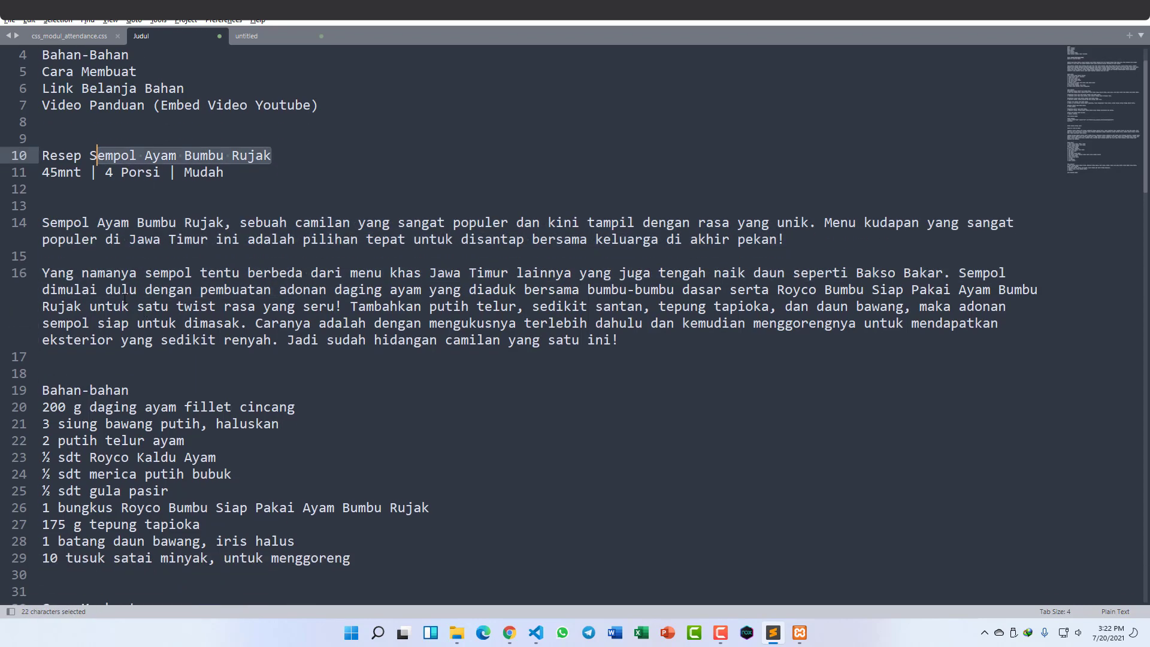
scroll(124, 298, up, 1)
scroll(123, 309, down, 2)
scroll(111, 421, down, 1)
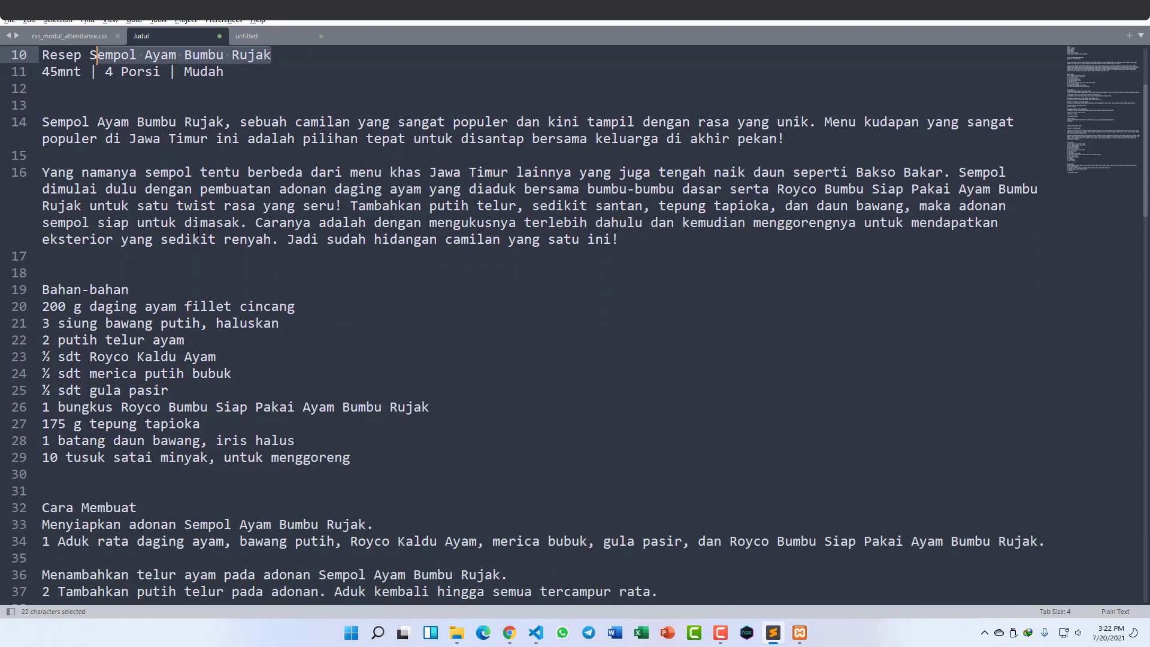
scroll(198, 231, down, 5)
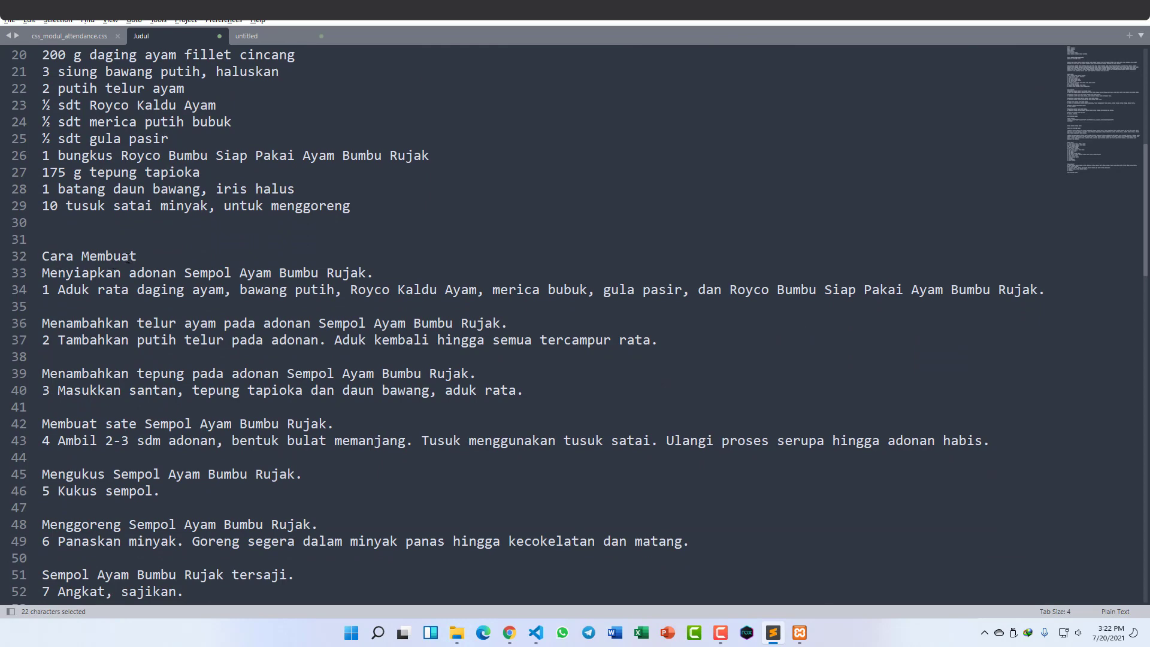
scroll(130, 301, down, 6)
Step: Examine the Sempol recipe's closing parts: "Link Belanja Bahan" and the "Video Panduan" YouTube iframe code with its video ID
drag(191, 326, 46, 324)
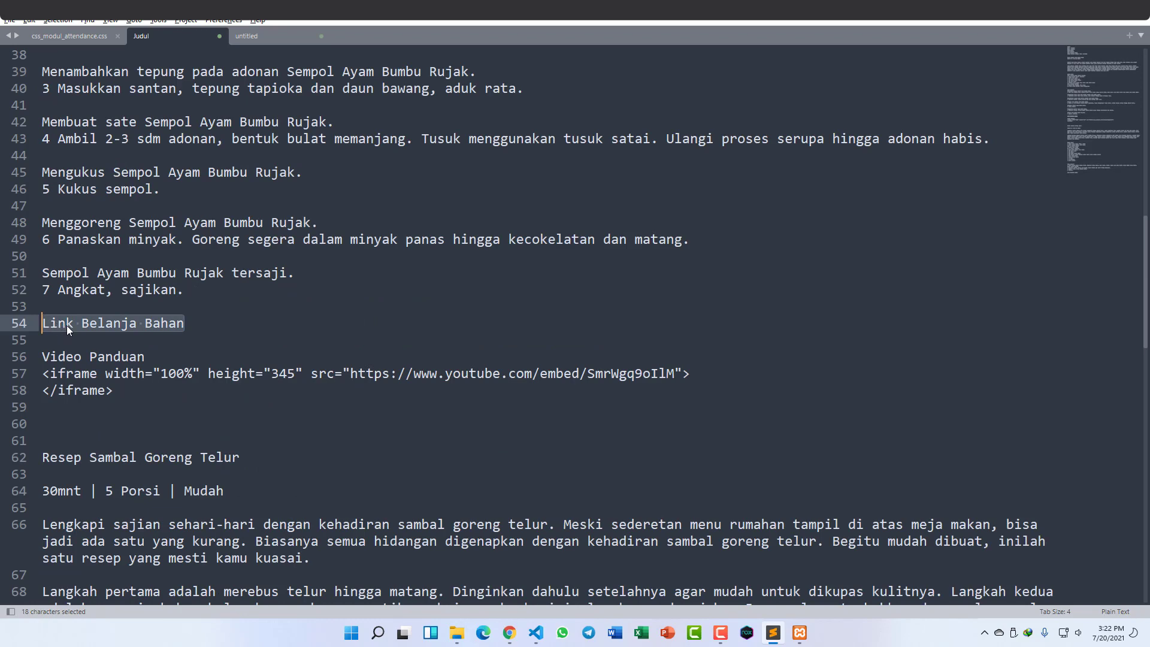
drag(42, 324, 185, 324)
click(172, 335)
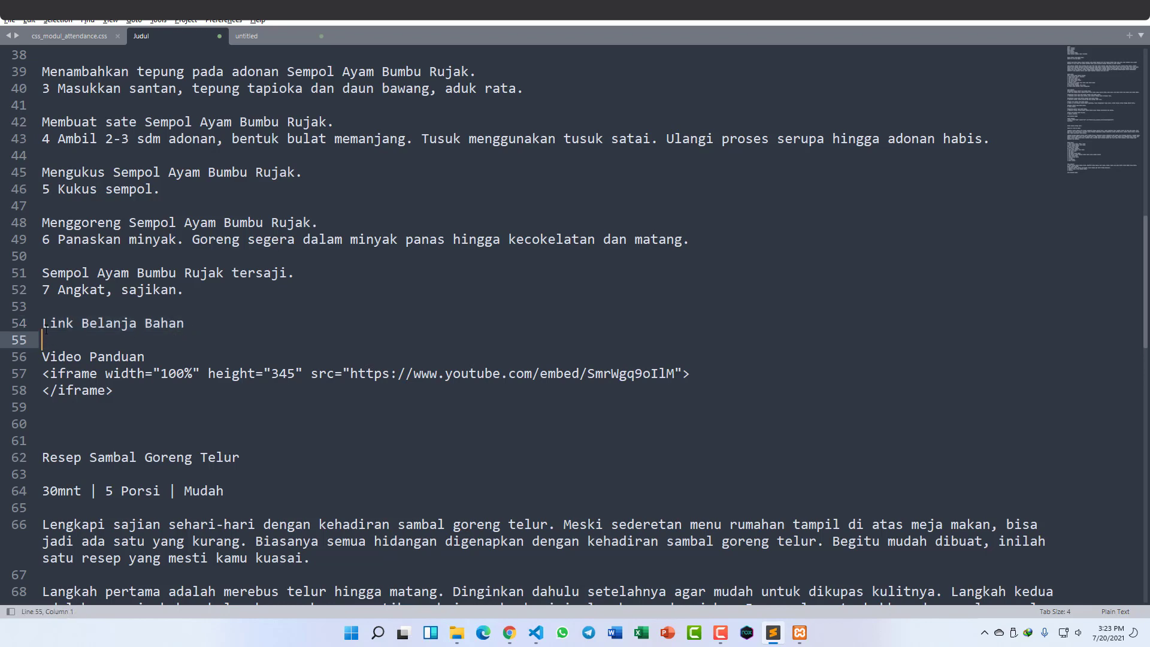
drag(42, 324, 185, 324)
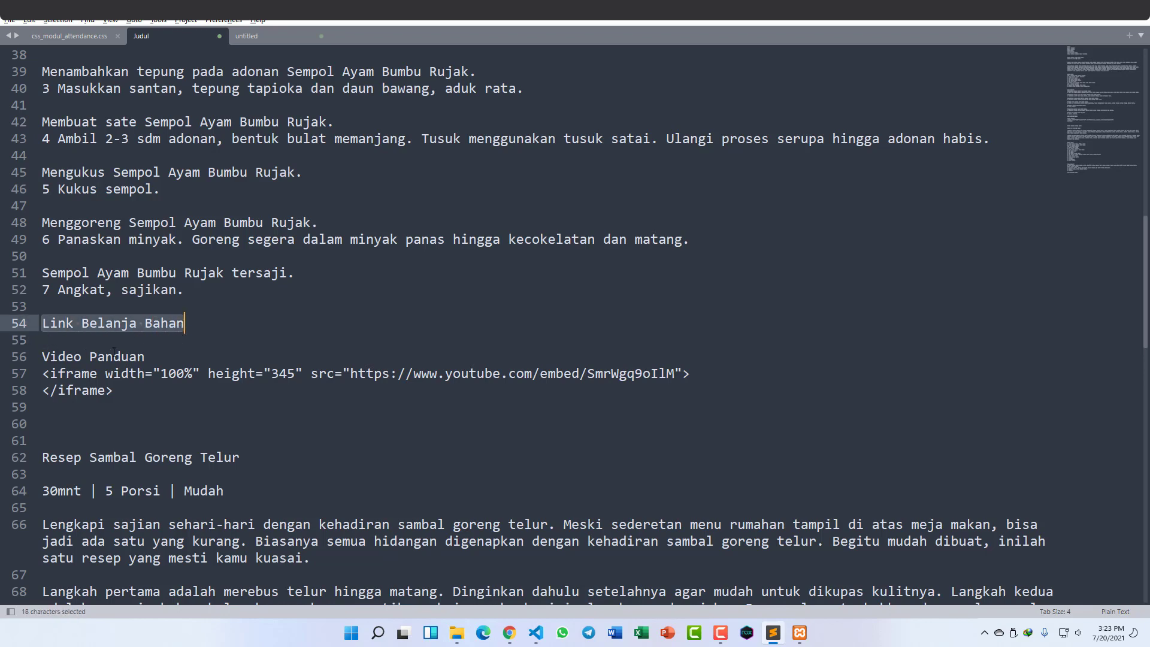
drag(42, 357, 66, 390)
click(128, 396)
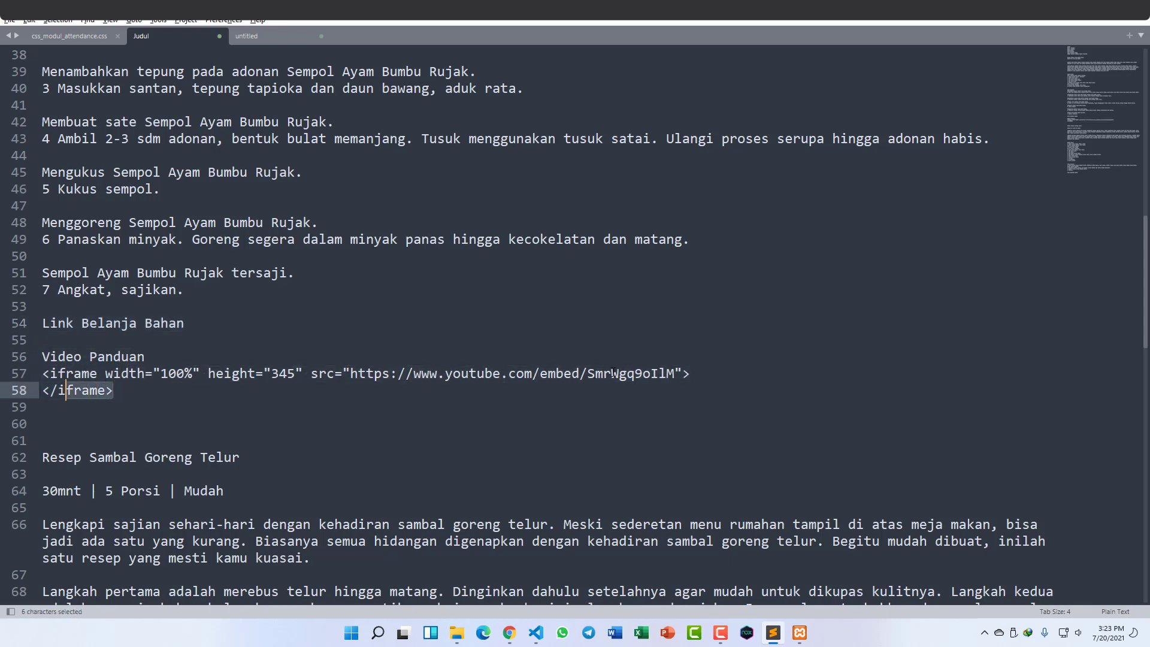
double_click(613, 372)
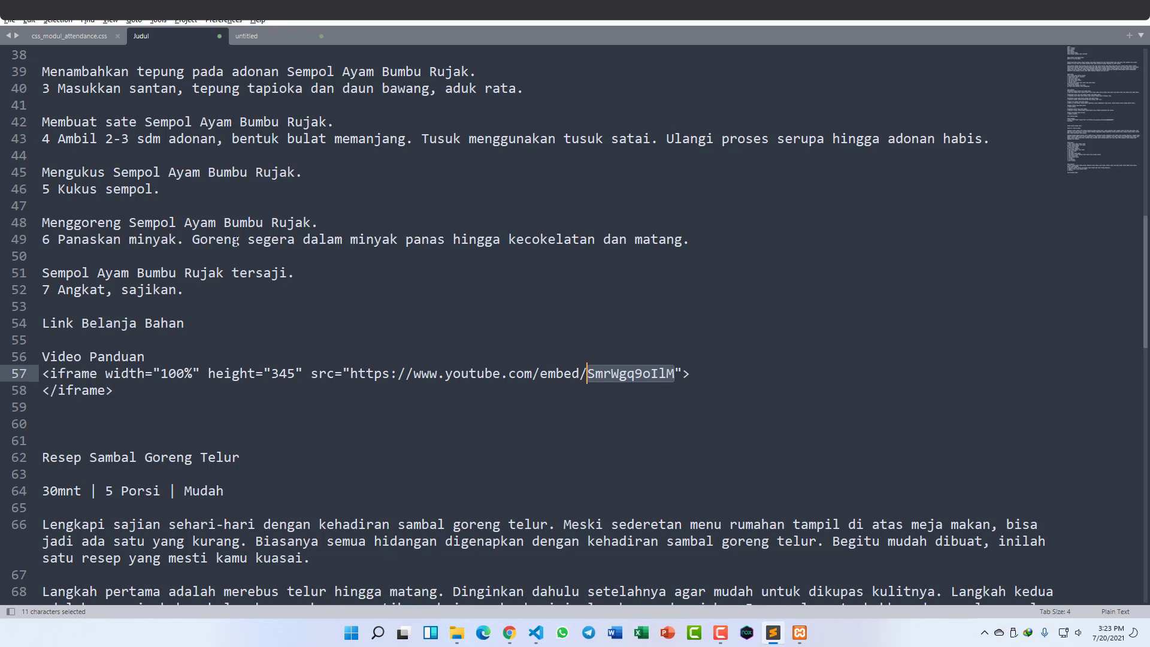
click(611, 373)
double_click(611, 373)
drag(154, 394, 12, 377)
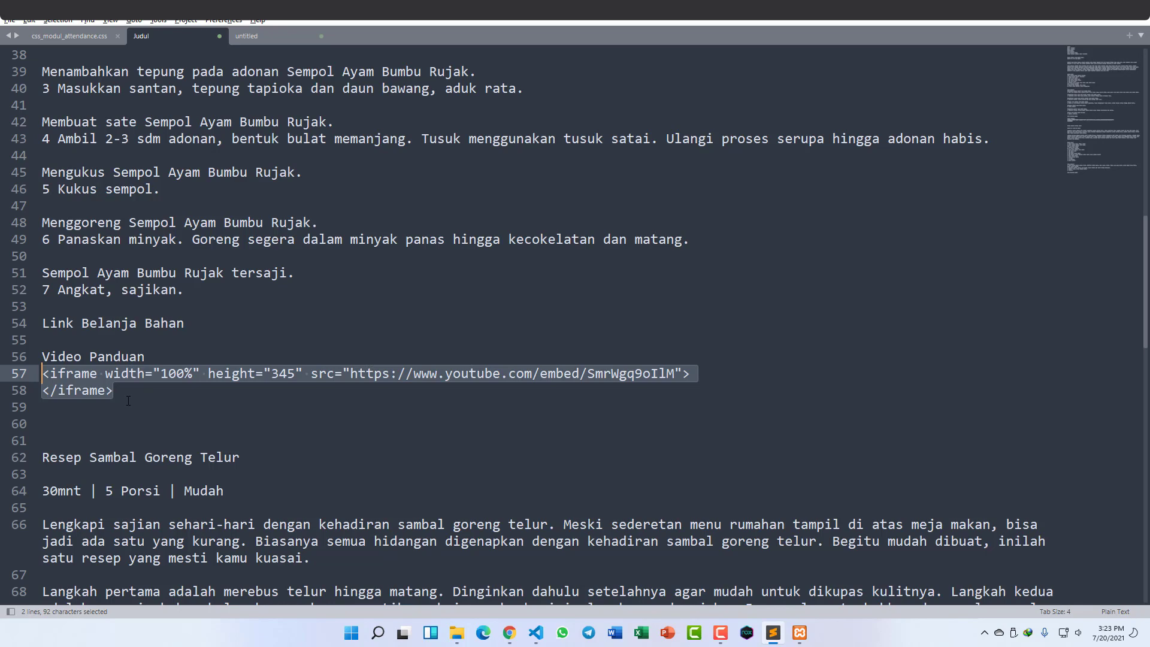
scroll(125, 395, down, 1)
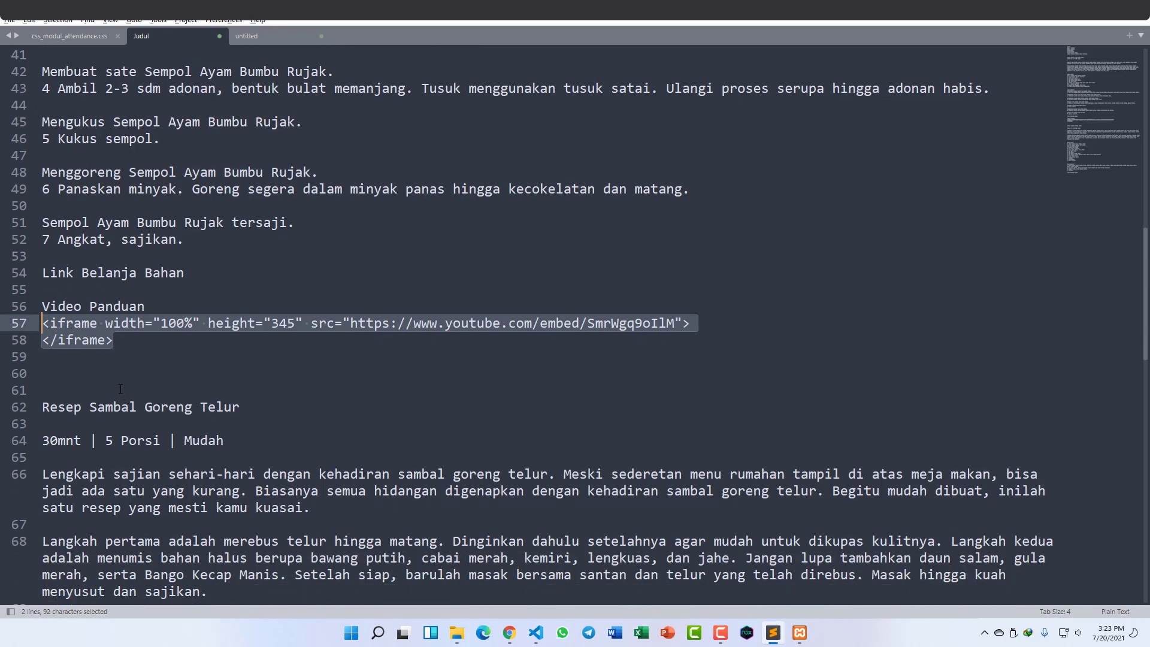
click(113, 374)
scroll(113, 374, down, 1)
click(70, 333)
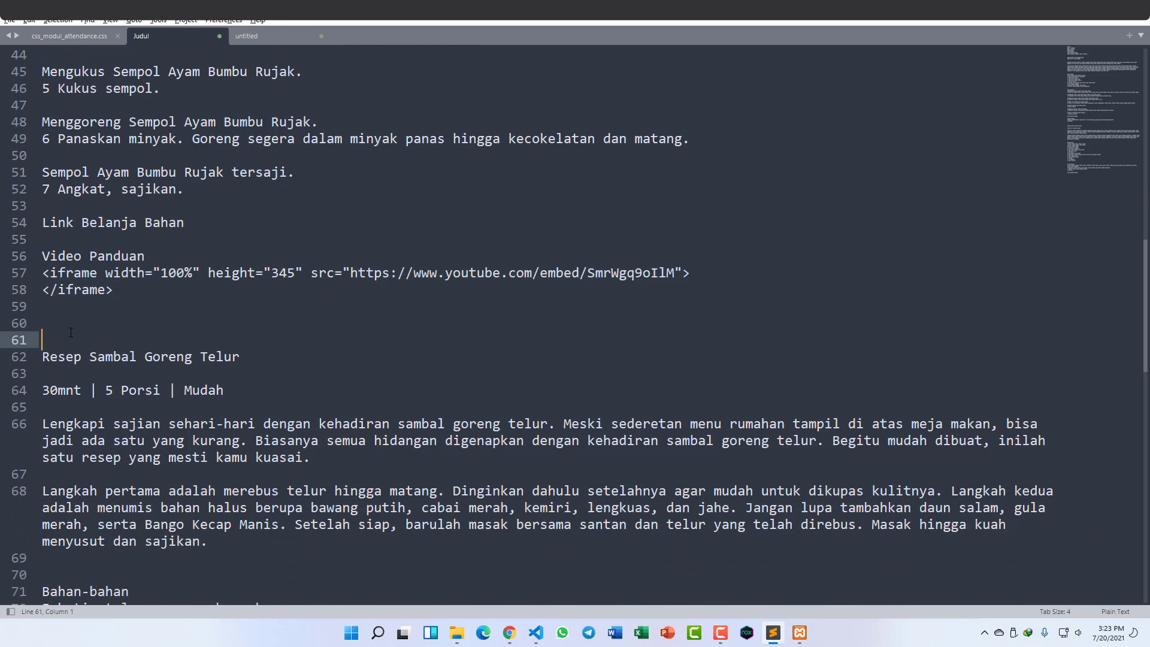
drag(112, 290, 43, 121)
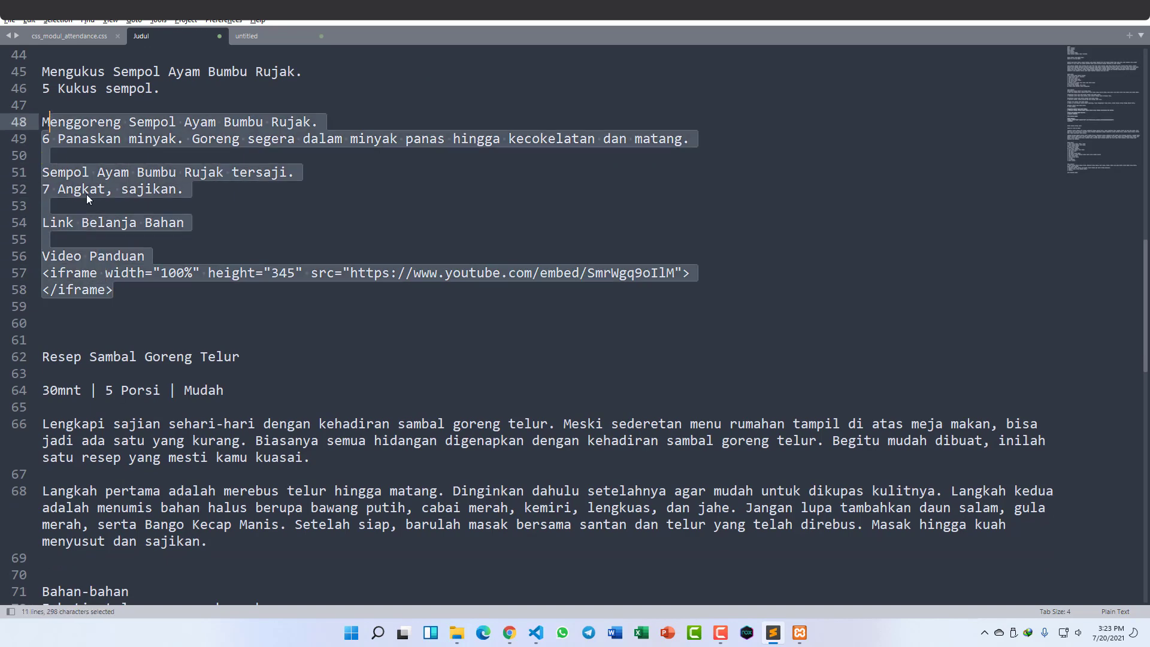
scroll(95, 211, down, 1)
scroll(96, 210, up, 2)
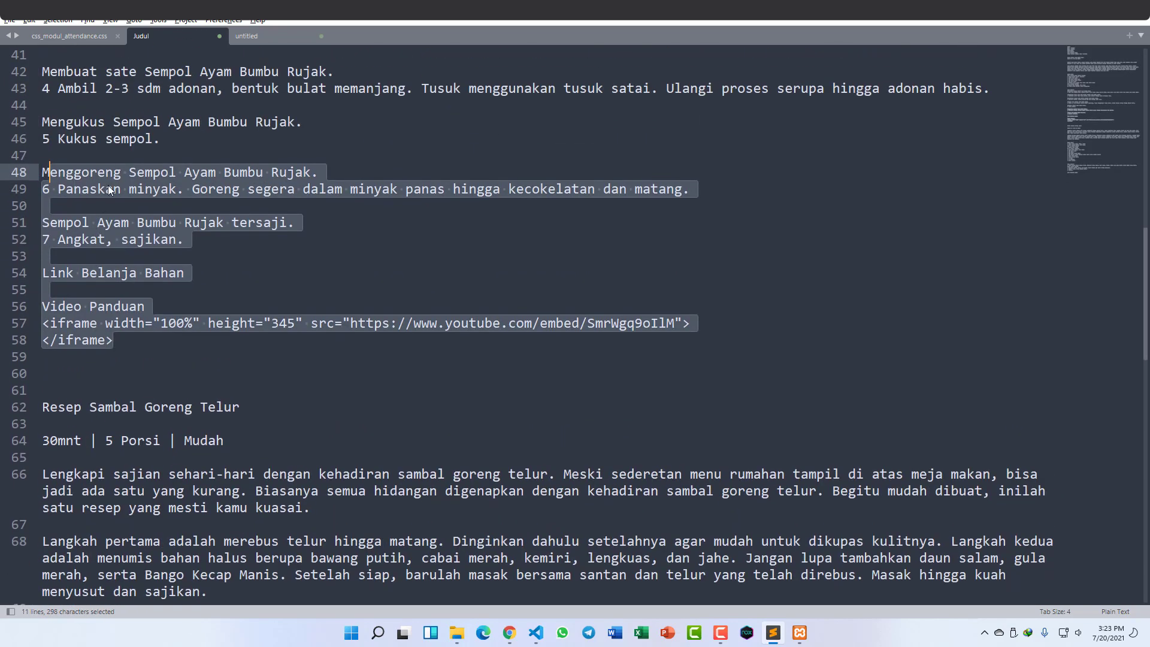
Step: Examine the Sambal Goreng Telur recipe notes, covering description, ingredients, cooking method and "Link Belanja Bahan"
scroll(152, 257, down, 9)
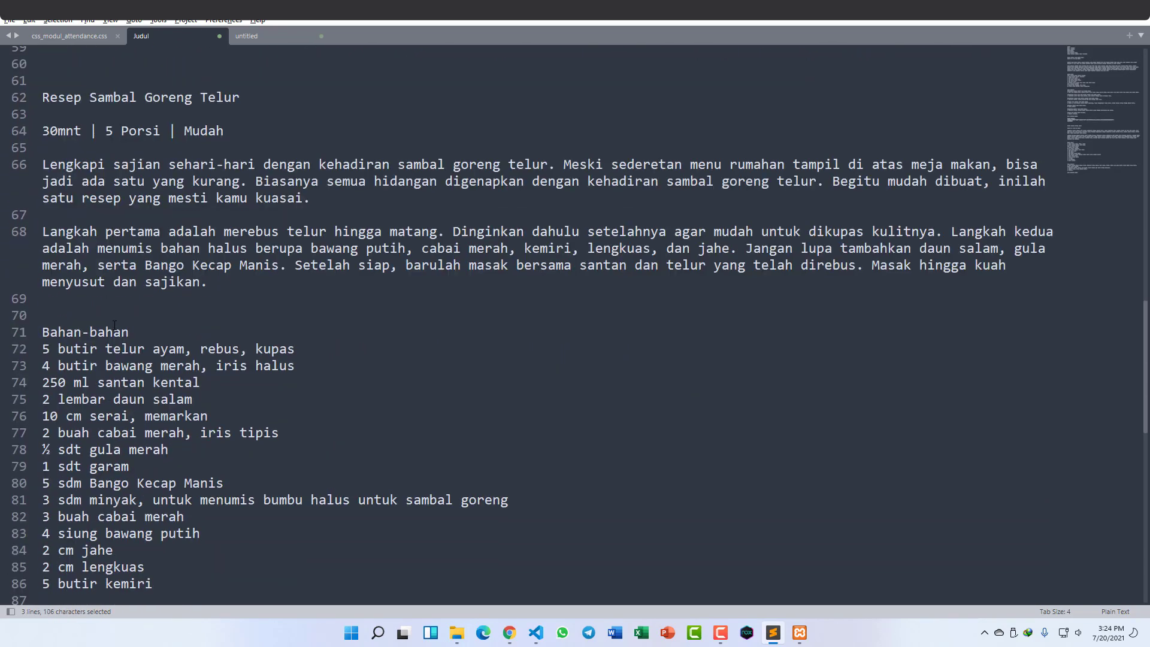
scroll(104, 300, down, 3)
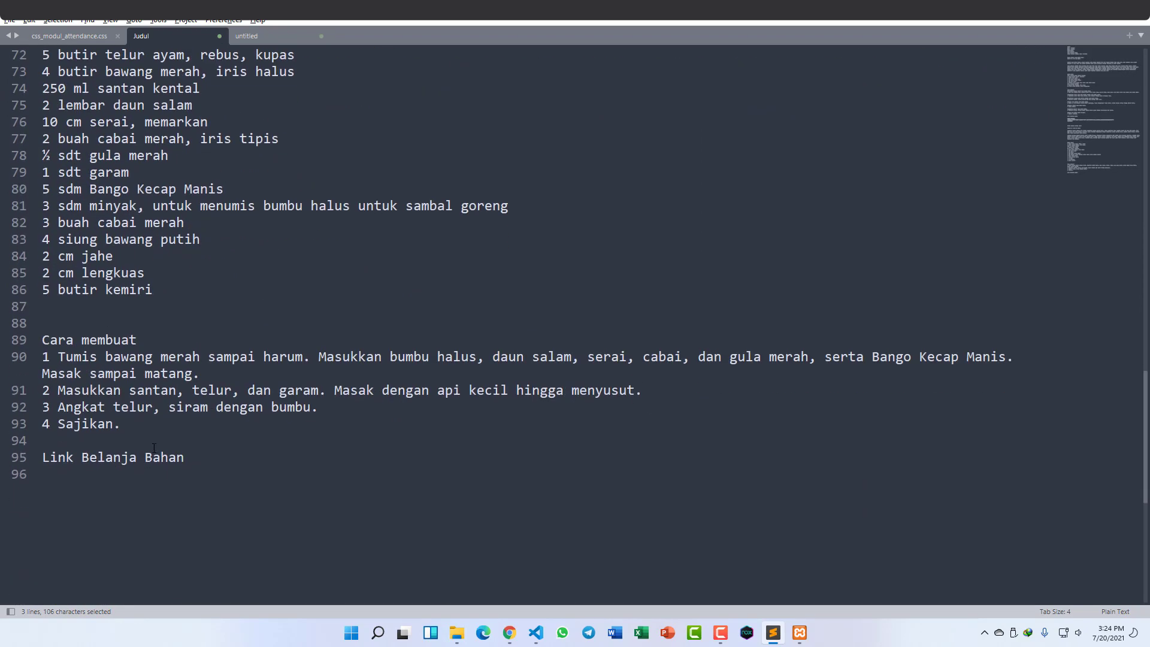
drag(209, 459, 43, 457)
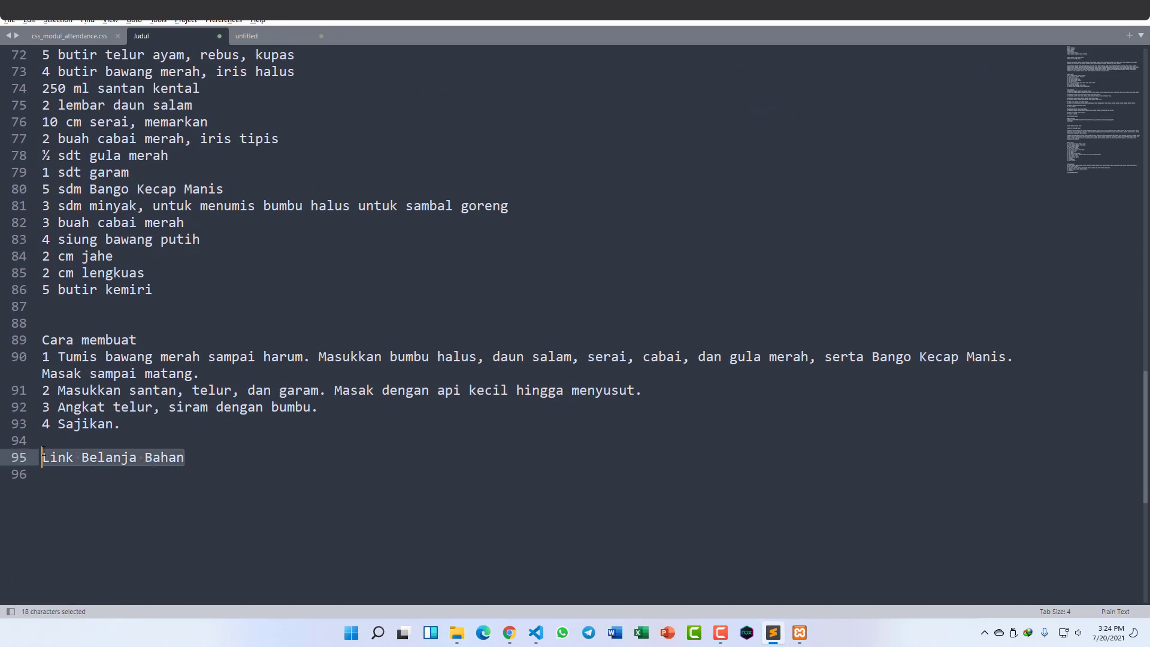
click(180, 446)
scroll(156, 390, down, 2)
scroll(124, 324, up, 4)
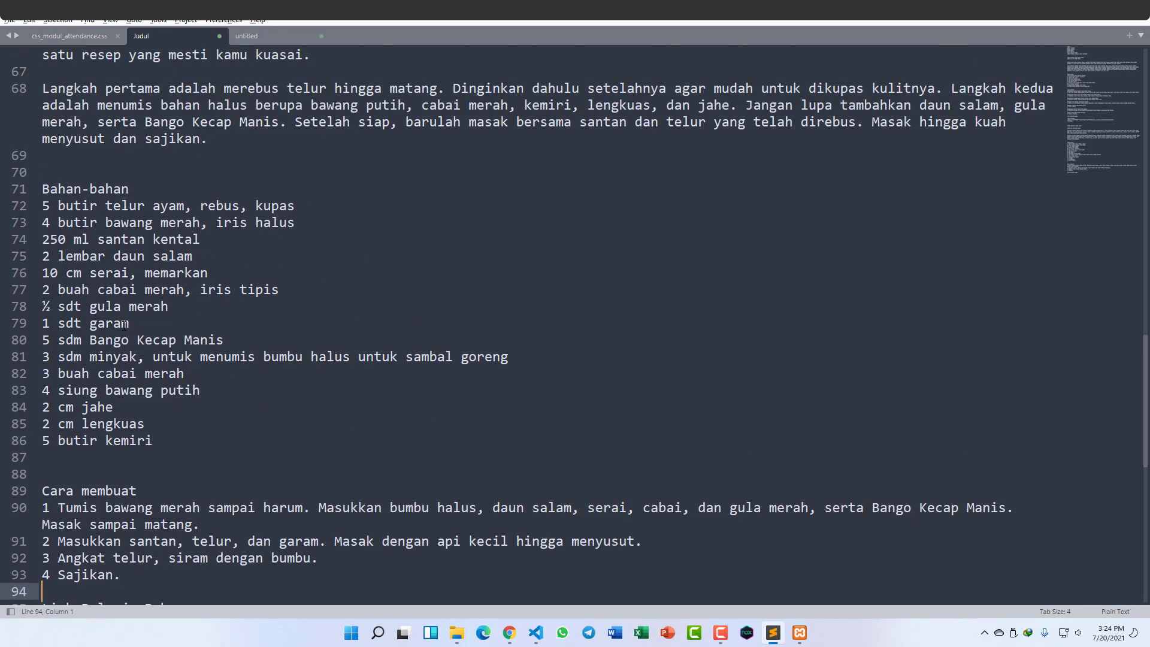
scroll(124, 324, up, 3)
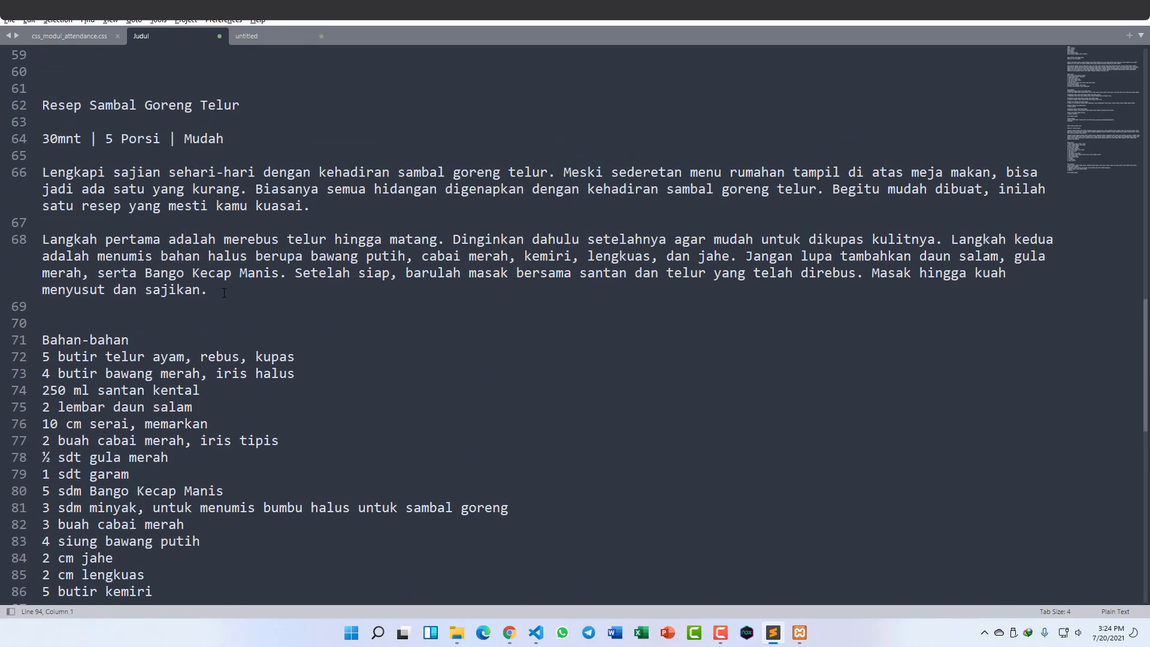
scroll(223, 292, up, 2)
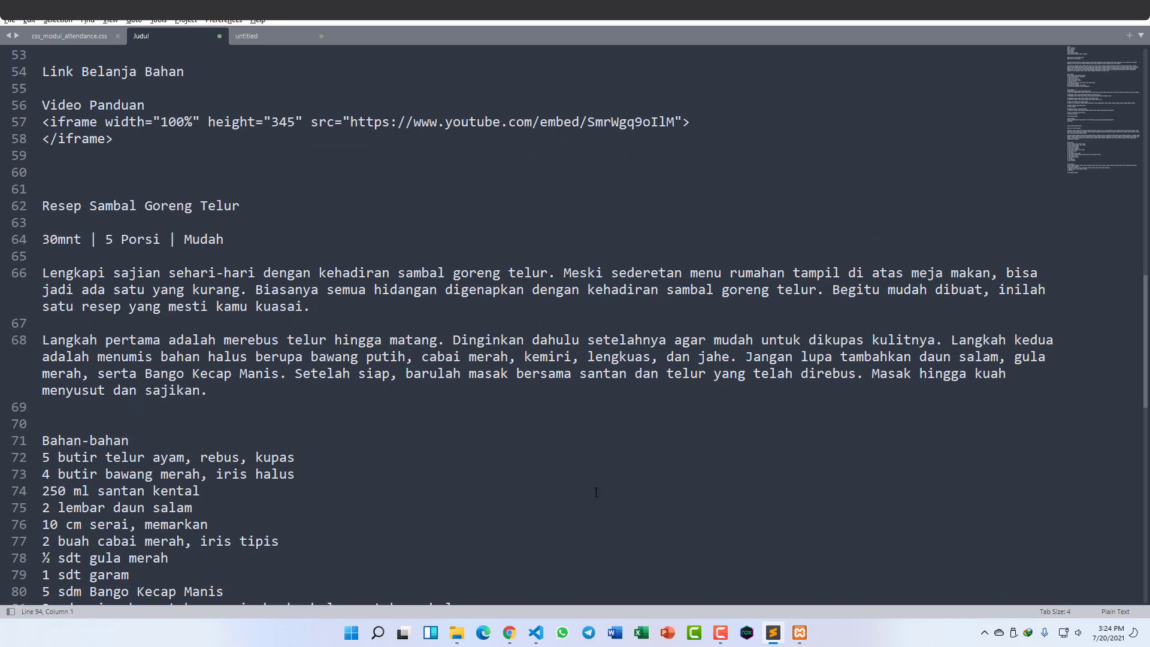
Step: Switch to the product list in Chrome and start creating a new product
click(510, 633)
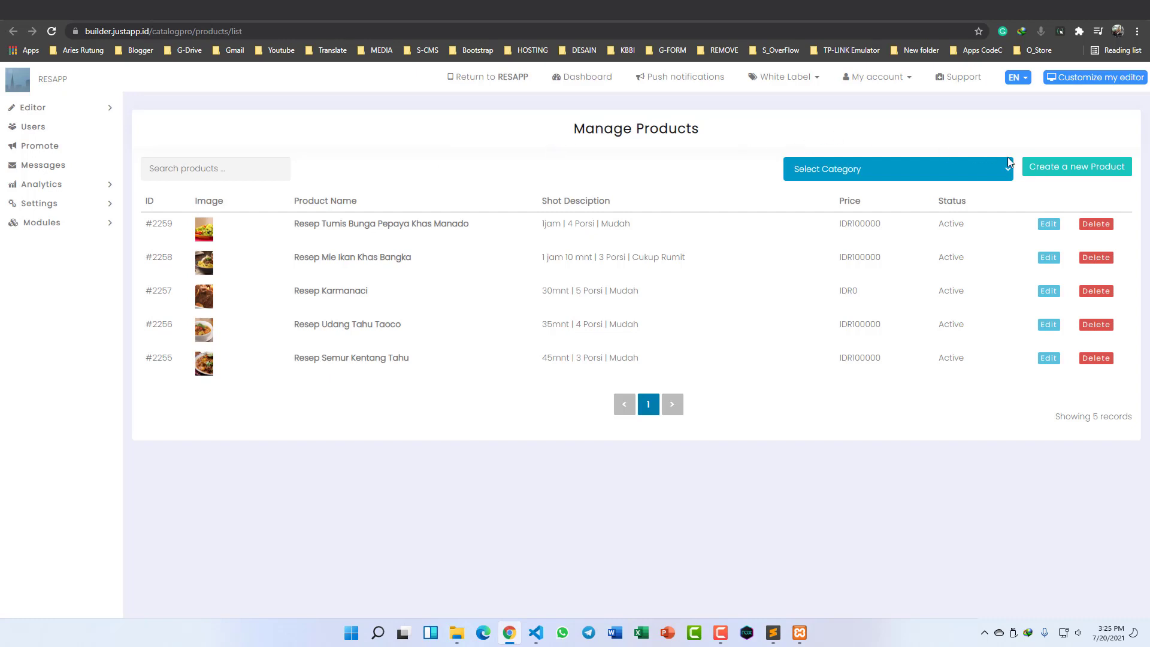
click(1067, 172)
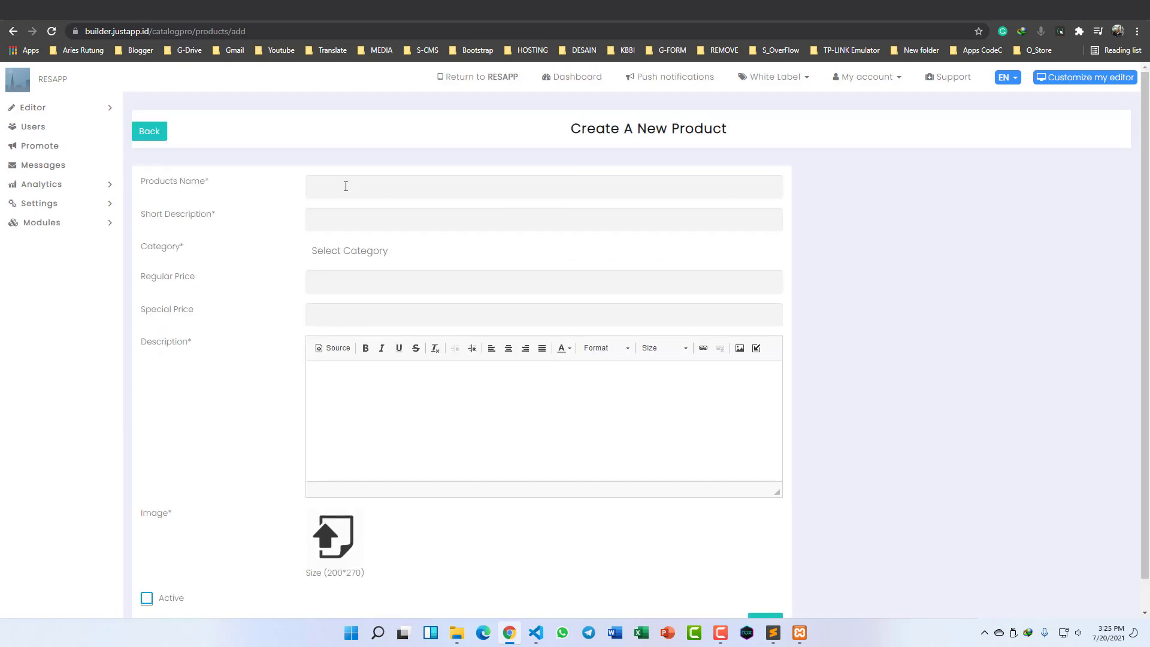
click(346, 186)
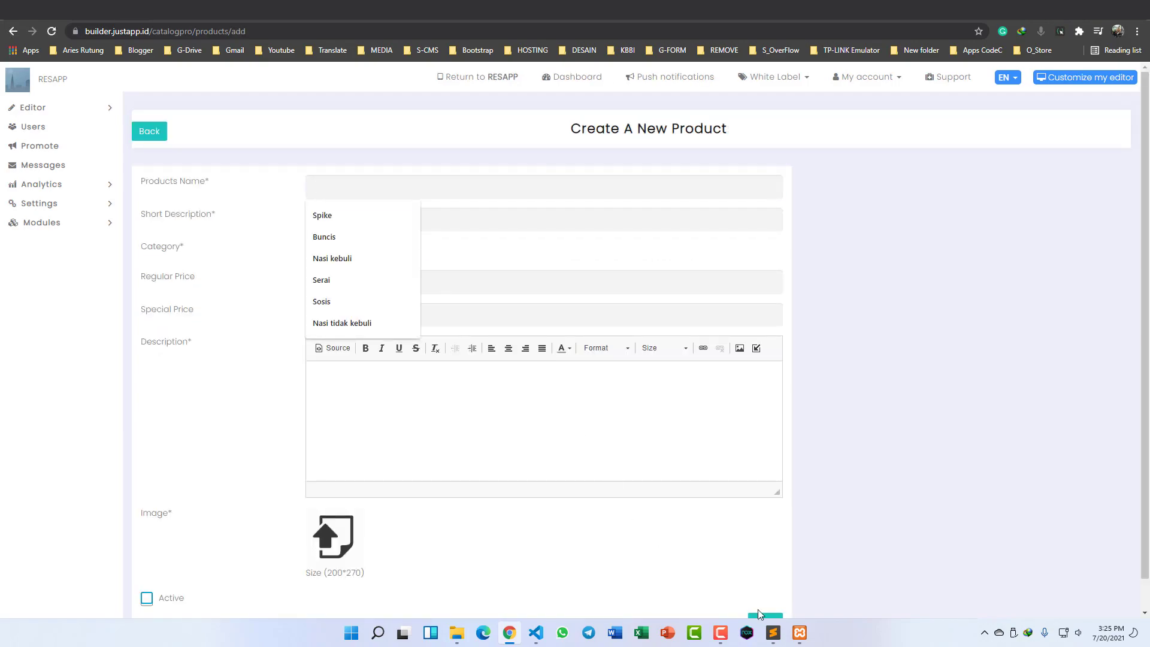
Step: Move the title "Resep Sempol Ayam Bumbu Rujak" from the Sublime Text notes into the new product's name in Chrome
click(773, 633)
scroll(218, 314, up, 20)
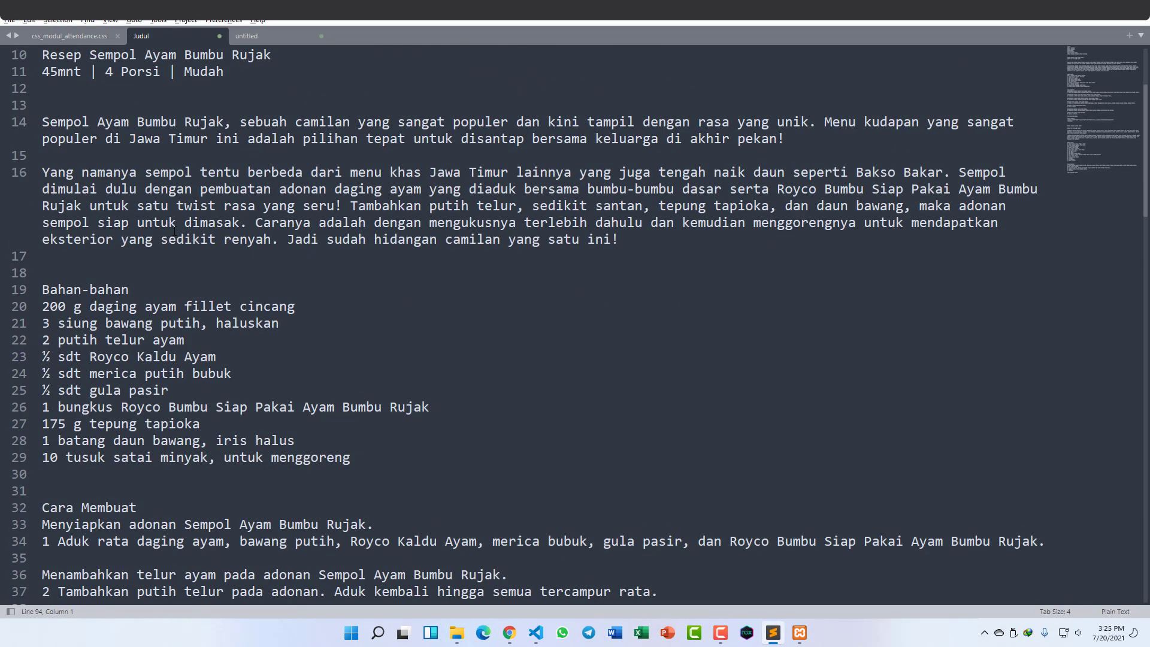
drag(284, 203, 38, 206)
key(ctrl+x)
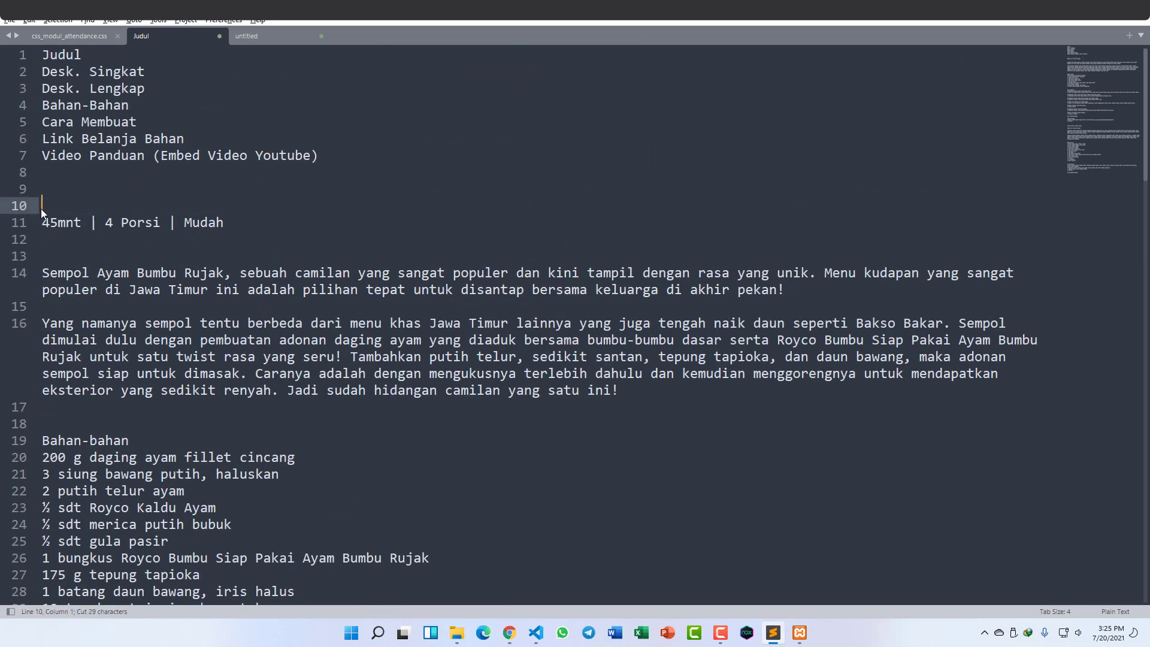
key(alt+Tab)
click(309, 196)
key(ctrl+v)
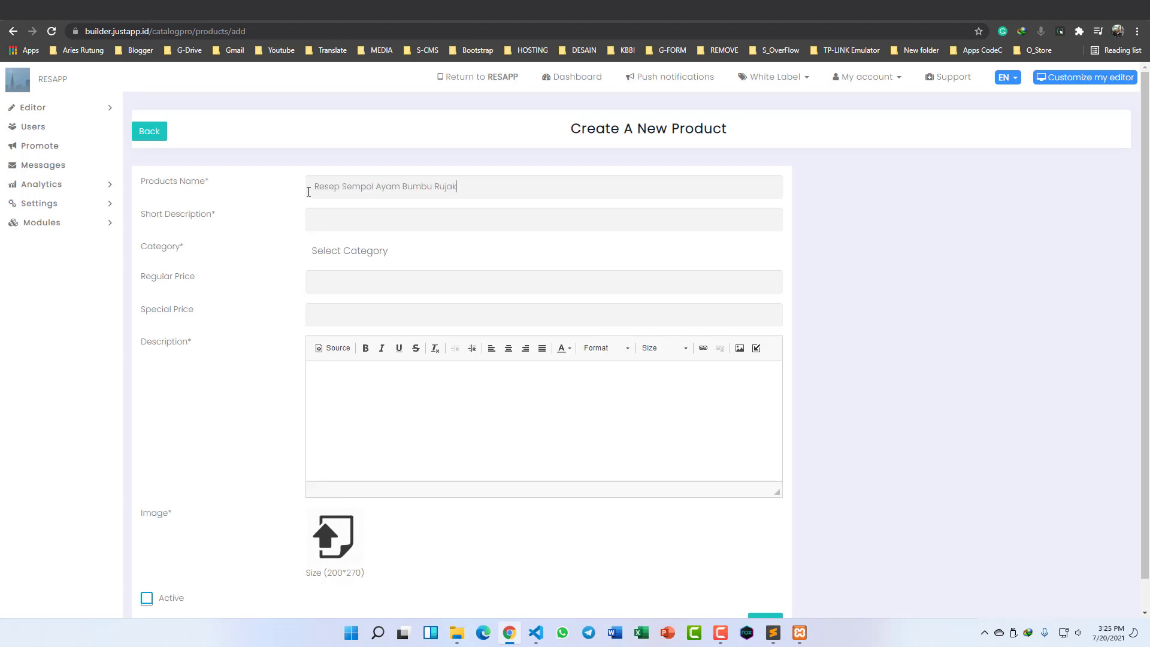
Step: Move the line "45mnt | 4 Porsi | Mudah" from the Sublime Text notes into the product's short description in Chrome
click(771, 629)
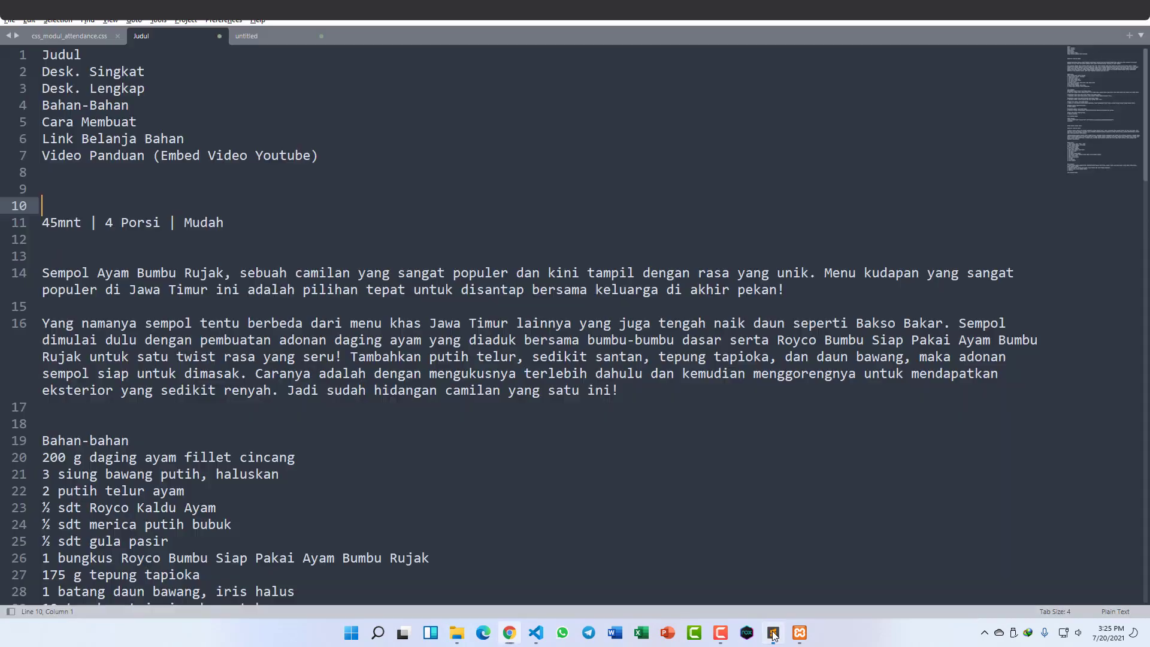
drag(240, 227, 43, 225)
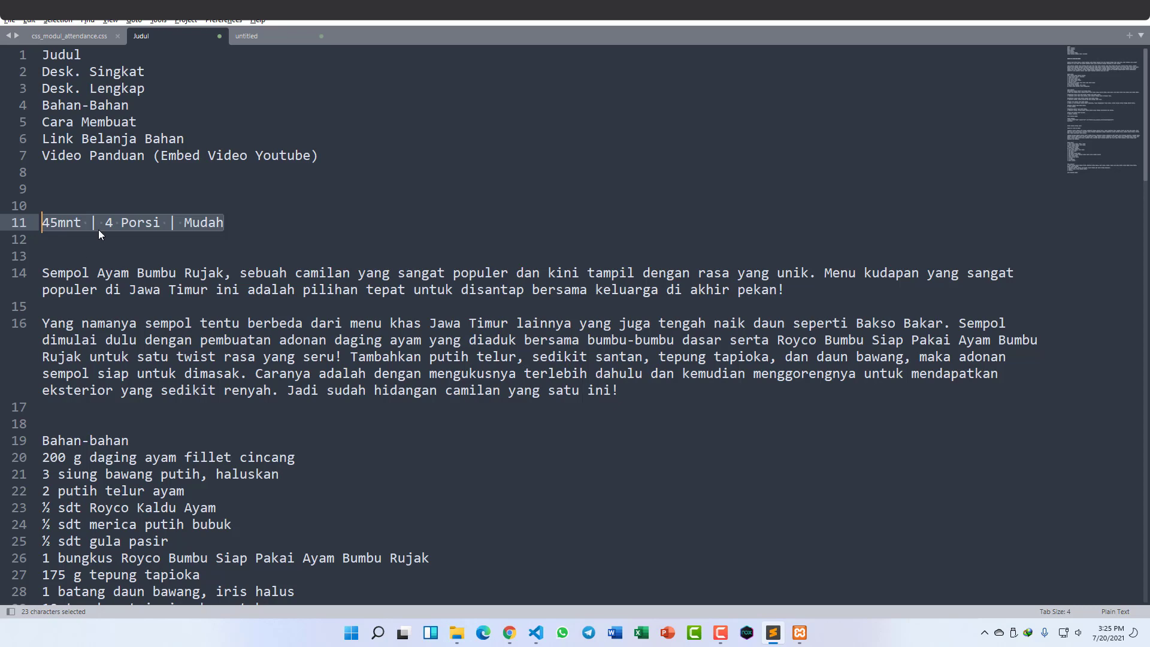
key(ctrl+x)
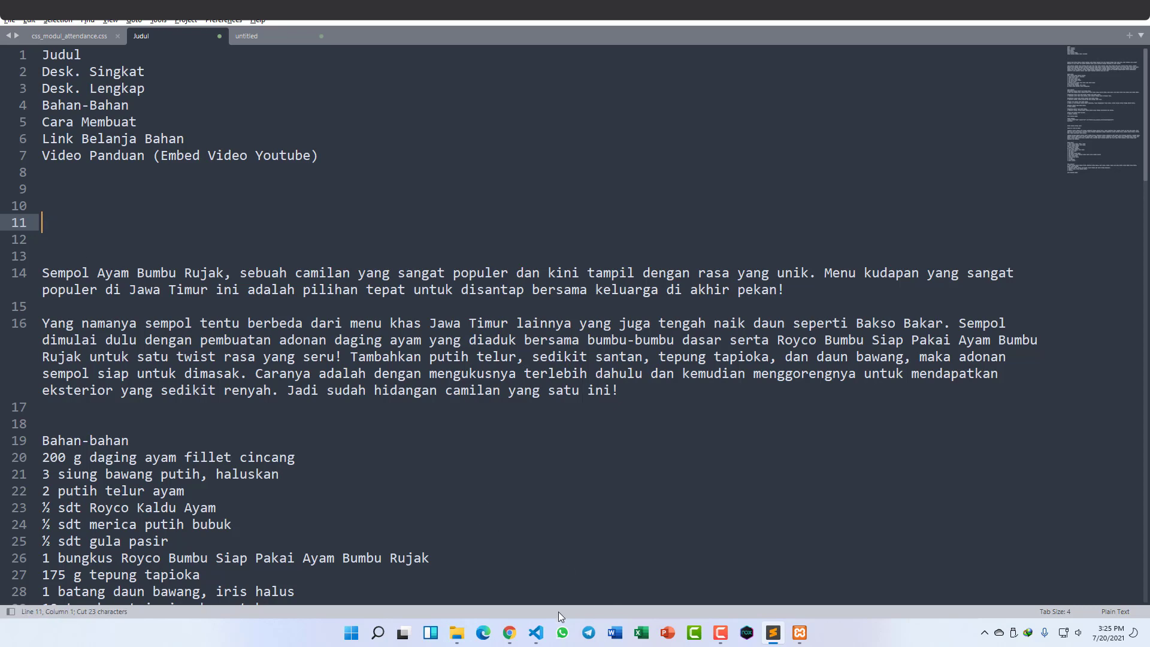
click(509, 632)
click(320, 219)
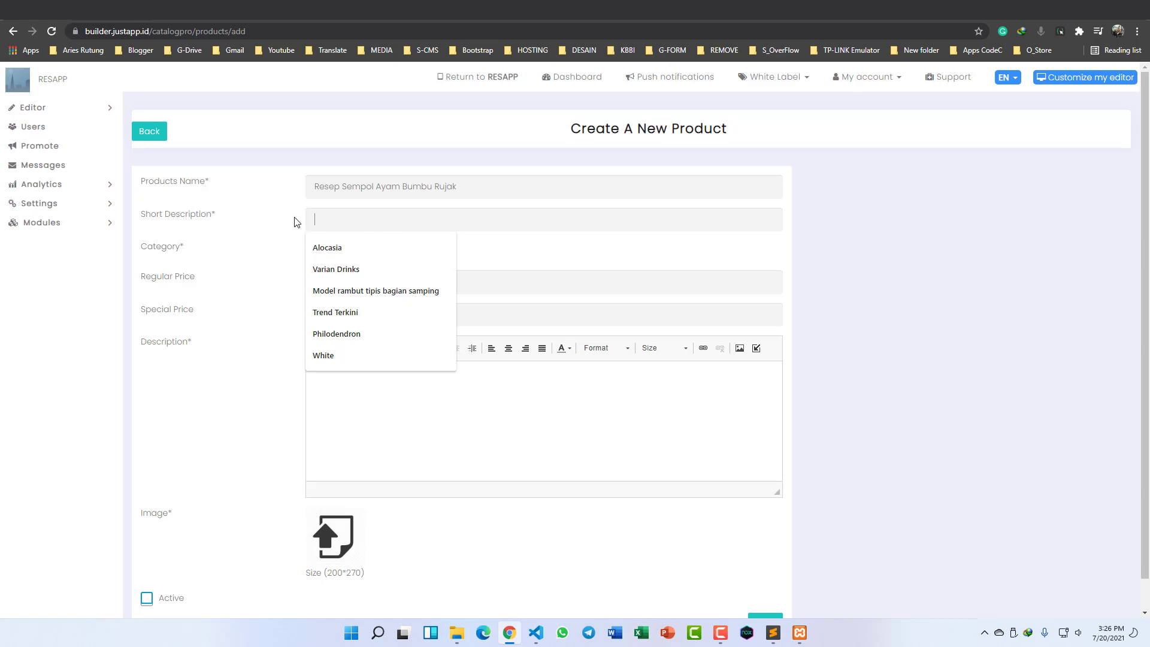
key(ctrl+v)
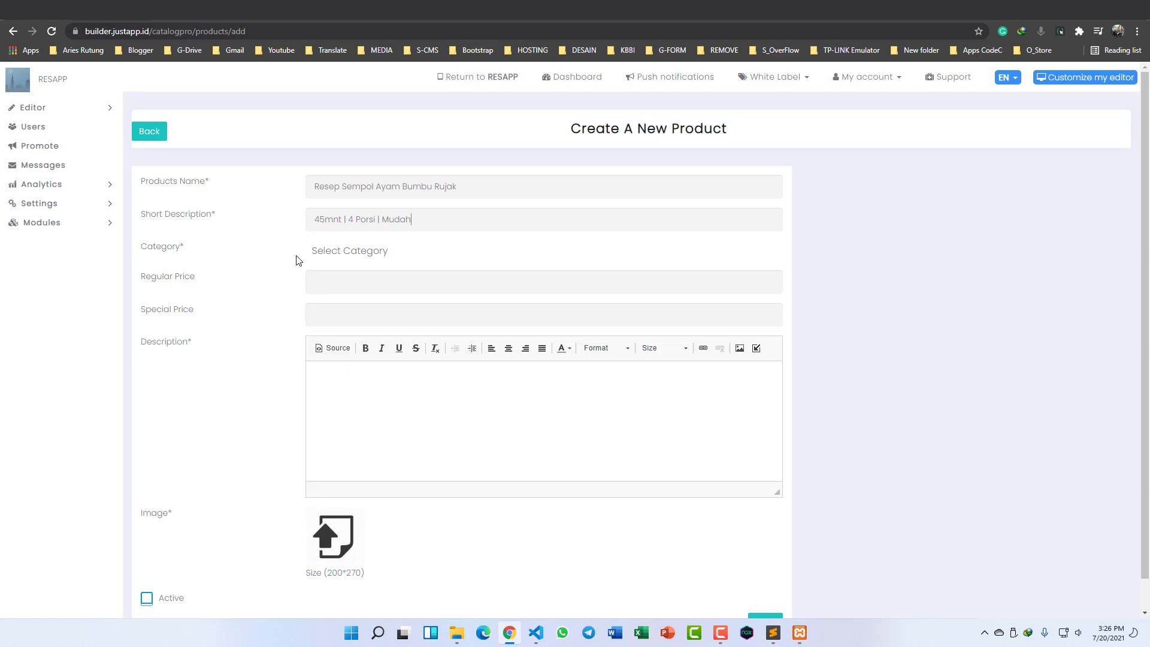
Step: Assign the product to the Sarapan category and set its regular price to 100000
click(314, 256)
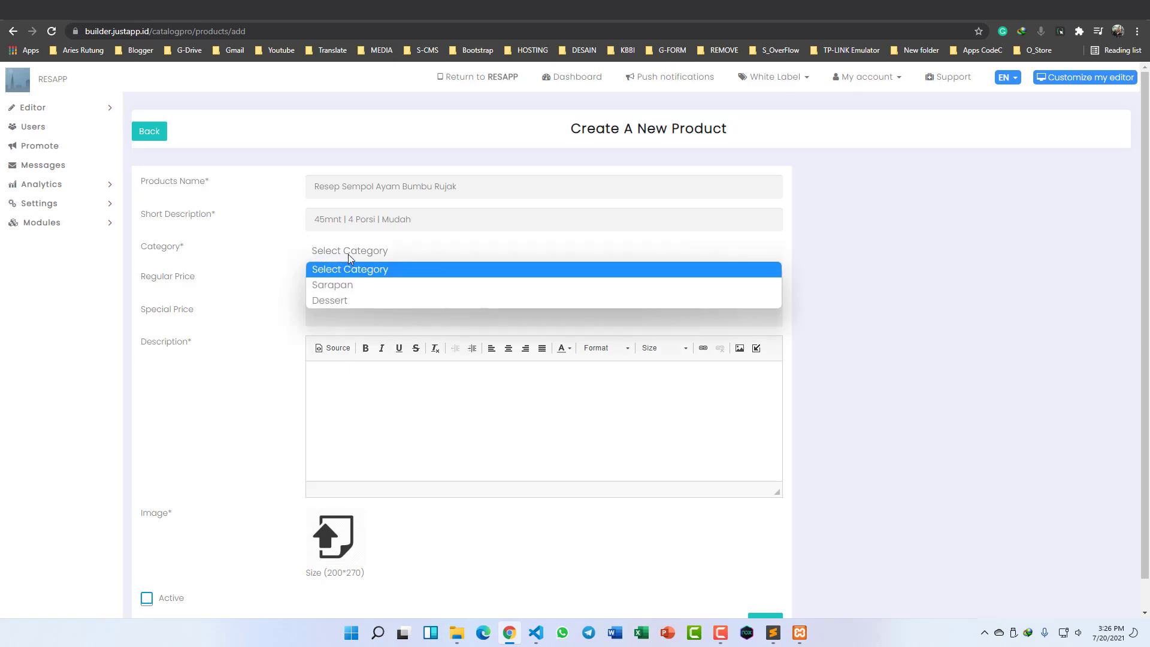
click(353, 290)
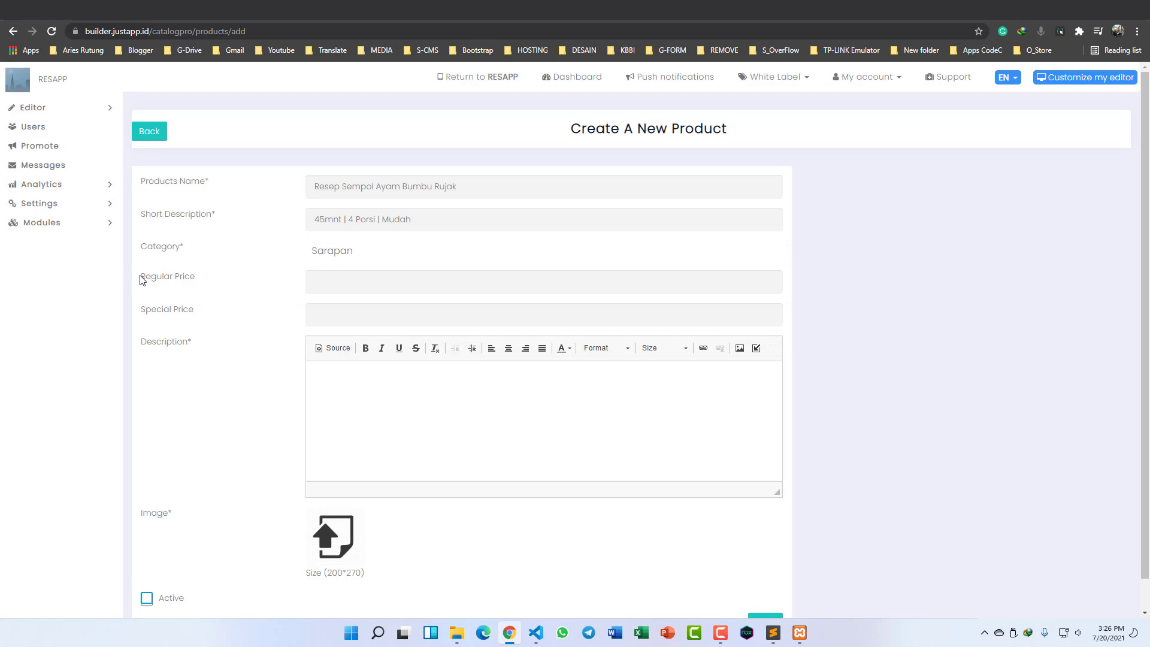
drag(139, 278, 202, 282)
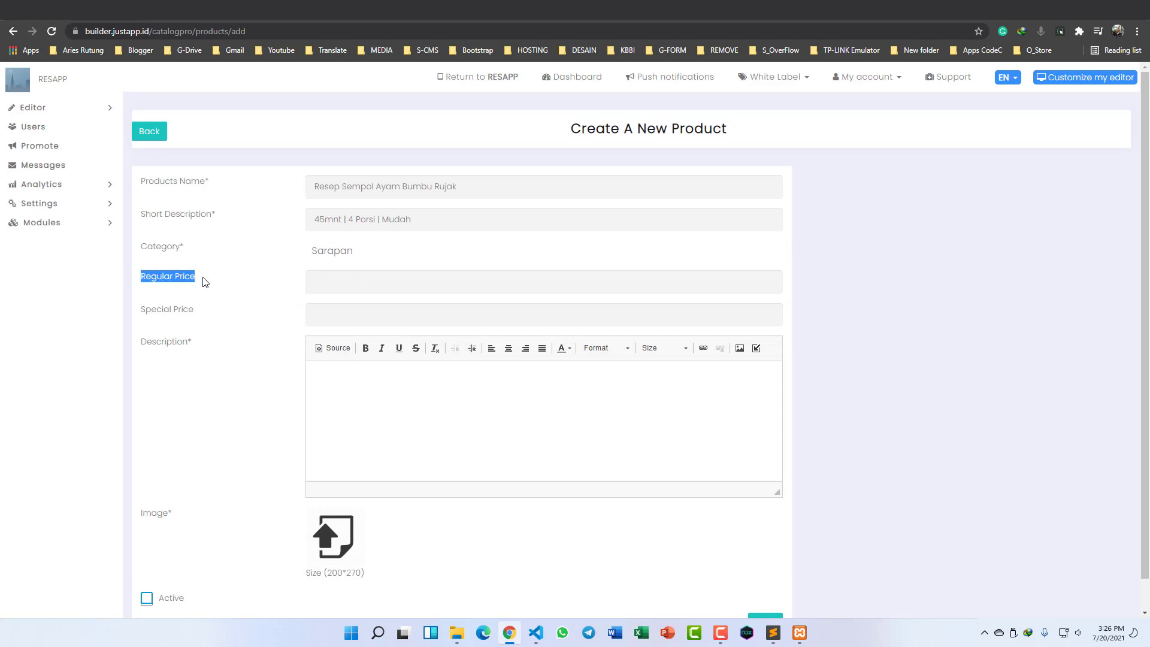
click(348, 279)
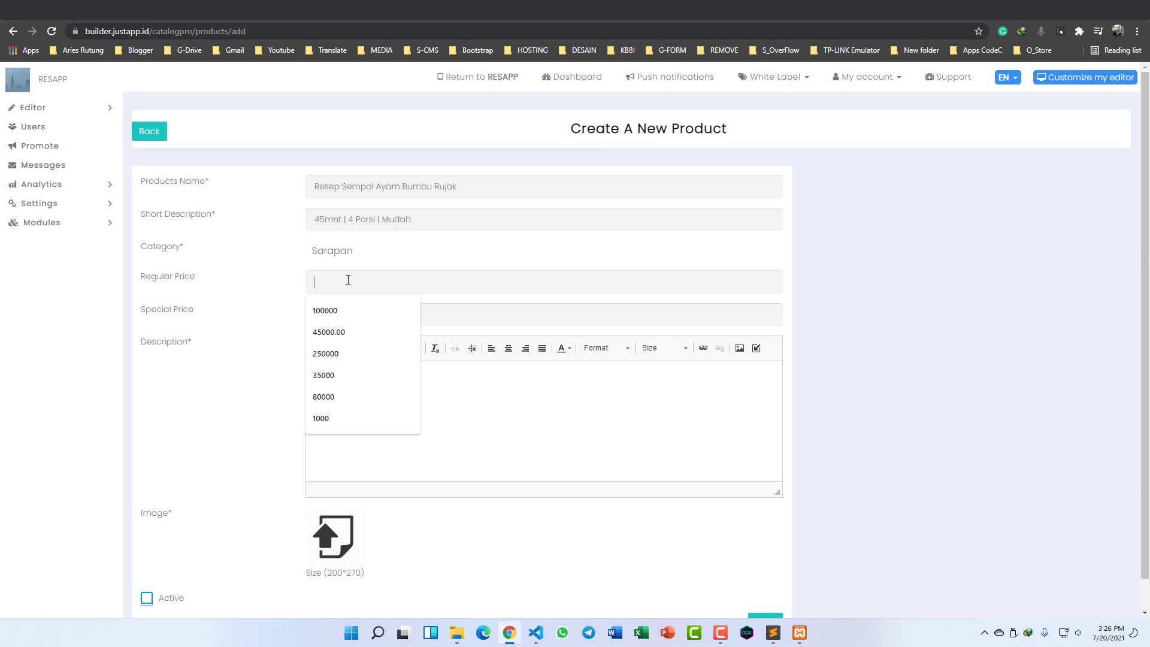
click(331, 308)
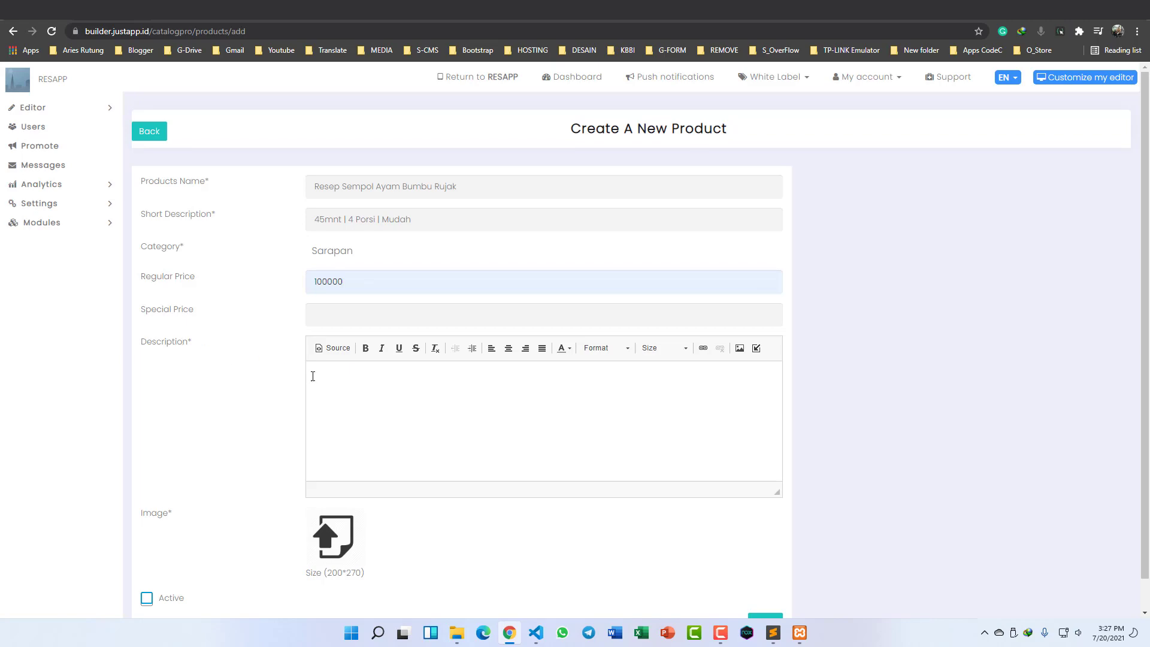
Step: Move the Sempol Ayam Bumbu Rujak introduction, ingredients and cooking method from the Sublime Text notes into the product's description in Chrome
click(773, 632)
scroll(155, 341, down, 1)
scroll(155, 340, down, 2)
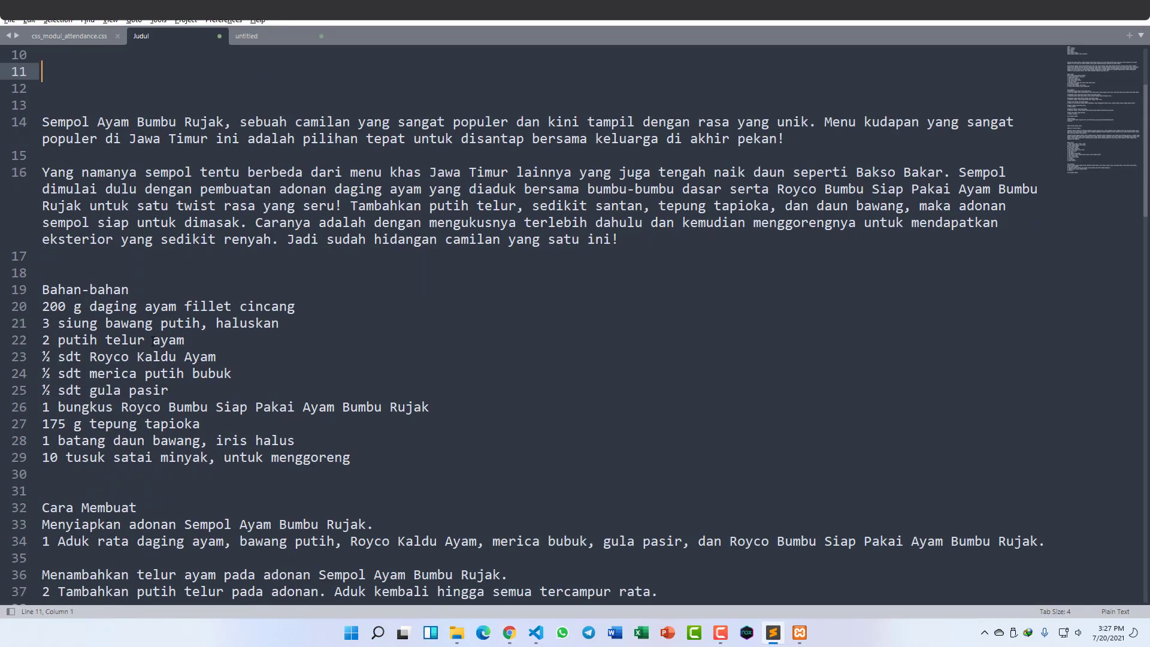
scroll(130, 301, down, 2)
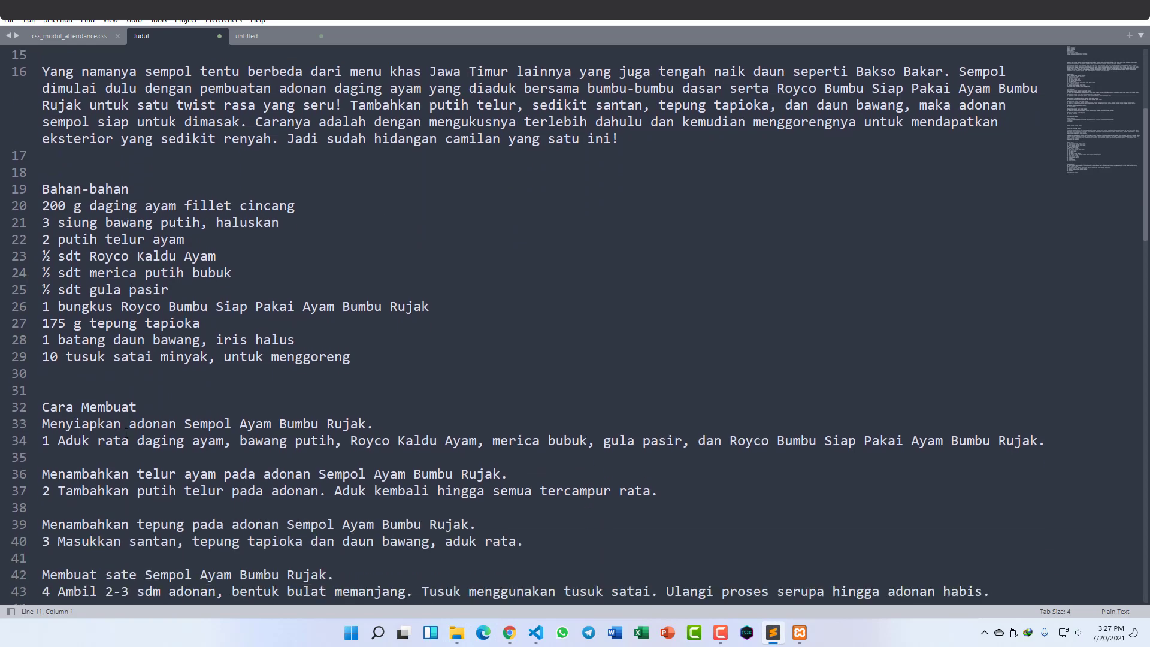
scroll(129, 415, down, 2)
scroll(129, 415, up, 4)
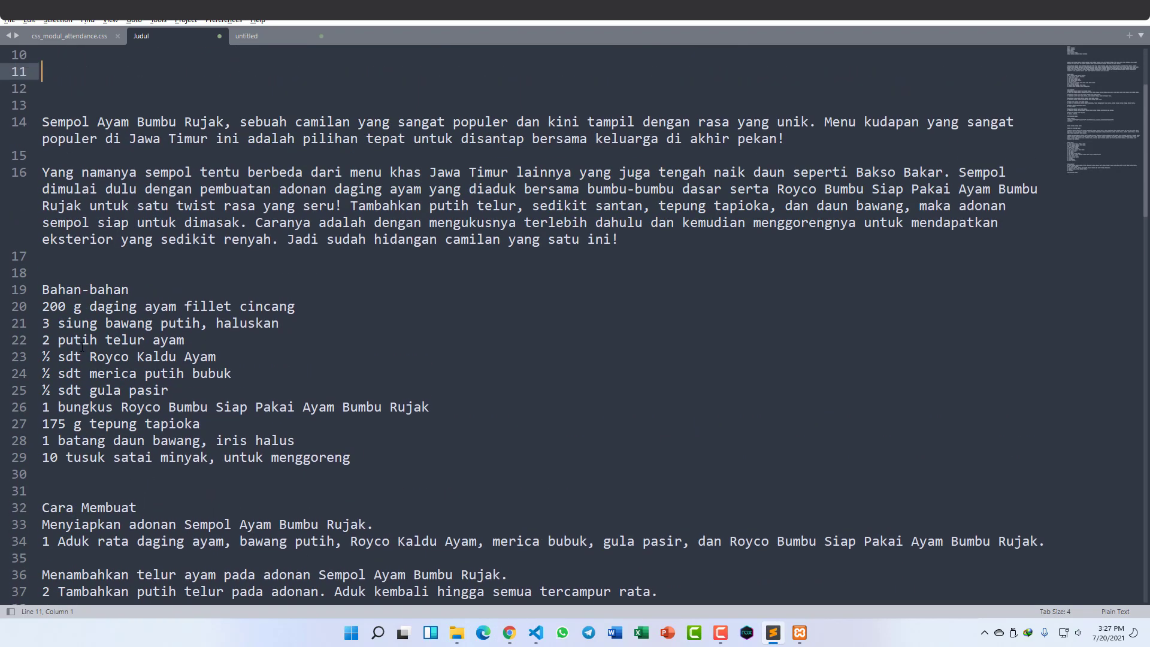
drag(45, 122, 230, 446)
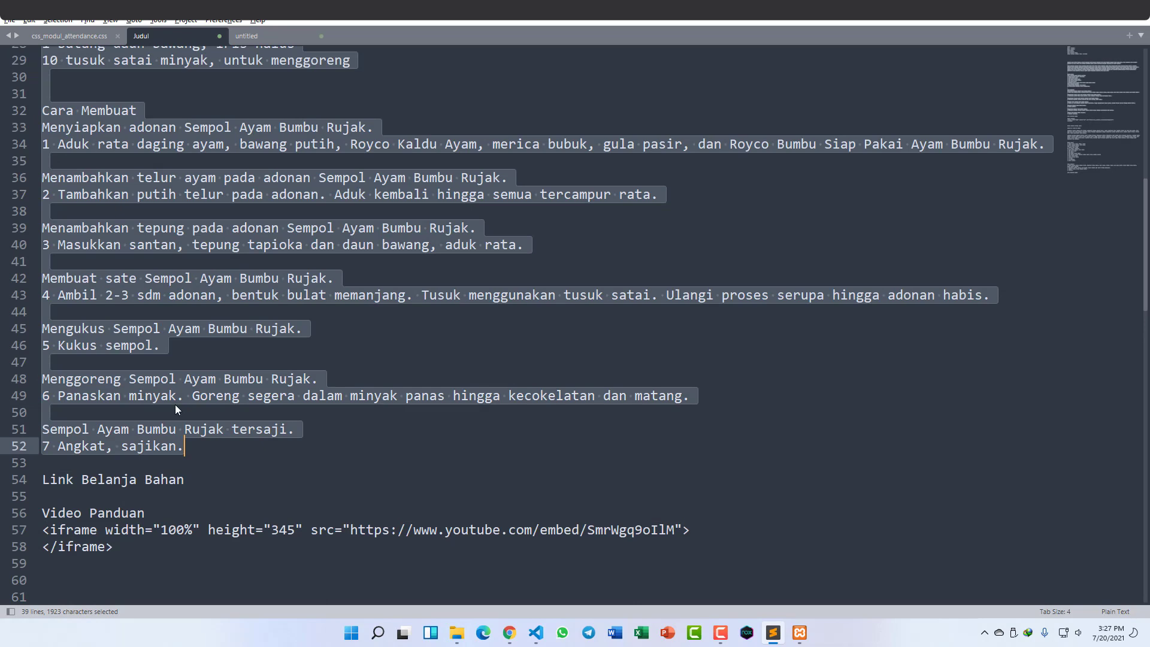
key(ctrl+x)
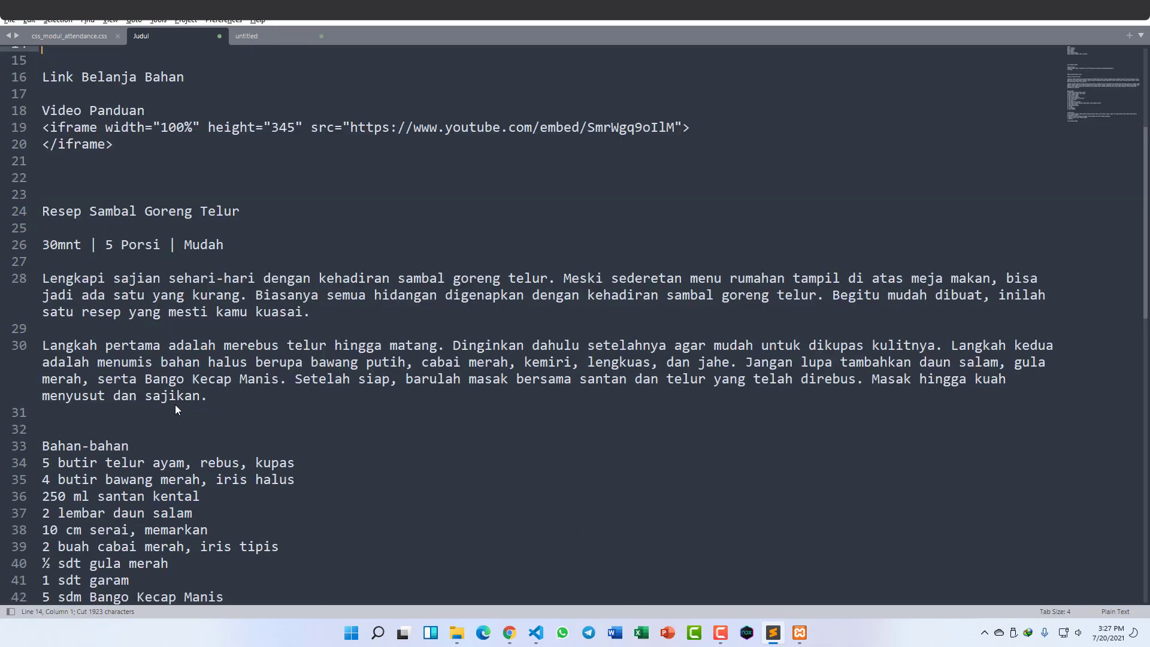
click(509, 634)
click(418, 389)
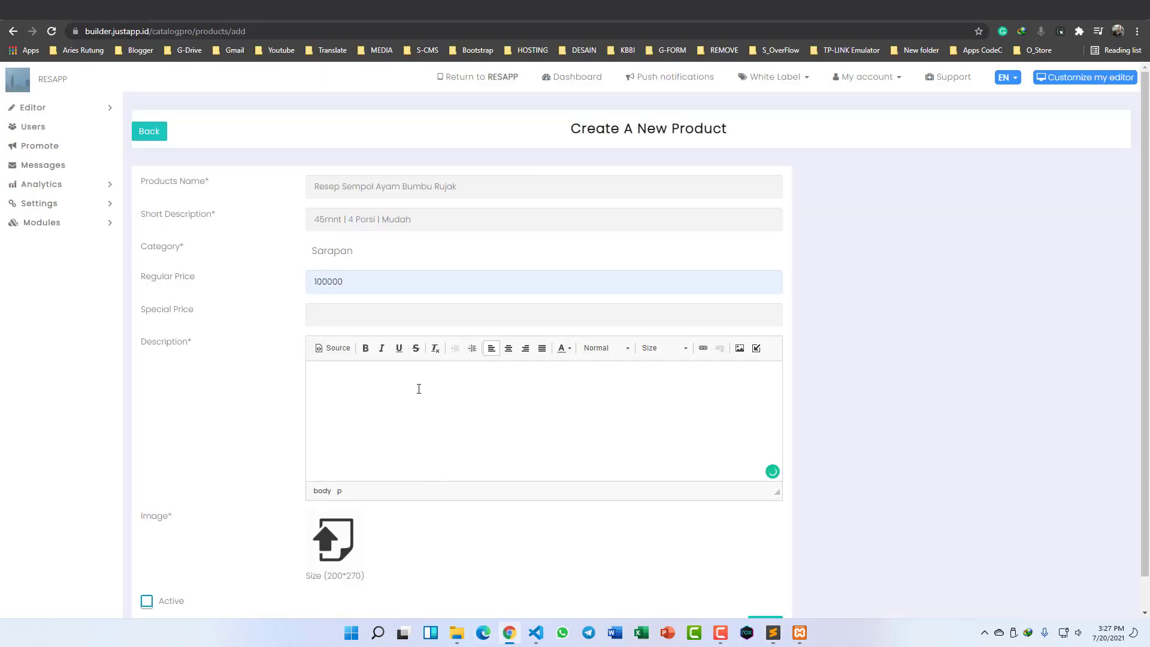
key(ctrl+v)
scroll(405, 426, up, 10)
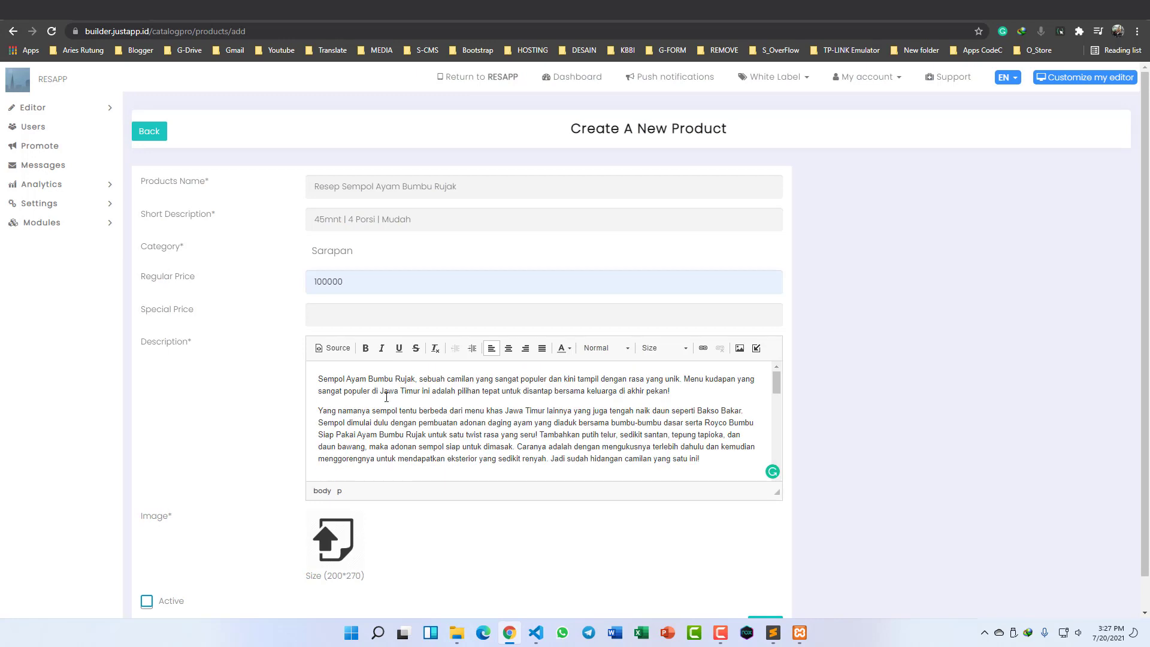
Step: Put "Bahan-bahan" in its own paragraph as a bold Heading 2 at size 16, without a blank line beneath it
scroll(386, 397, down, 1)
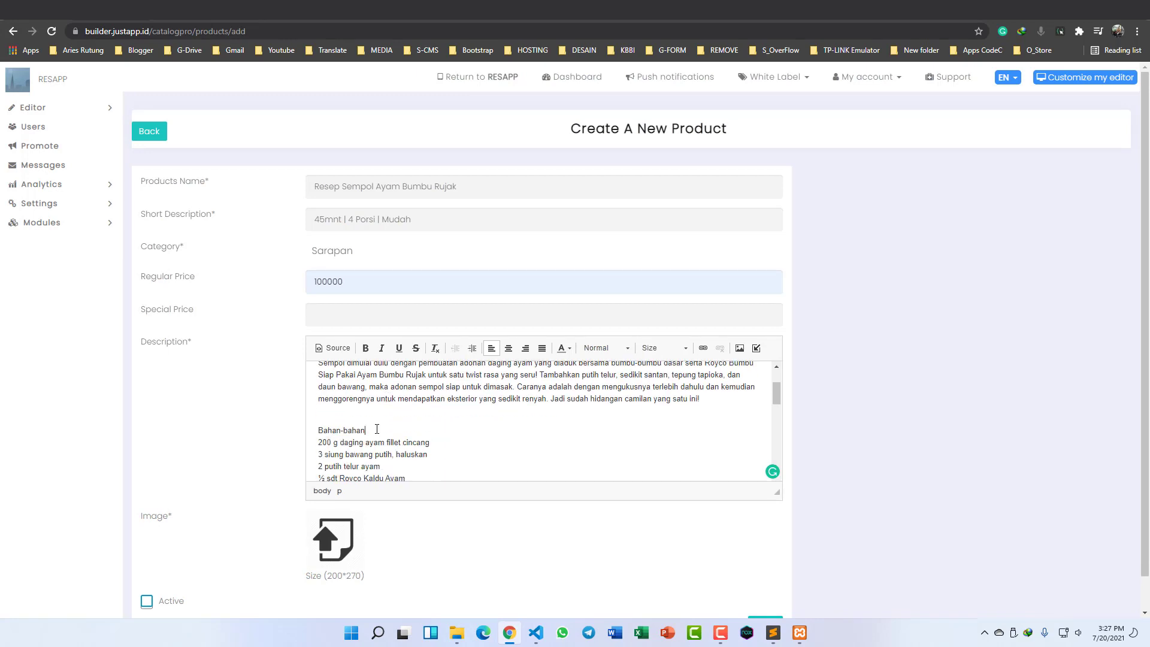
key(Return)
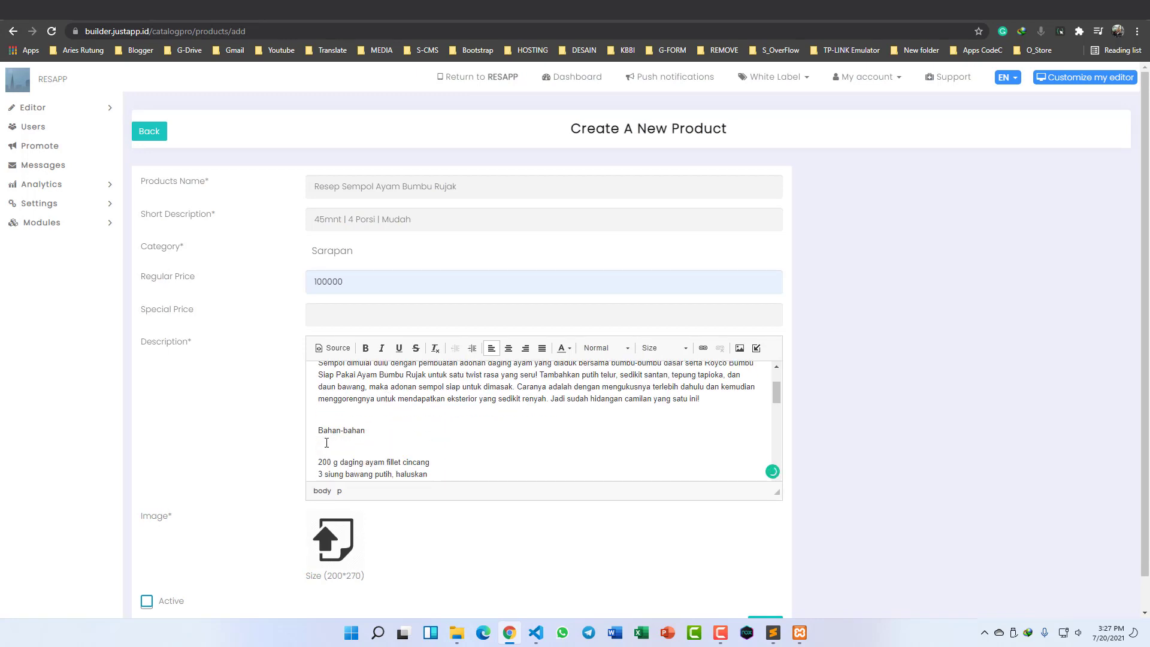
drag(367, 431, 313, 431)
click(366, 349)
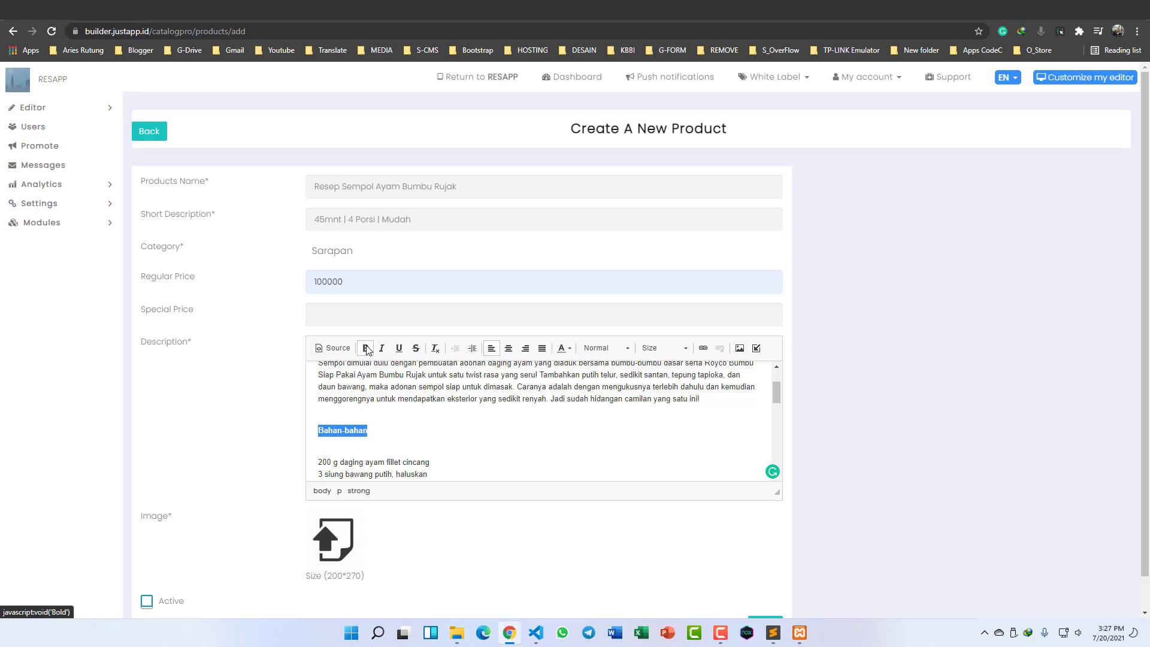
click(609, 349)
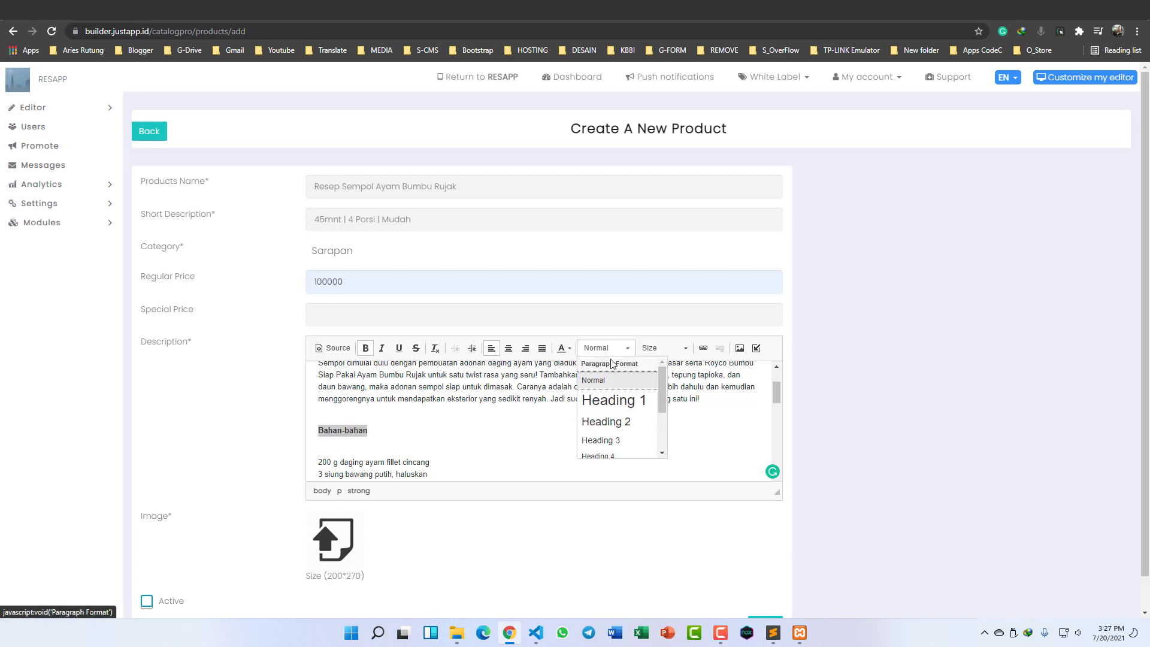
click(611, 427)
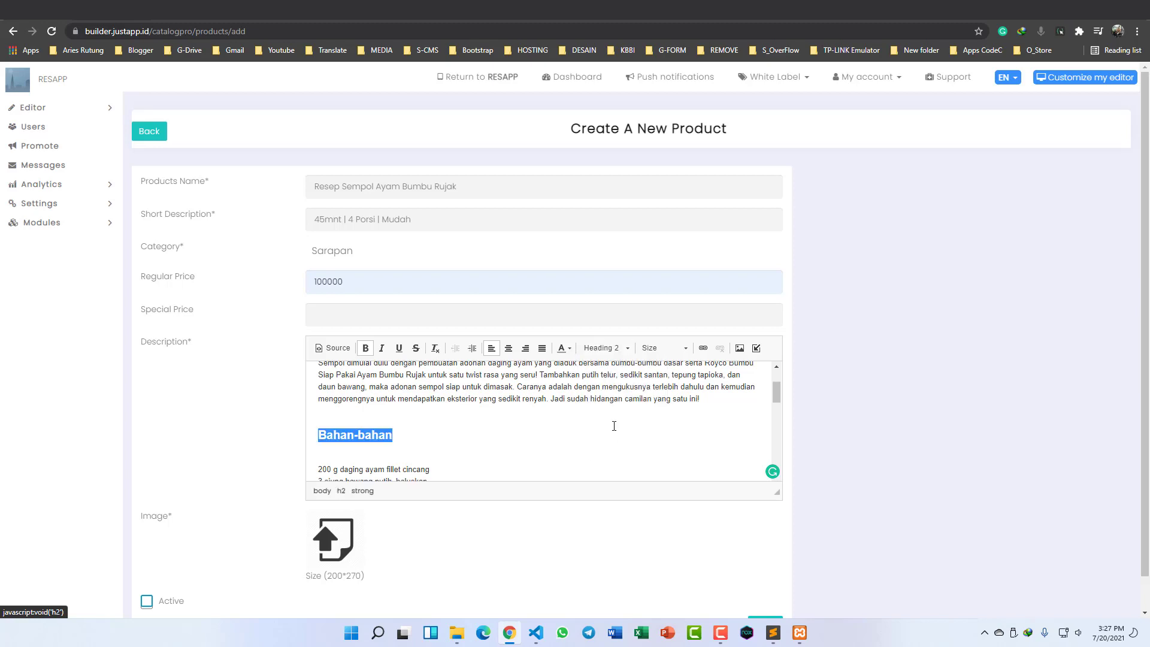
click(670, 348)
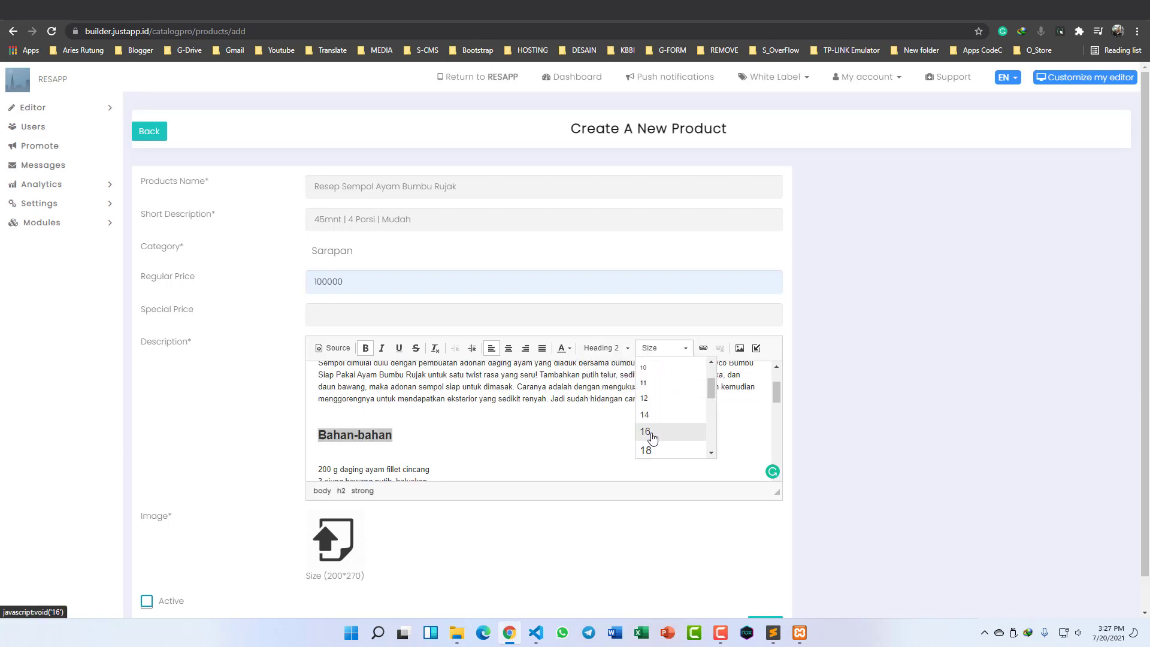
click(651, 434)
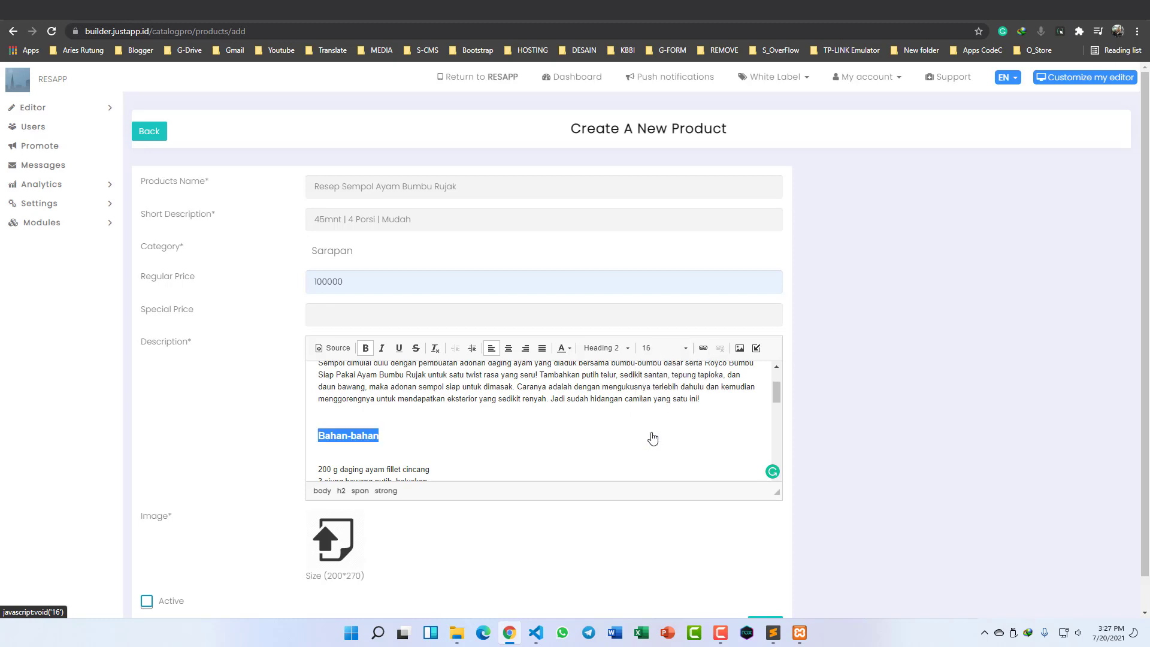
click(426, 451)
key(Delete)
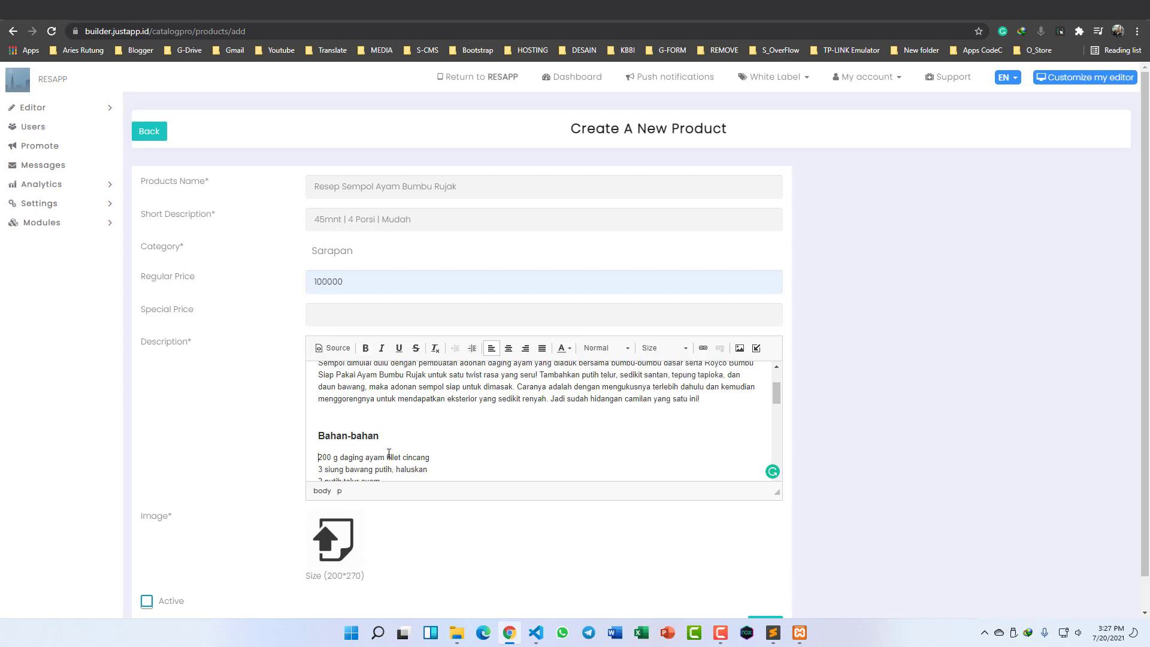
scroll(352, 441, down, 1)
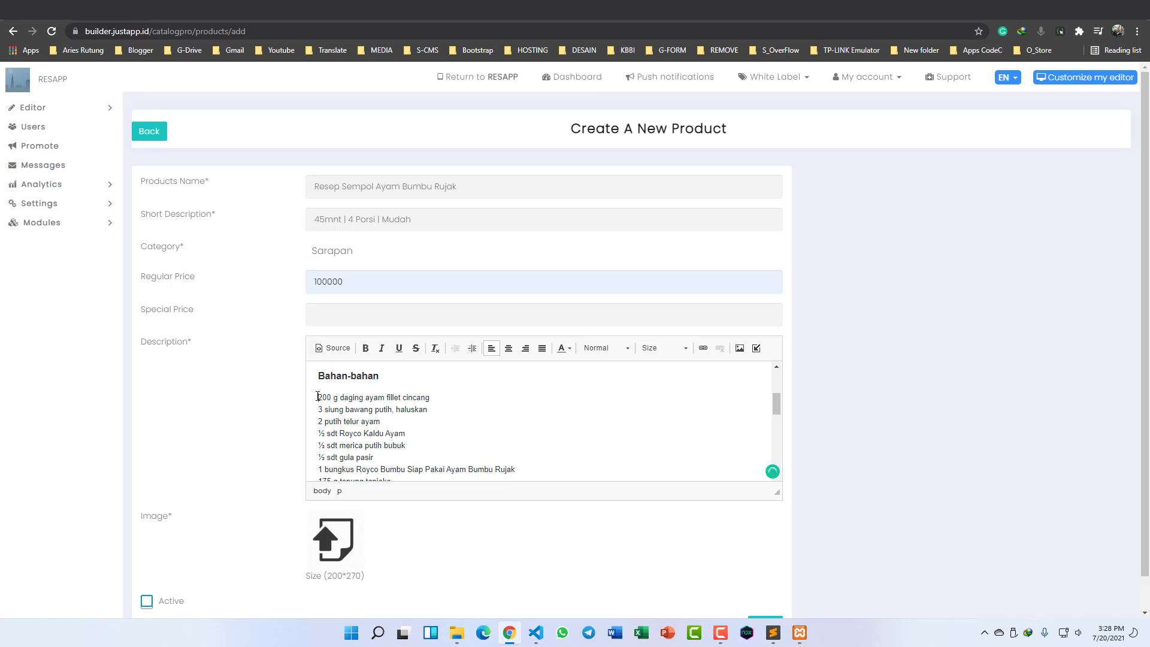
drag(318, 397, 407, 445)
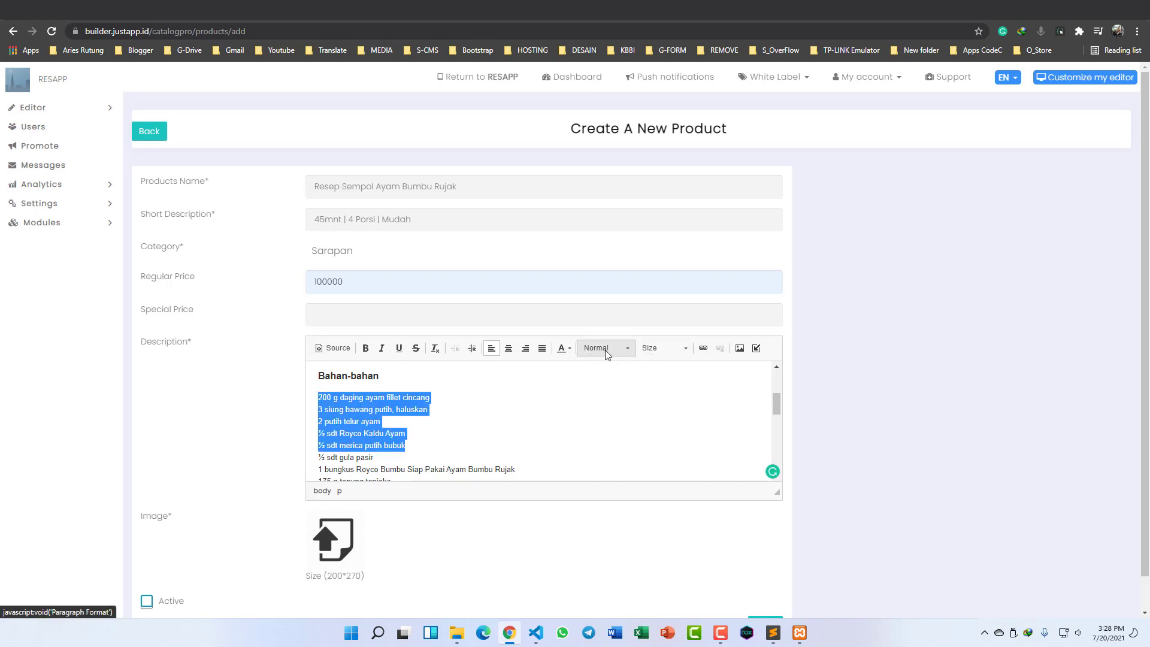
scroll(515, 417, down, 1)
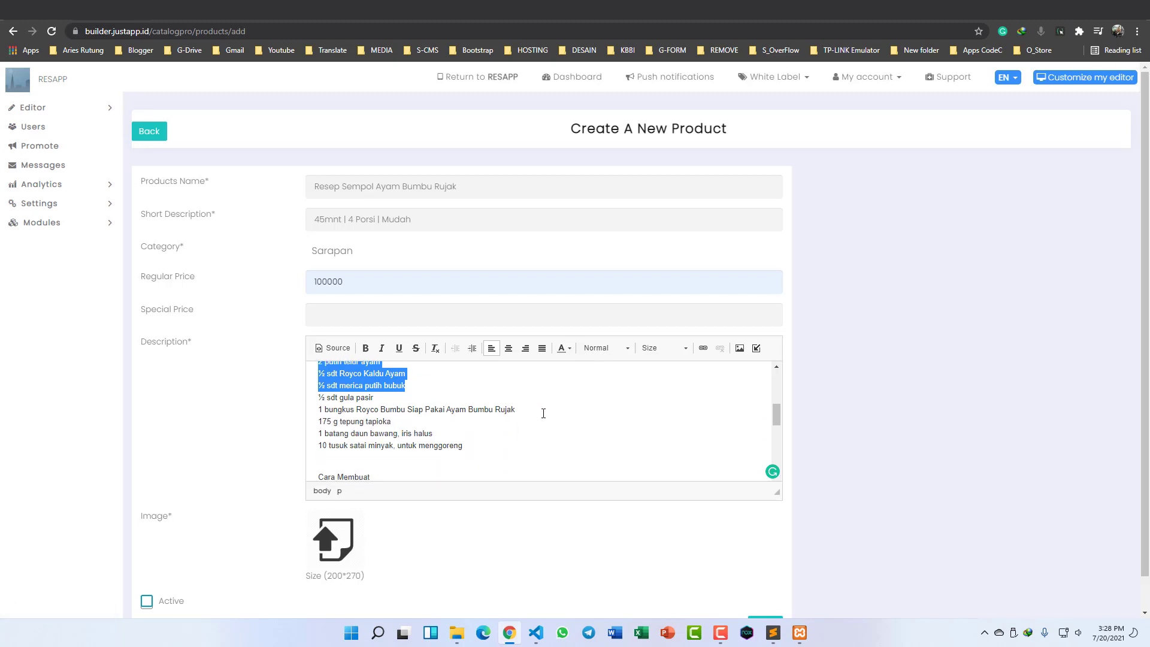
Step: Separate the "Cara Membuat" title from the cooking steps with a paragraph break
scroll(542, 411, down, 1)
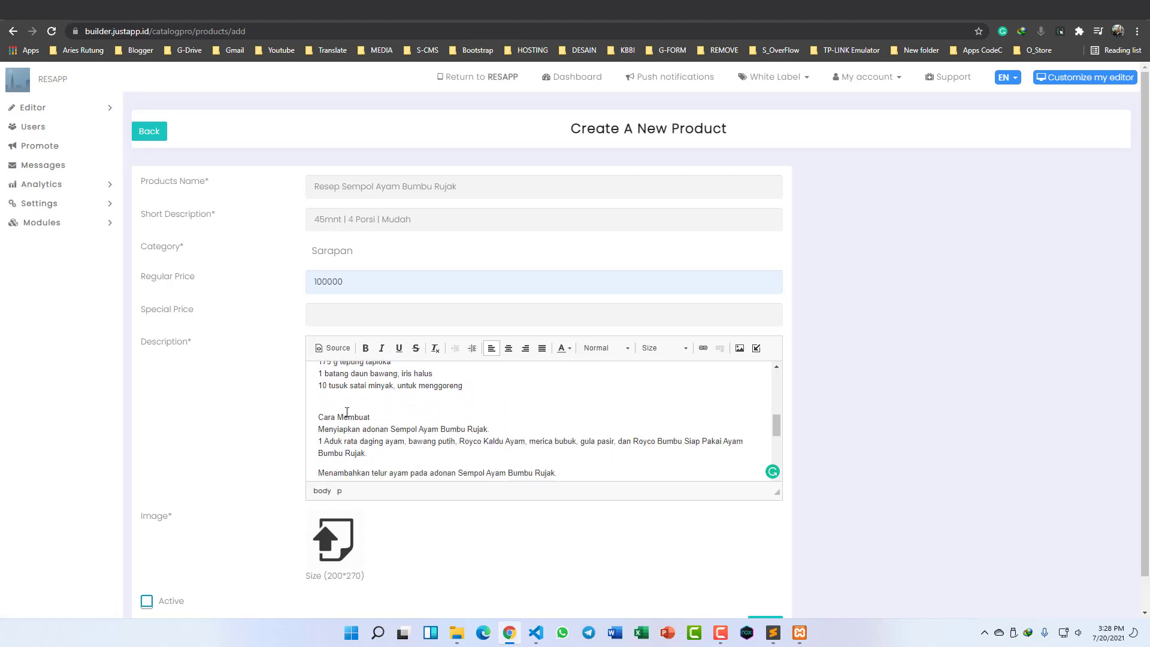
click(382, 414)
key(Return)
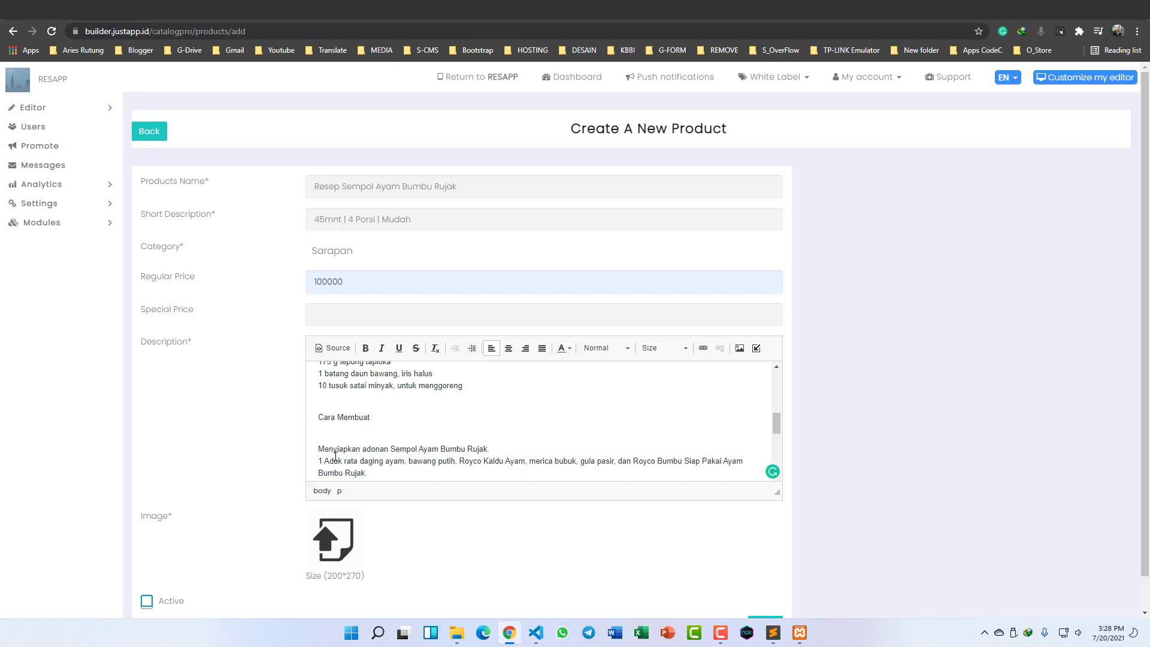
Step: Format "Cara Membuat" as a bold Heading 2 at size 16 and remove the blank line beneath it
click(372, 420)
key(ctrl+shift+Left)
key(Right)
key(shift+Home)
click(366, 349)
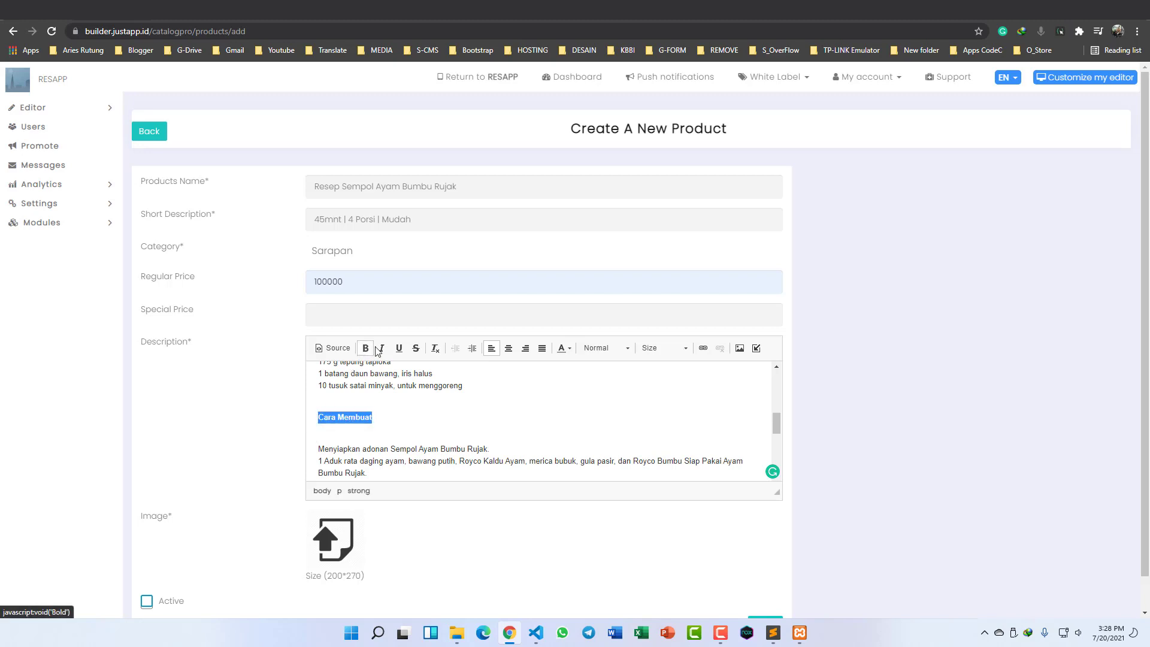
click(599, 348)
click(606, 422)
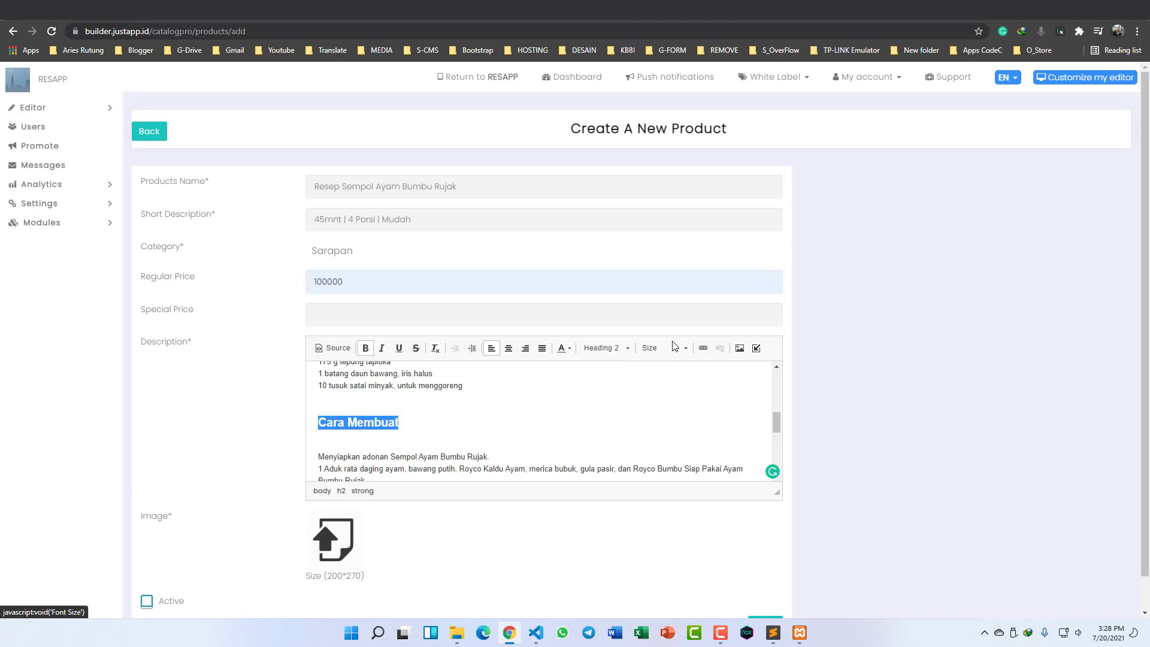
click(674, 348)
scroll(662, 418, down, 1)
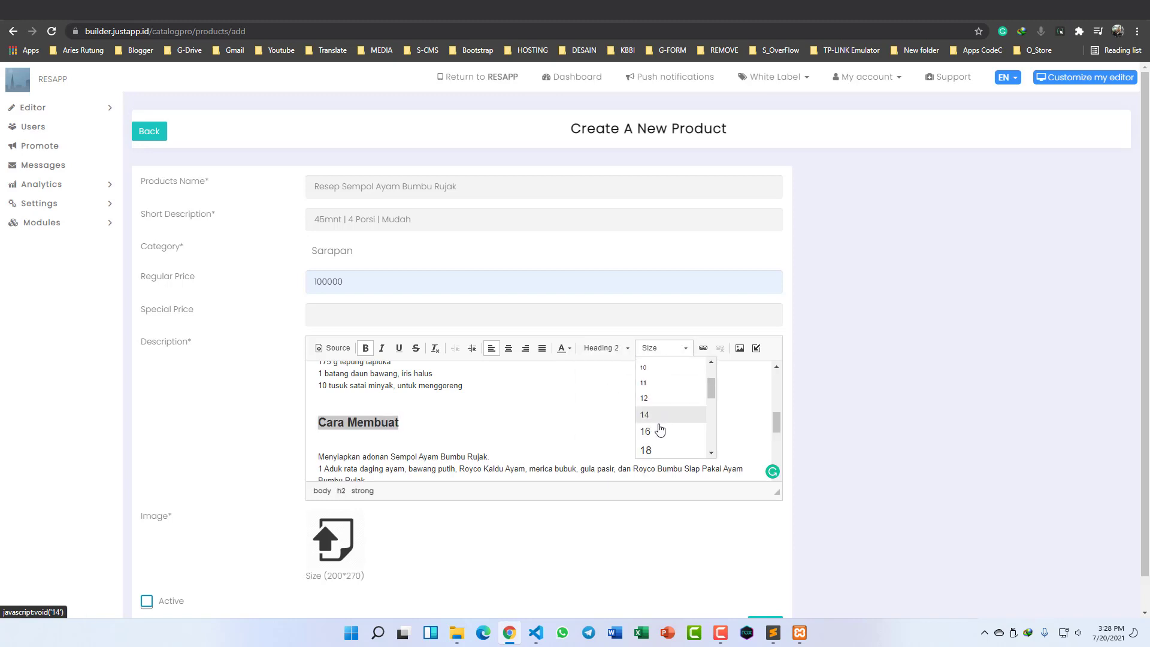
click(650, 442)
click(394, 441)
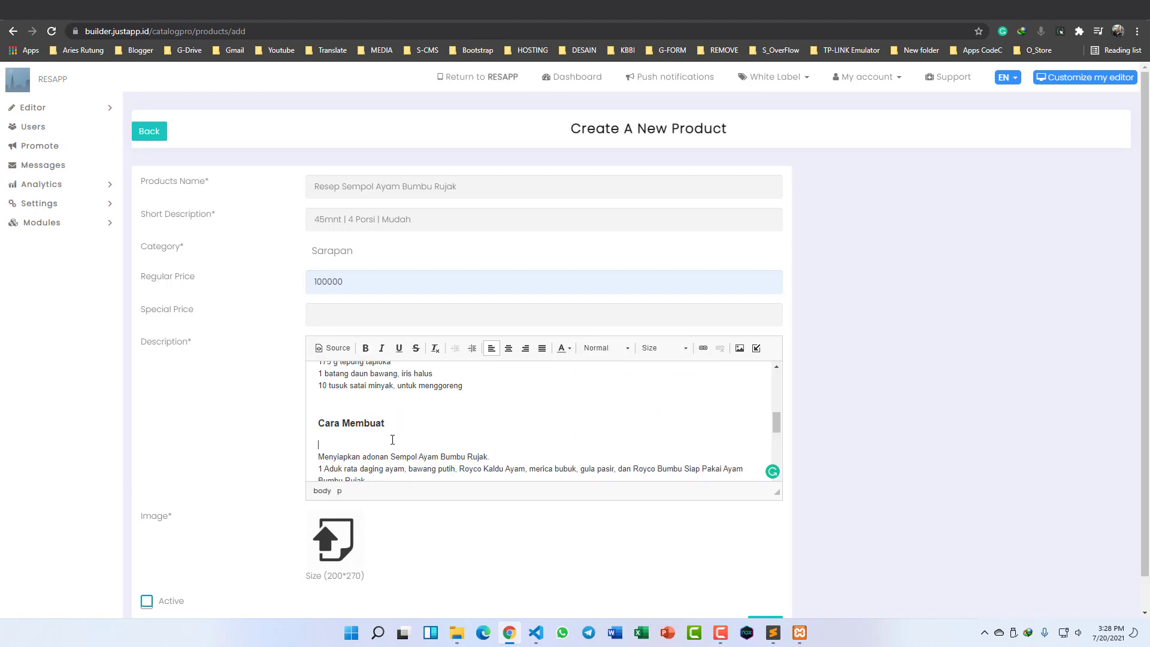
Step: Add two empty paragraphs at the end of the description, after "7 Angkat, sajikan."
scroll(389, 443, down, 3)
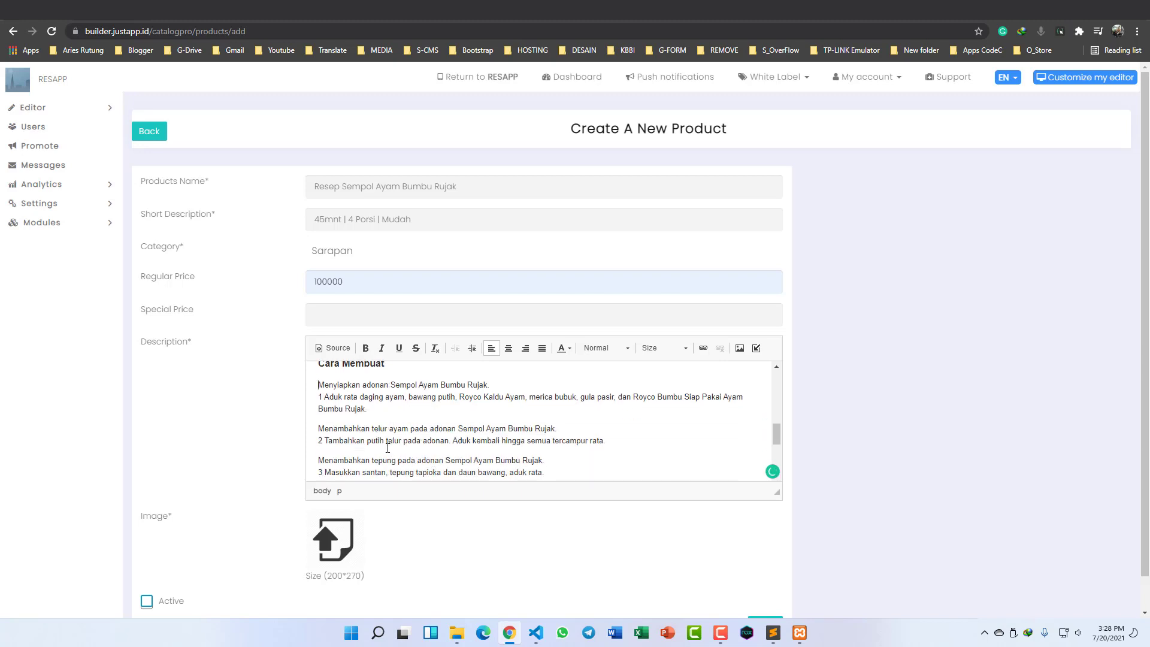
scroll(388, 448, down, 1)
scroll(387, 447, down, 1)
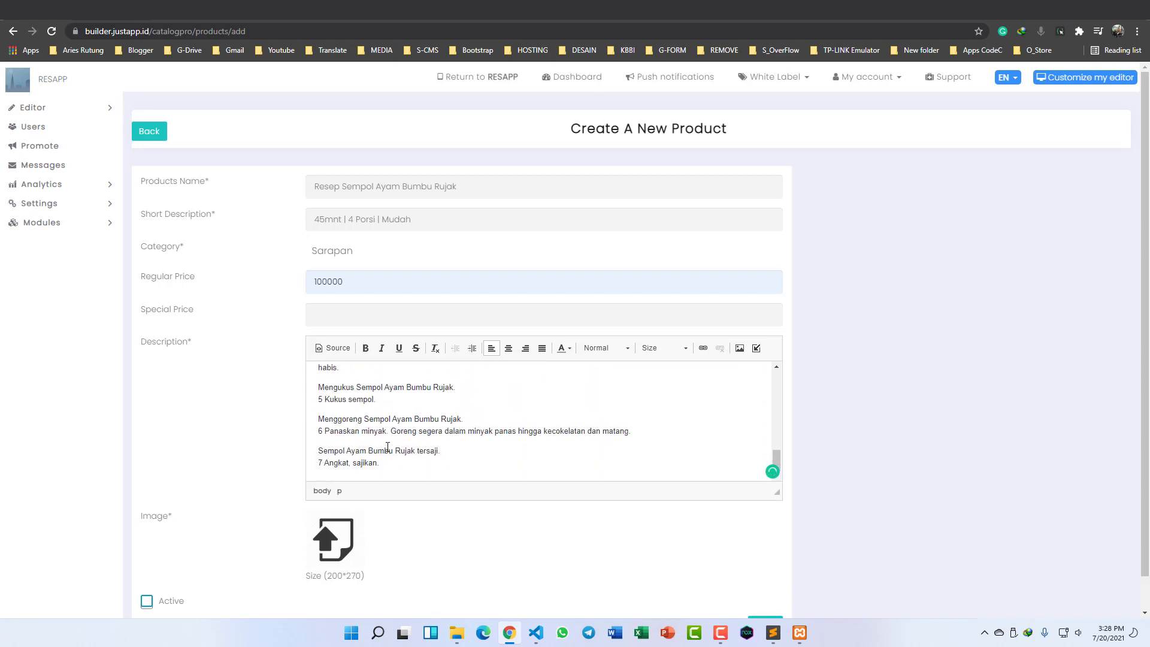
scroll(379, 451, up, 5)
scroll(377, 450, up, 10)
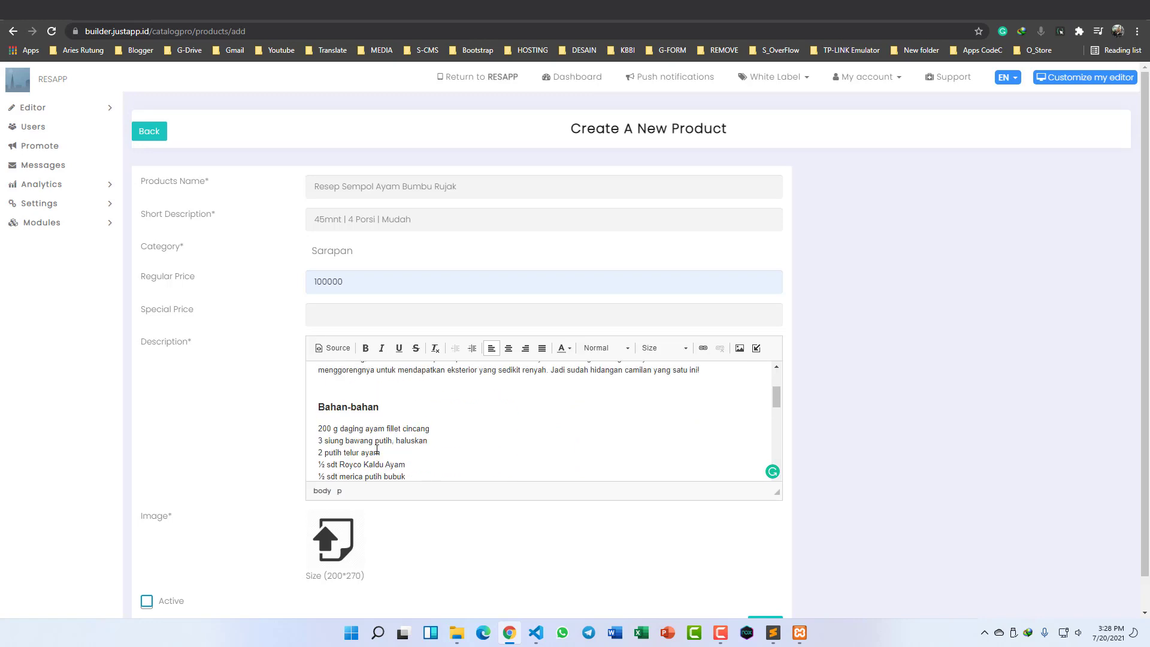
scroll(361, 407, down, 15)
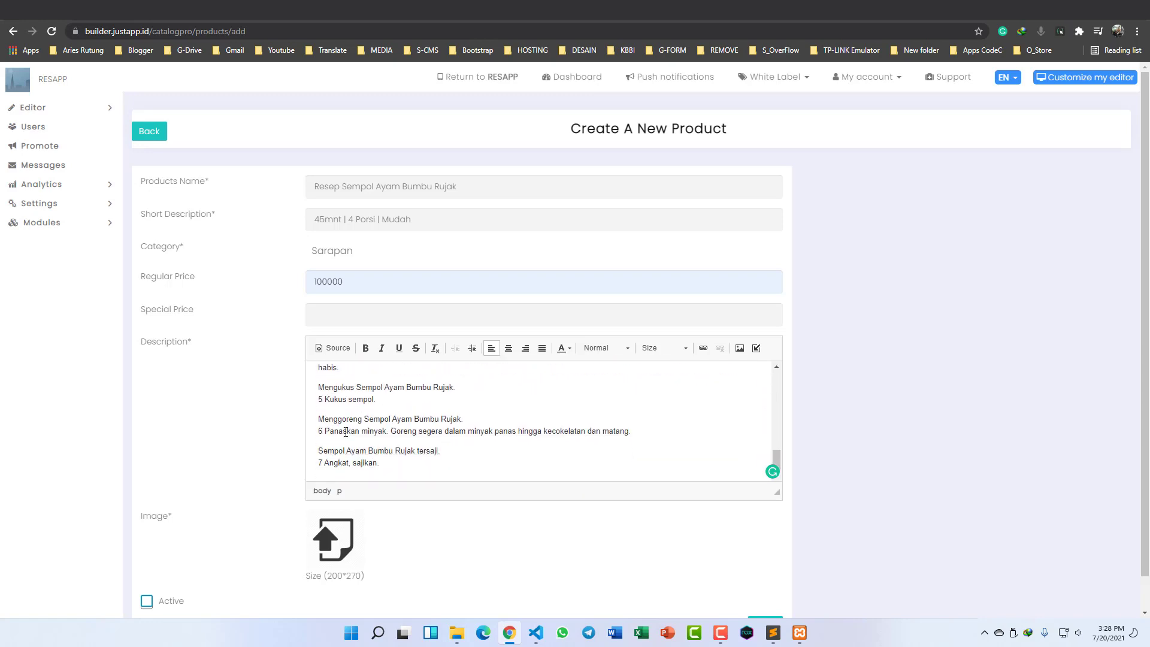
click(408, 469)
key(Return)
key(Return)
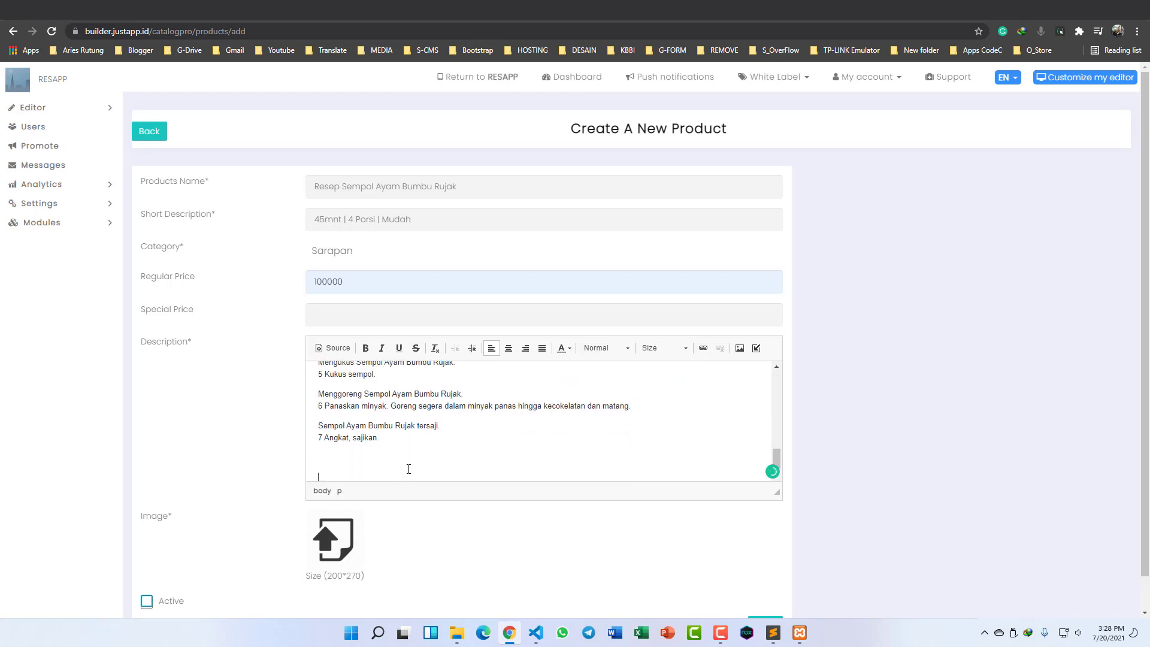
scroll(335, 461, down, 1)
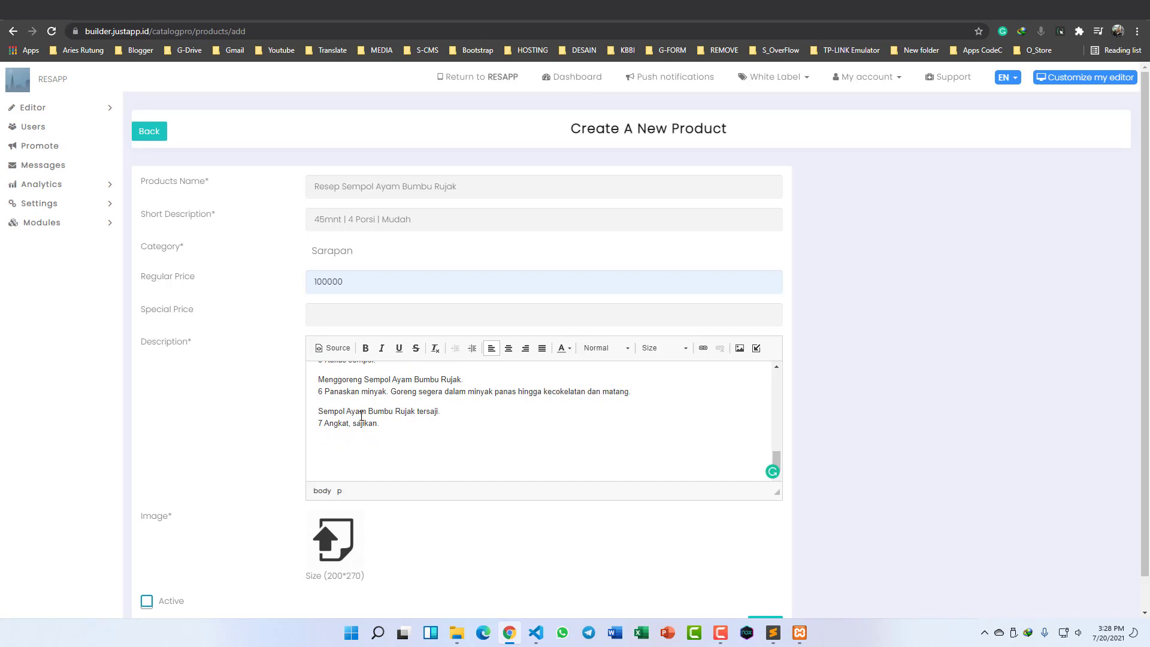
Step: Insert a feature link to Produk in the last empty paragraph of the description
click(756, 348)
click(528, 333)
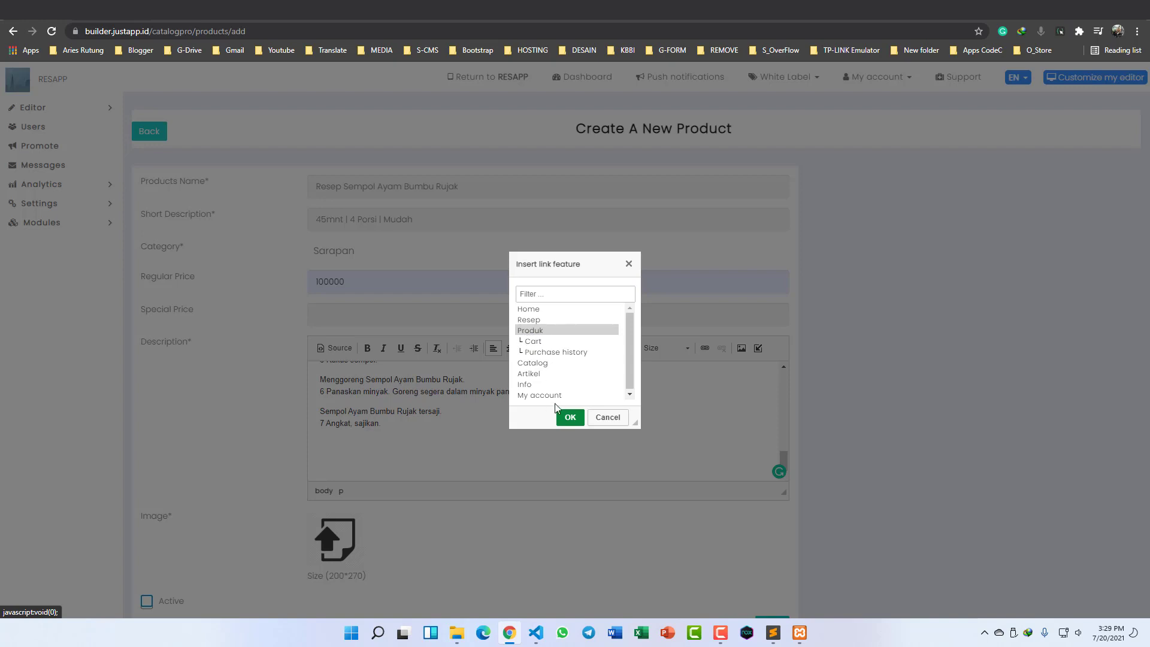
click(569, 417)
scroll(479, 455, down, 1)
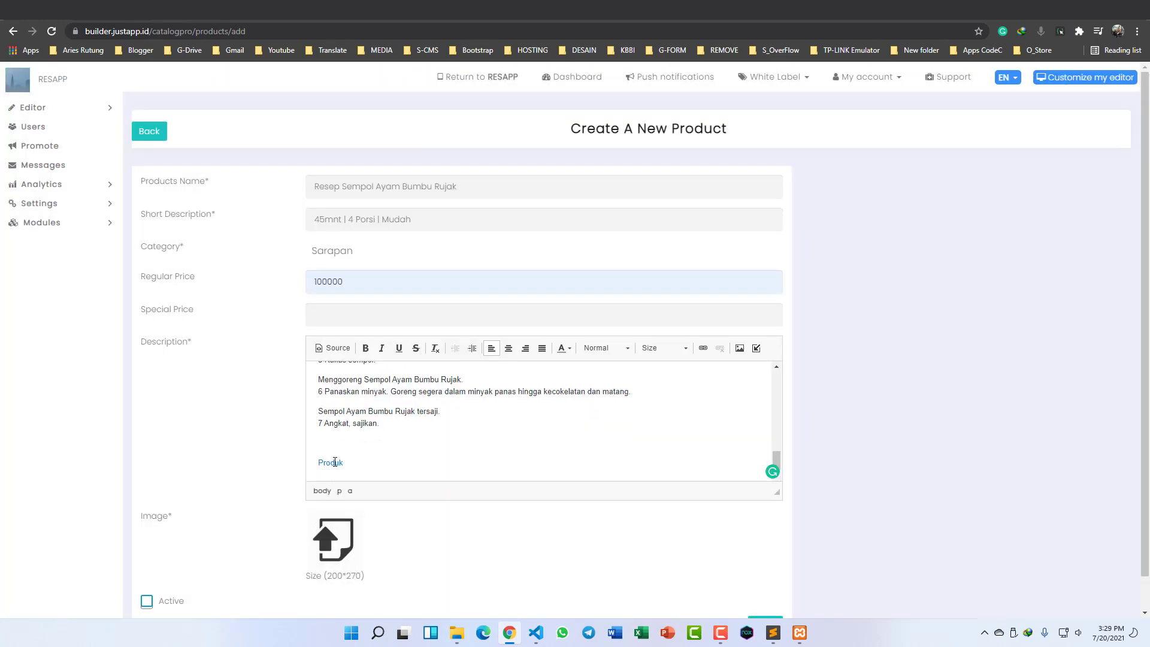
Step: In the description's HTML source, change the Produk link's text to "Belanja Bahan"
drag(344, 463, 324, 465)
click(347, 462)
click(336, 350)
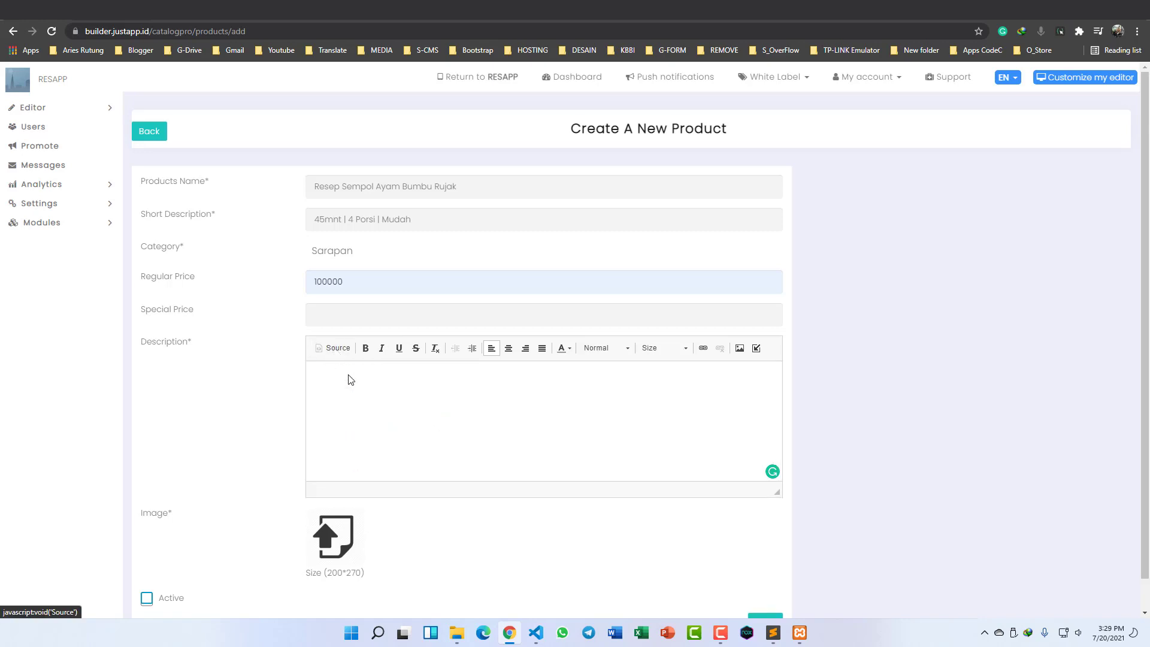
scroll(370, 425, down, 15)
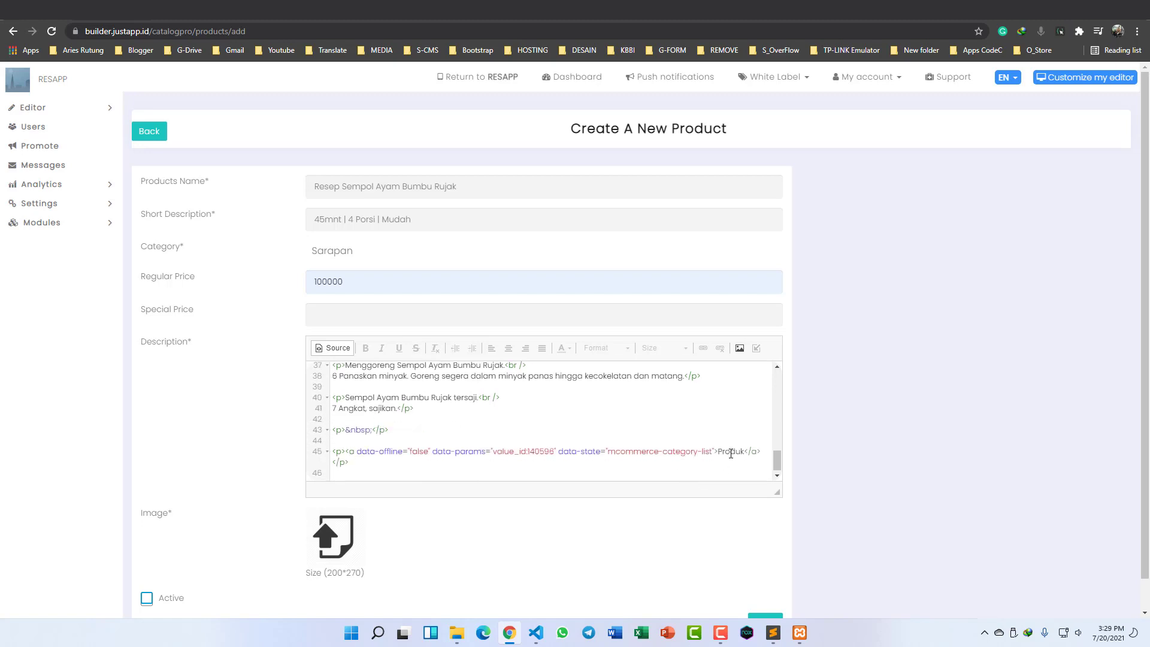
double_click(731, 453)
text(Belanja B)
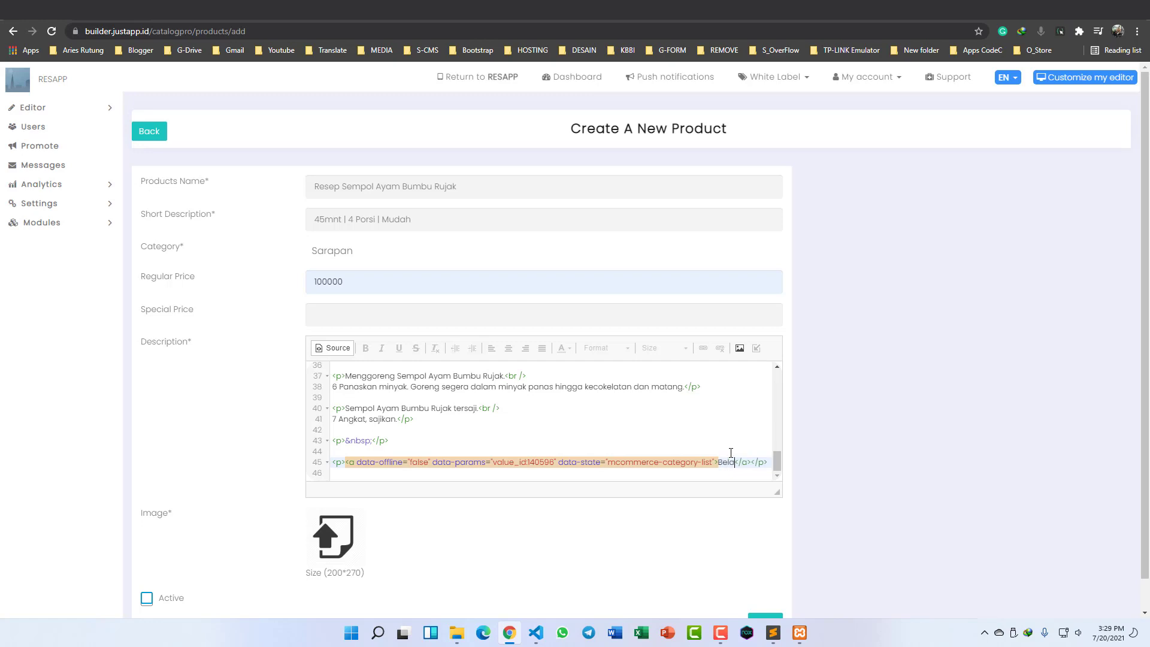
text(ahan)
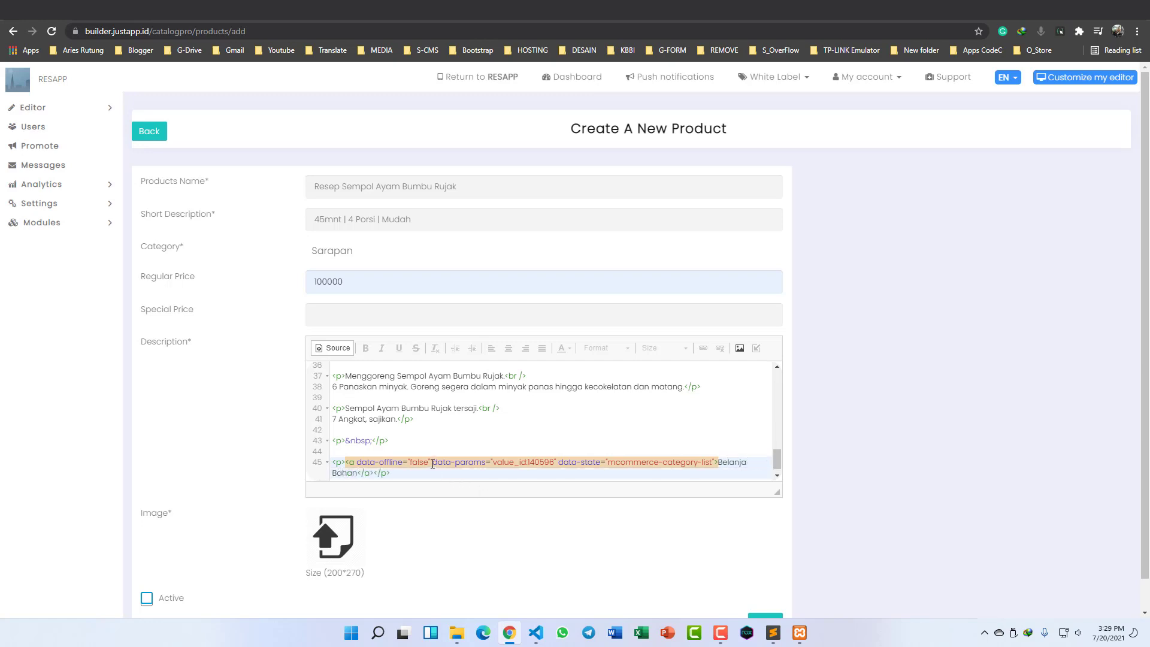
Step: Copy the empty paragraph code <p>&nbsp;</p> onto two lines beneath the "Belanja Bahan" link and start a new line after them
click(396, 462)
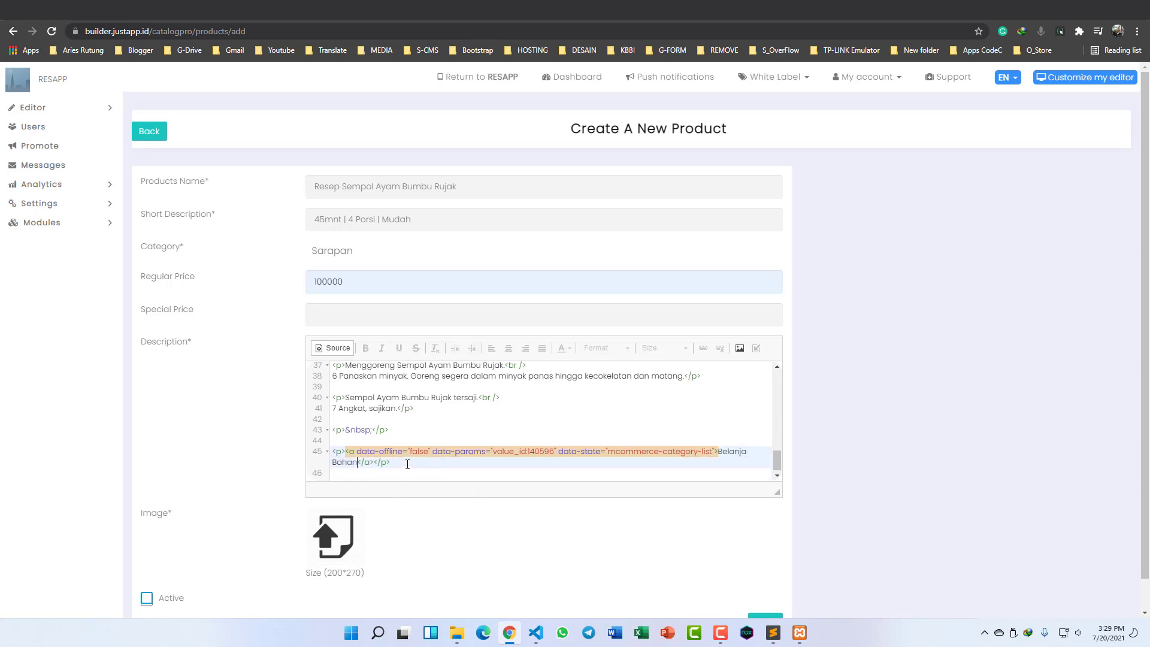
scroll(393, 443, down, 1)
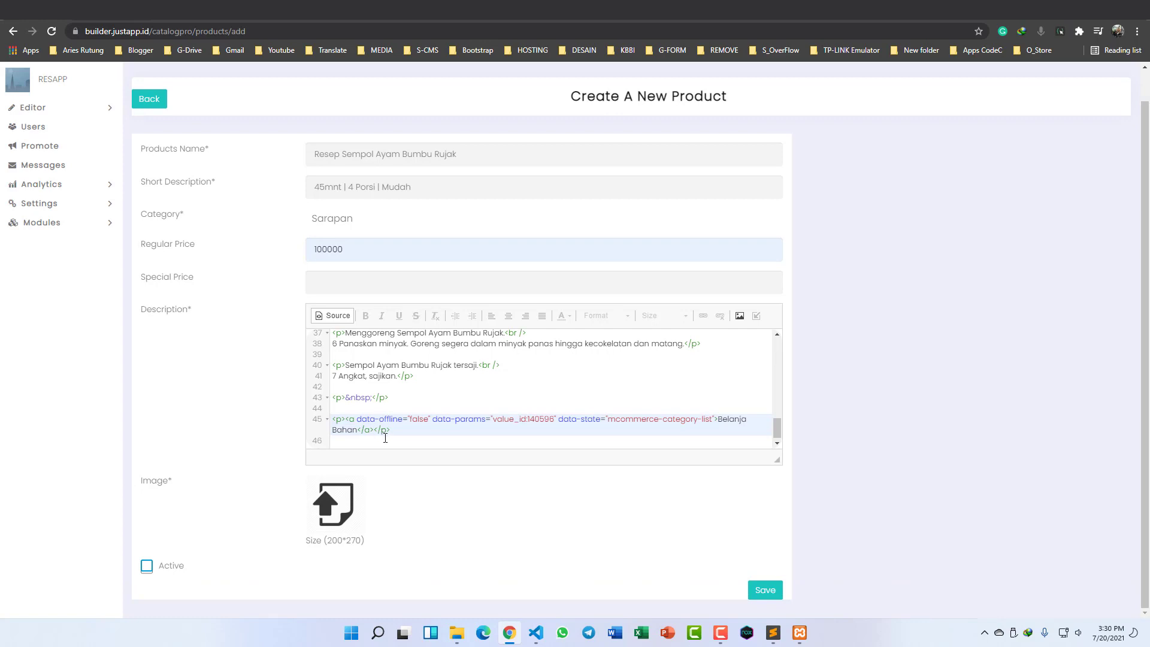
click(385, 438)
drag(406, 400, 332, 400)
key(ctrl+c)
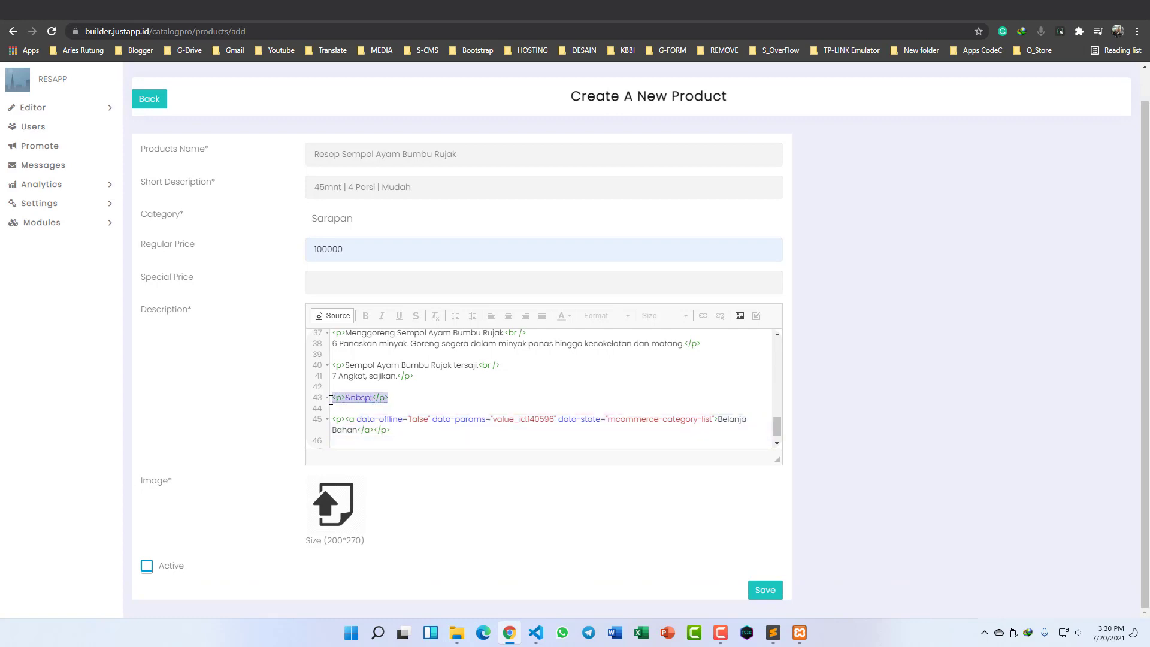
click(351, 439)
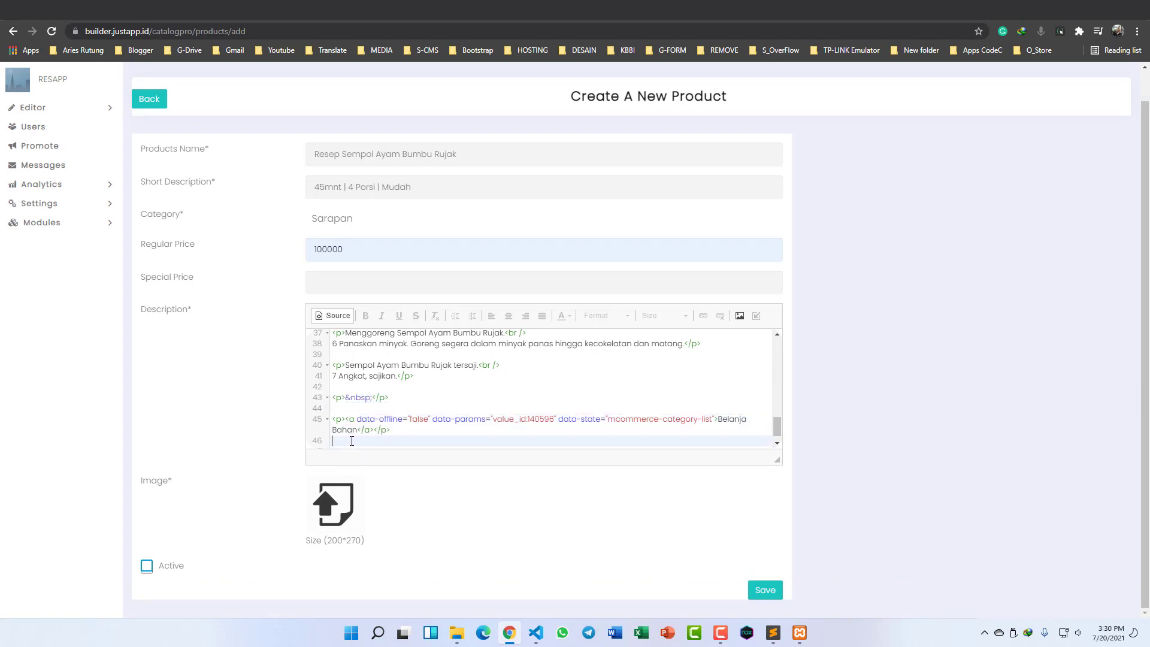
key(ctrl+v)
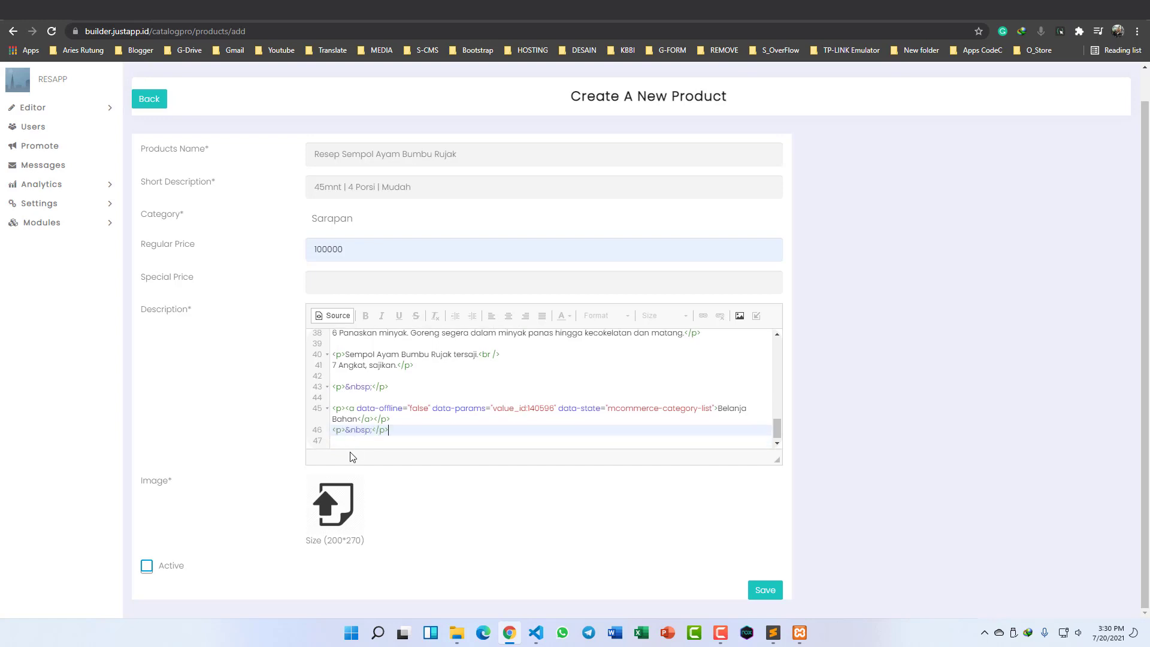
key(Down)
key(ctrl+v)
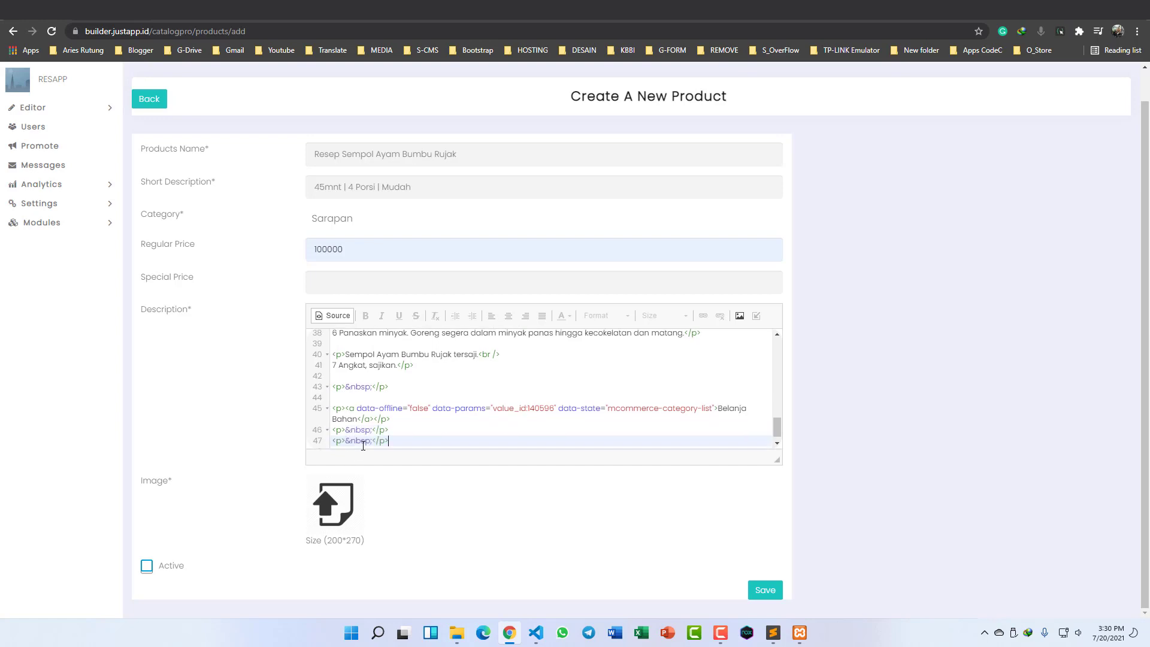
key(Return)
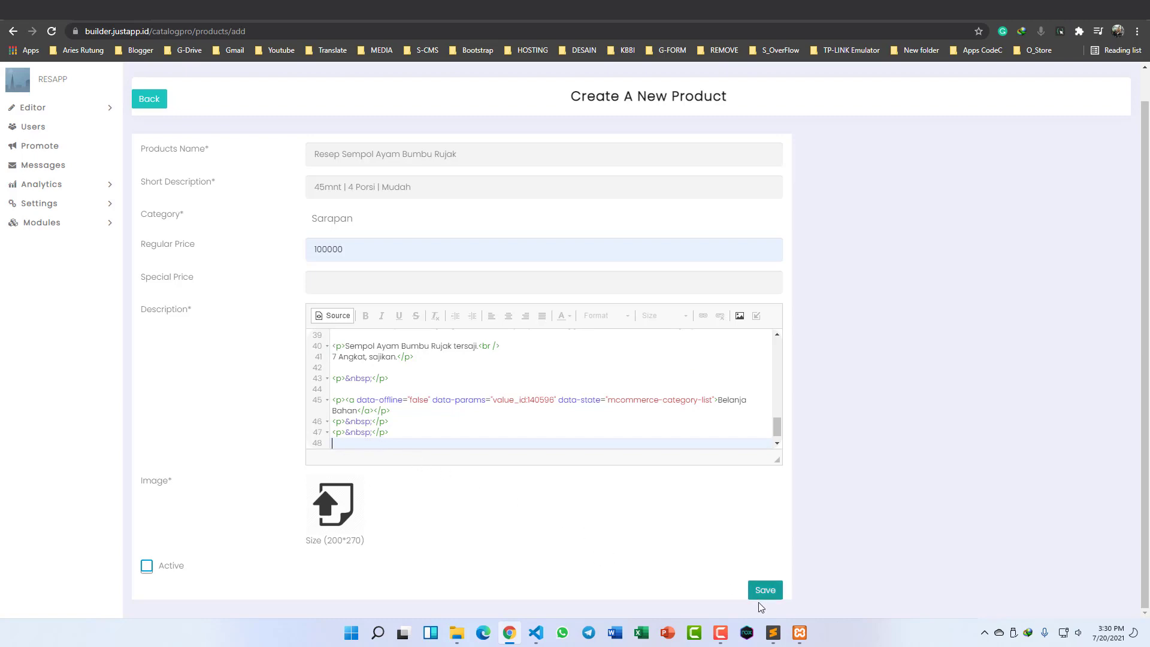
Step: Switch to the notes in Sublime Text and copy the two-line YouTube iframe code under "Video Panduan"
click(773, 634)
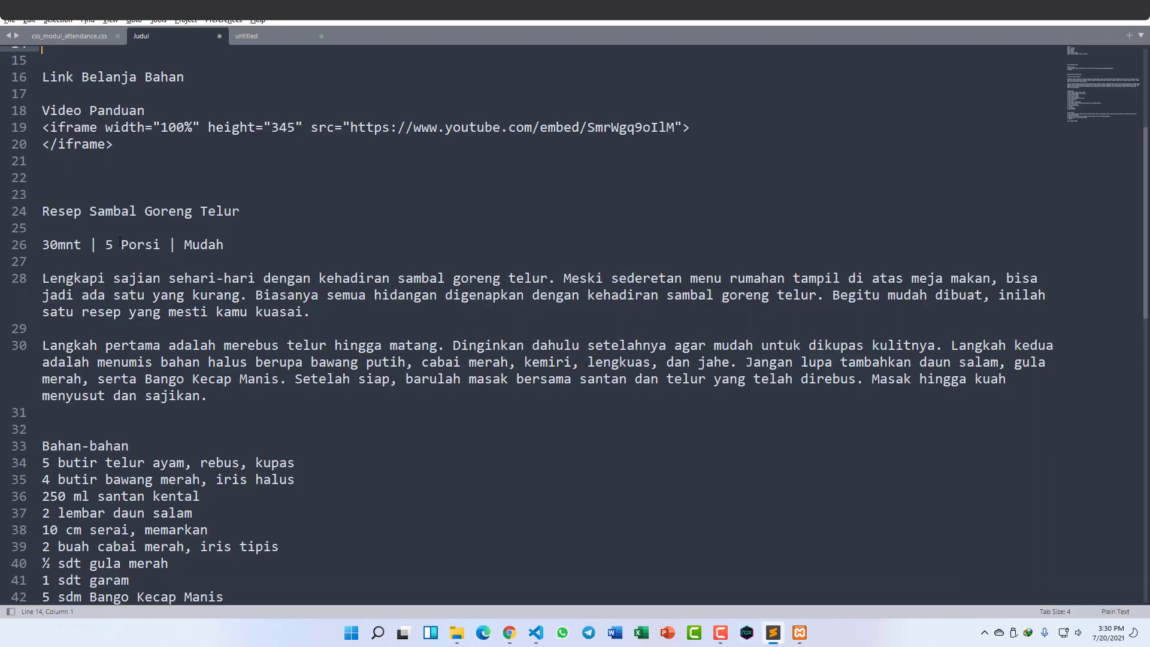
scroll(111, 243, up, 1)
drag(132, 196, 40, 178)
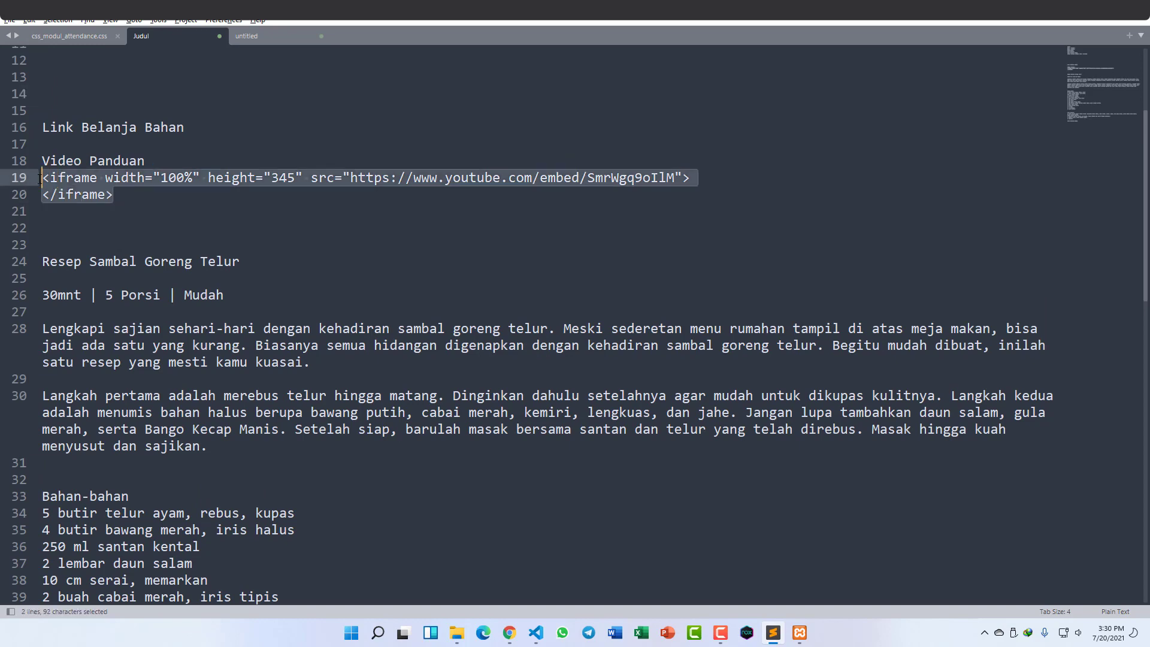
right_click(65, 181)
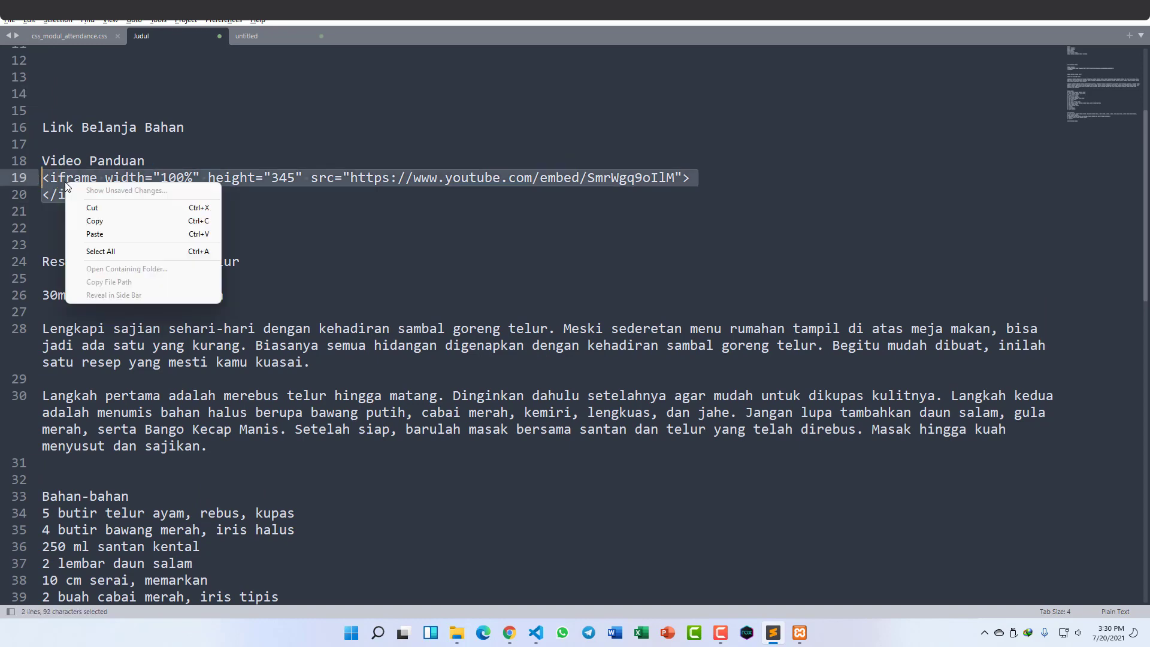
click(98, 221)
Step: Back in Chrome, paste the YouTube iframe code at the end of the description's HTML source
click(509, 633)
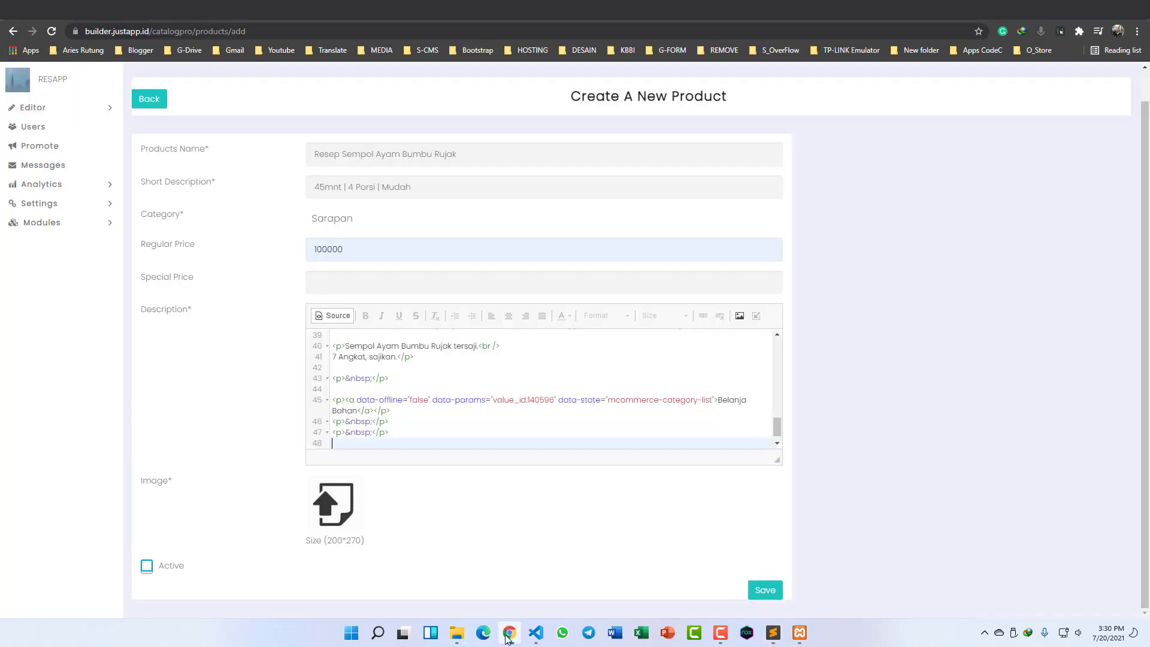
click(362, 442)
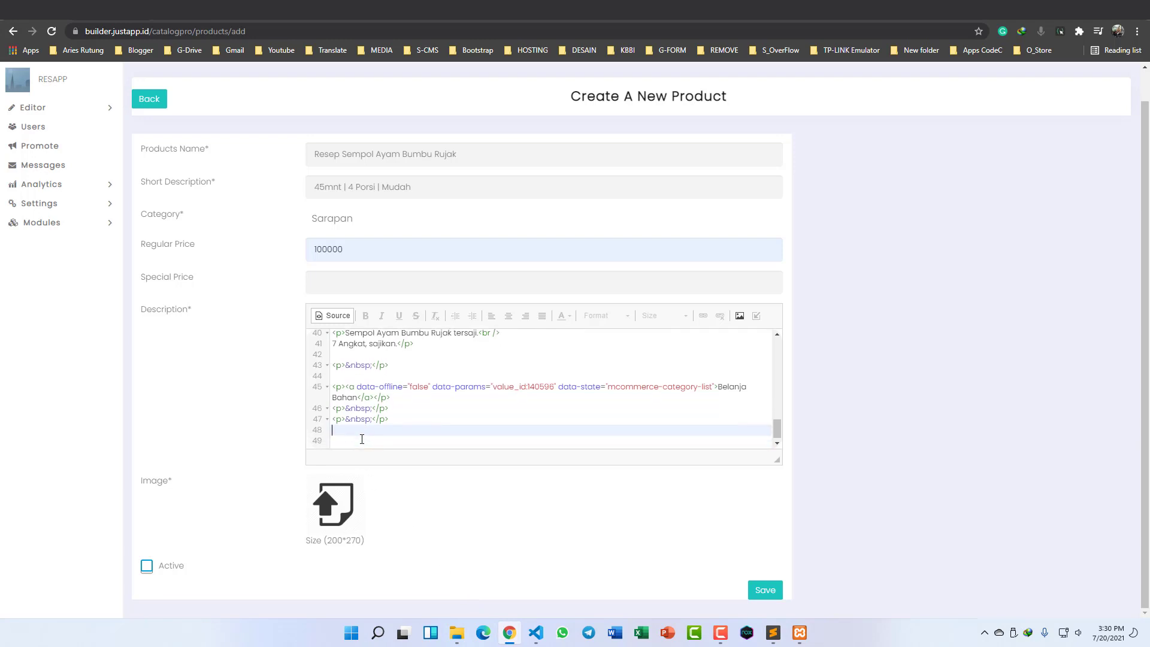
key(ctrl+v)
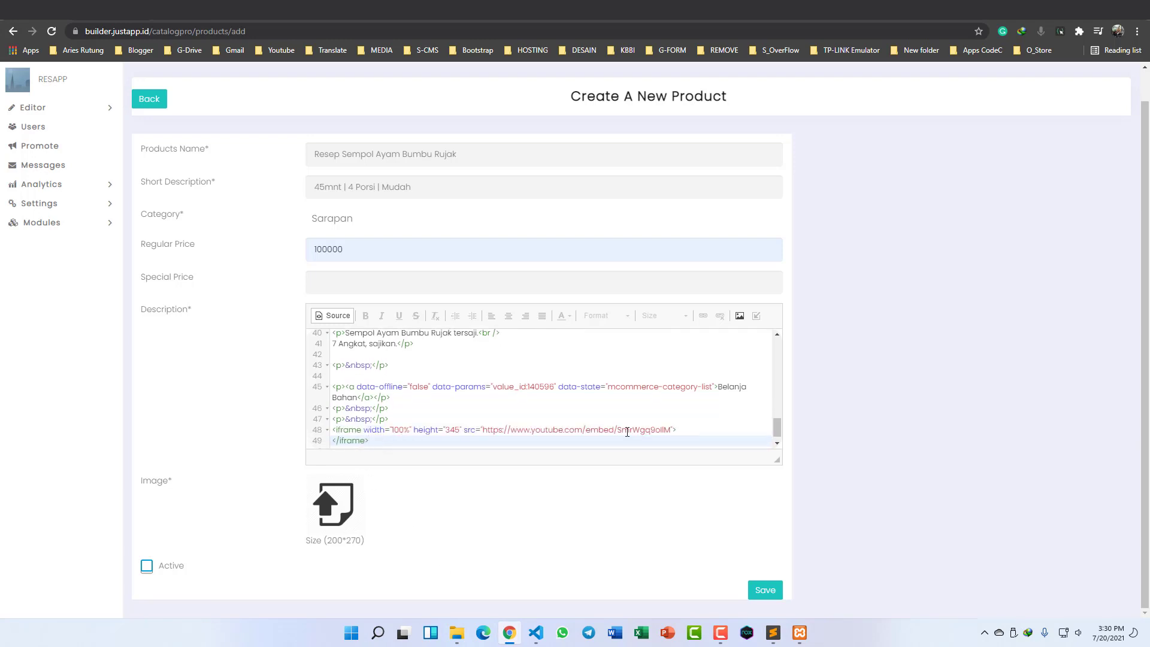
double_click(633, 428)
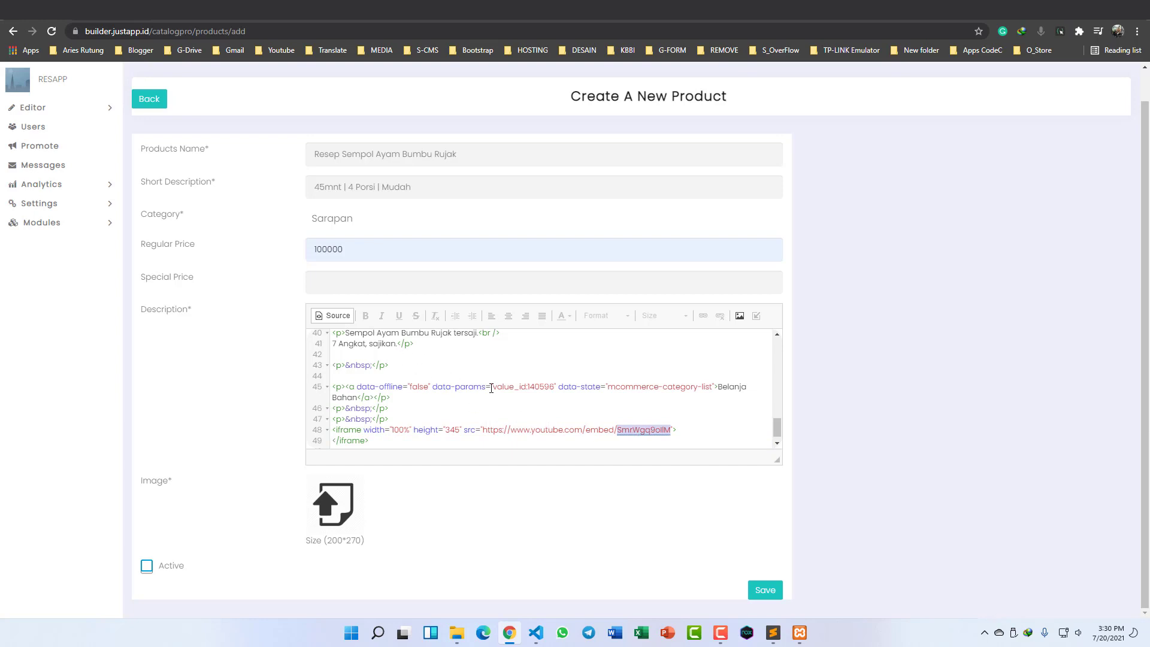
scroll(491, 388, down, 1)
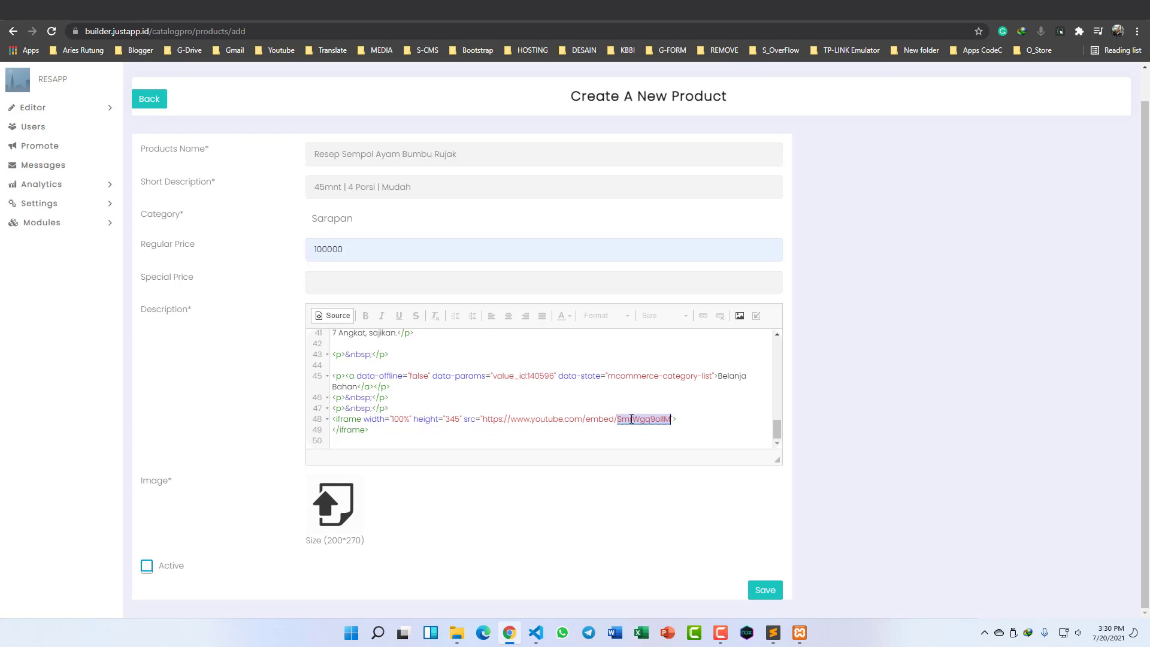
click(561, 433)
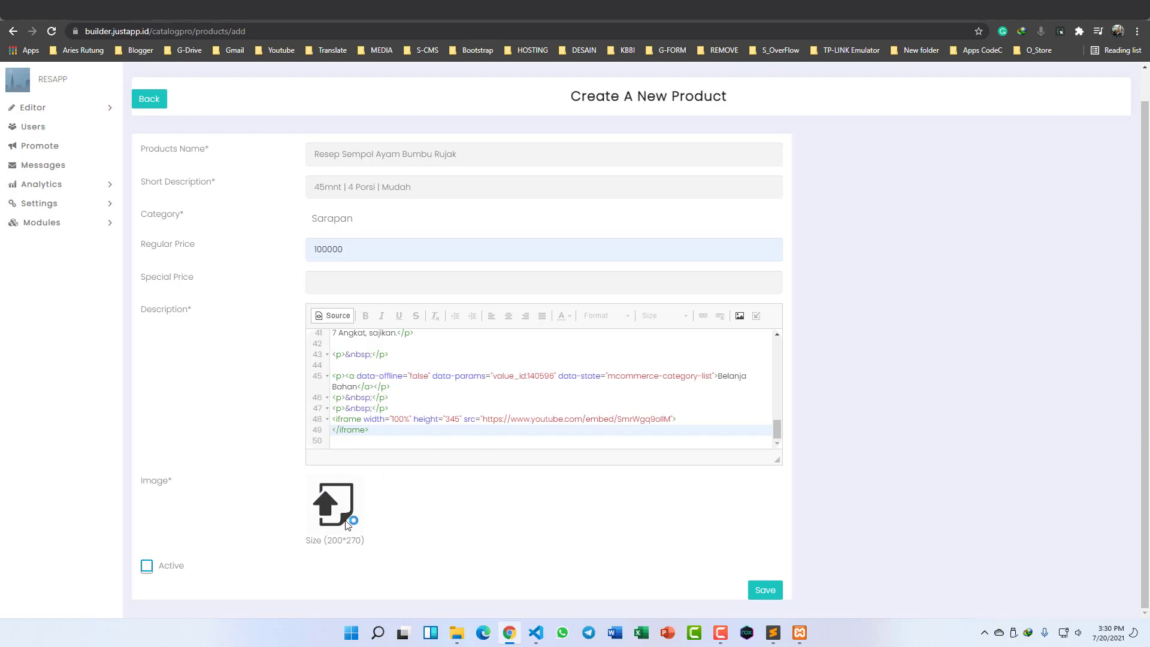
Step: Upload the "sempol ayam" picture from Downloads as the product image, with the crop area moved over the skewers and plate
click(343, 518)
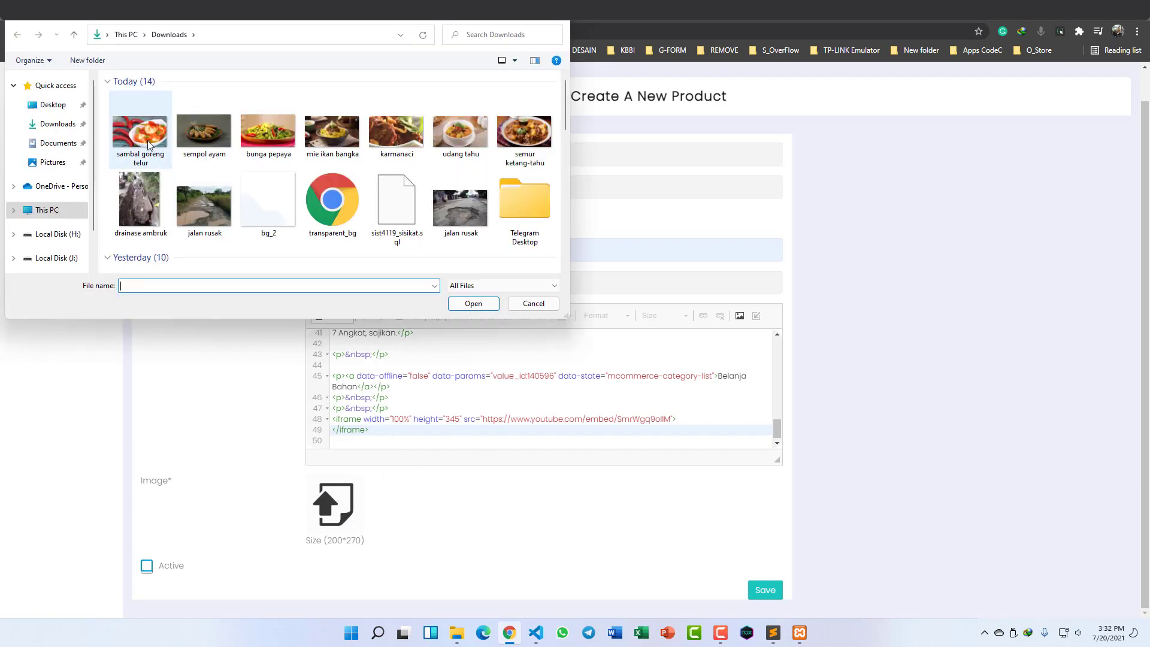
double_click(200, 144)
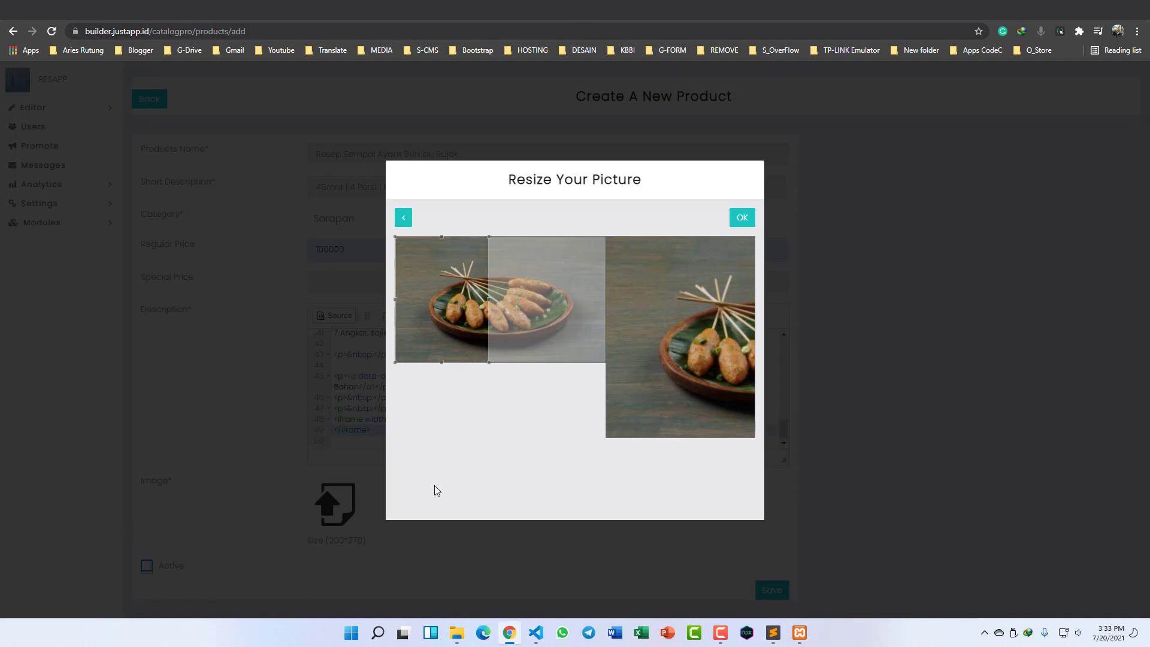
drag(468, 300, 509, 302)
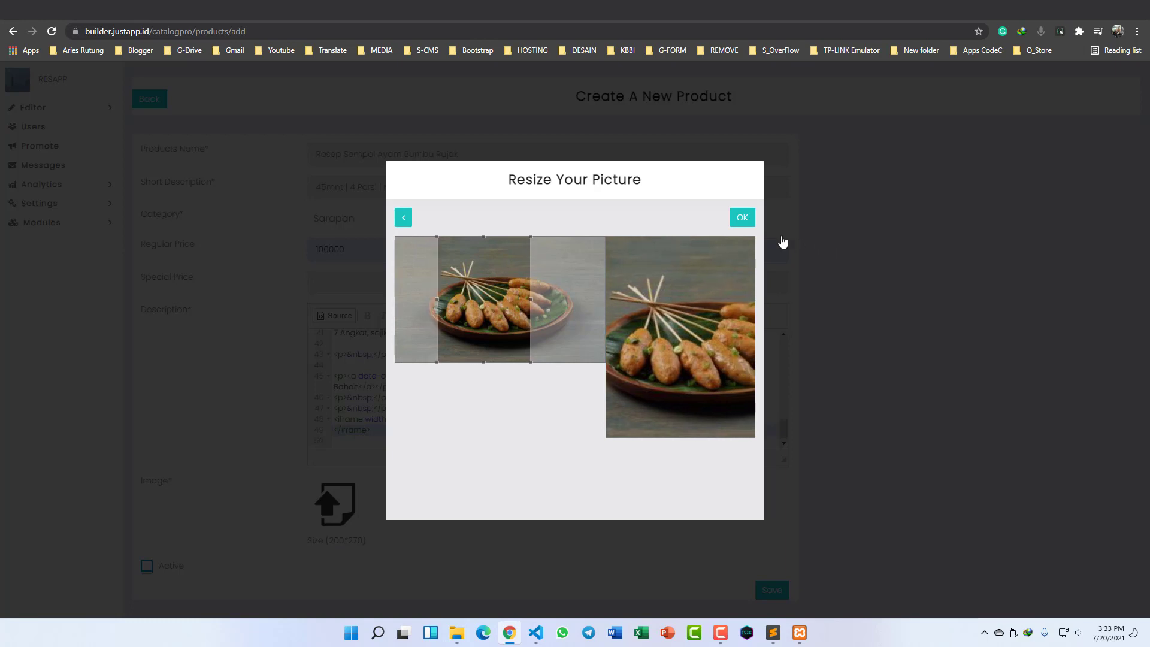
click(742, 217)
Step: Mark the Sempol Ayam product as active and save it
drag(324, 465, 369, 469)
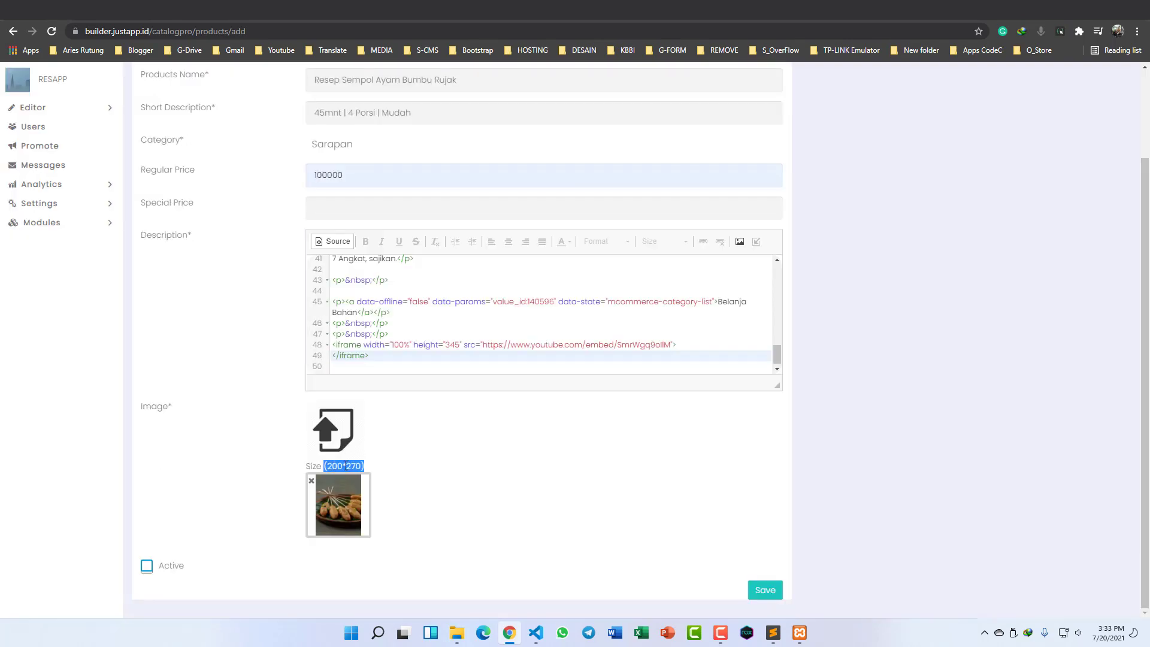
click(146, 568)
click(765, 590)
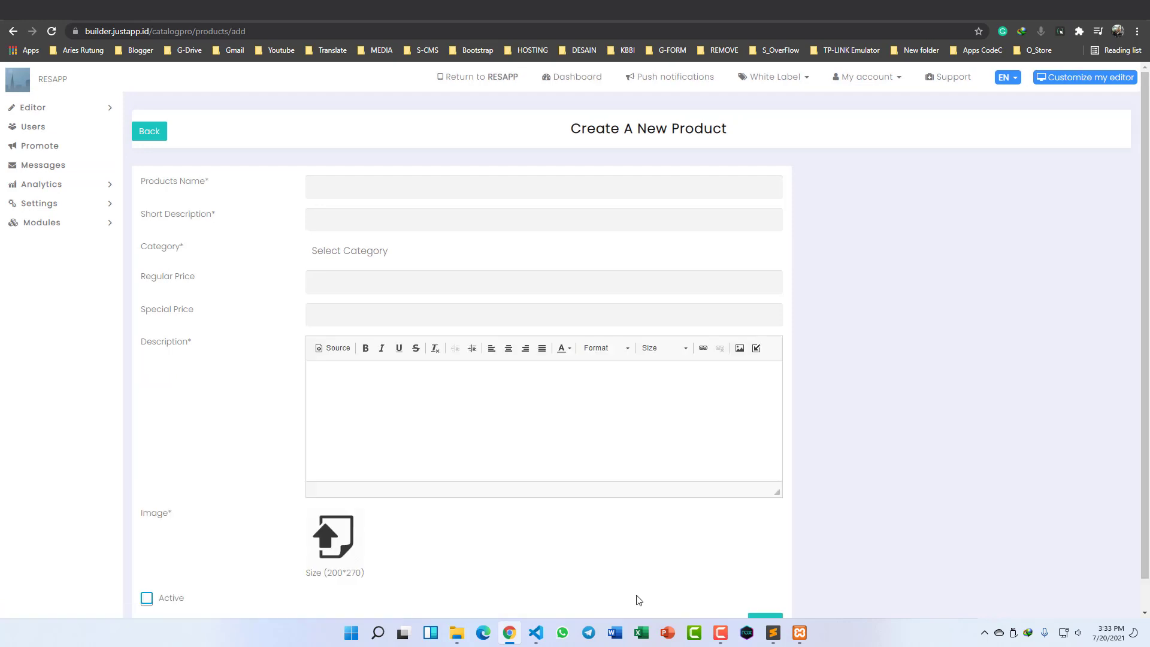
Step: In the Sublime Text notes, delete the "Link Belanja Bahan" and "Video Panduan" block with the surplus blank lines above "Resep Sambal Goreng Telur"
click(773, 633)
drag(279, 324, 287, 324)
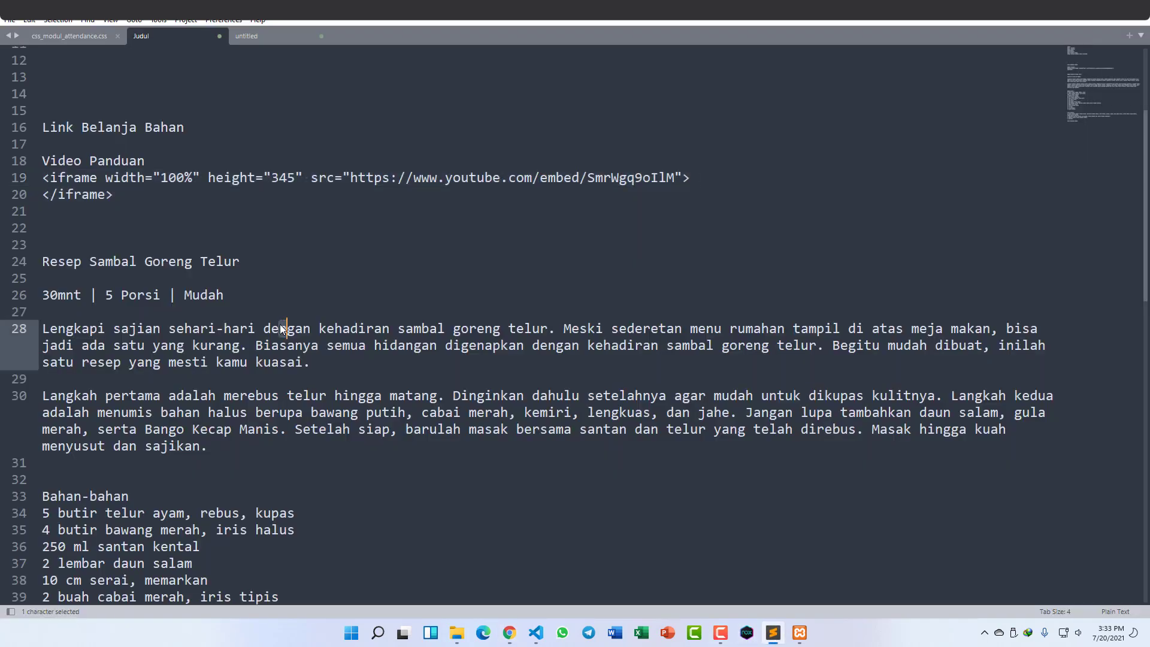
scroll(198, 203, down, 1)
drag(72, 162, 22, 76)
scroll(112, 164, up, 3)
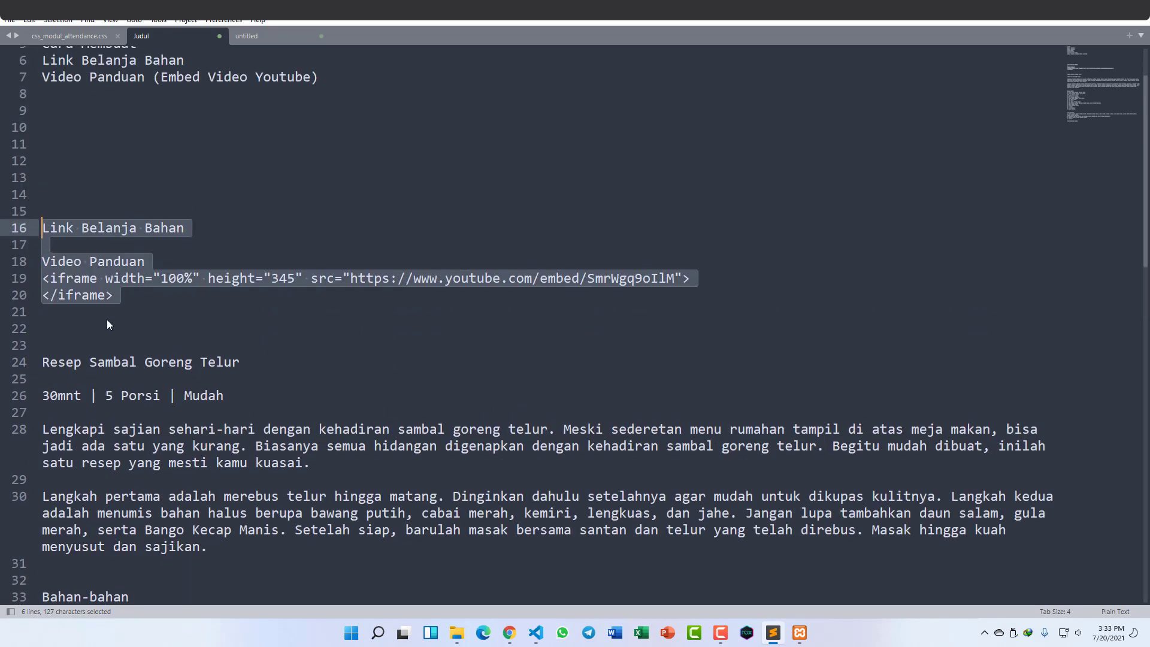
drag(111, 299, 33, 211)
key(Delete)
key(Delete)
key(Delete)
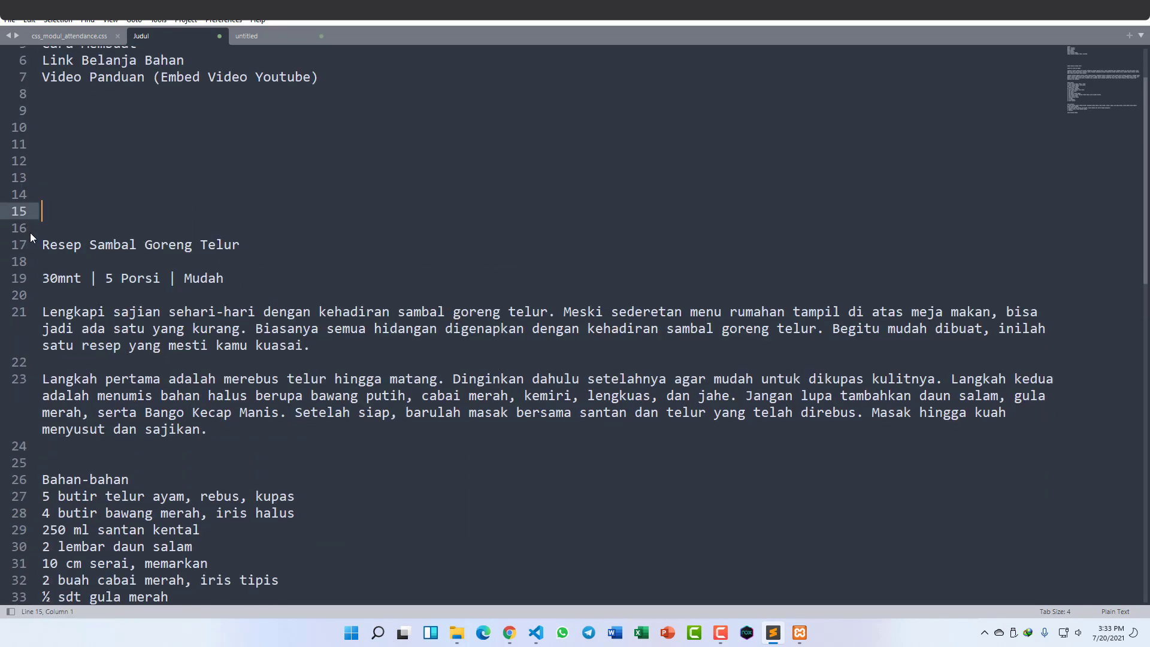
key(Delete)
Step: Move the title "Resep Sambal Goreng Telur" from the notes into the new product's name in Chrome
drag(274, 237, 42, 233)
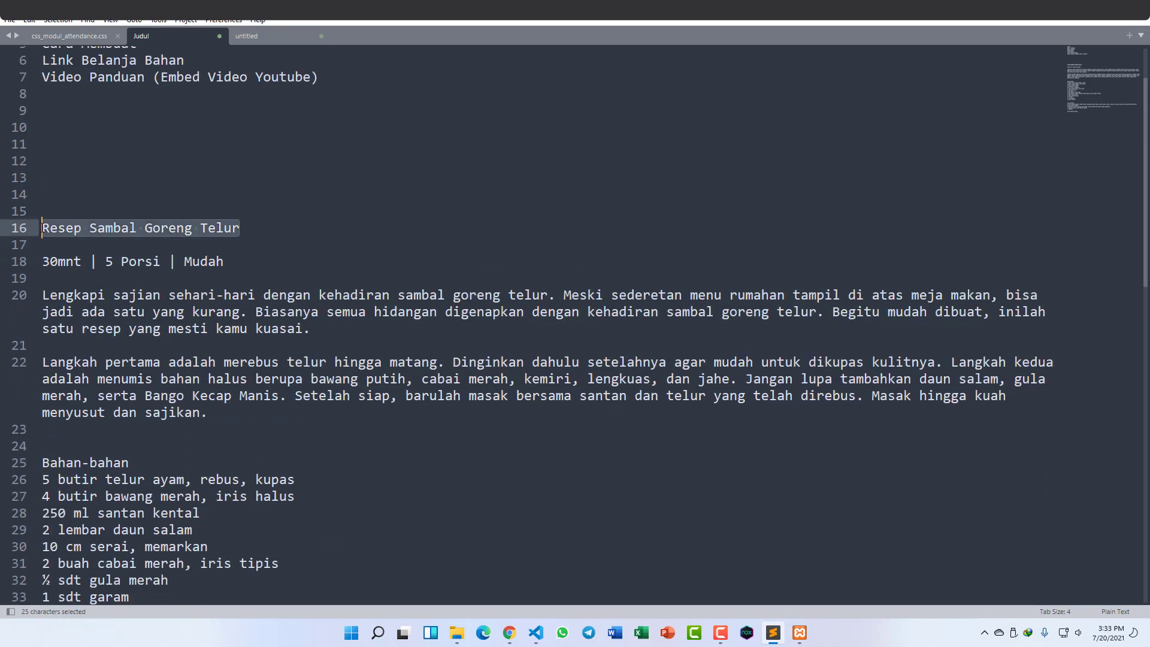
key(ctrl+x)
click(510, 632)
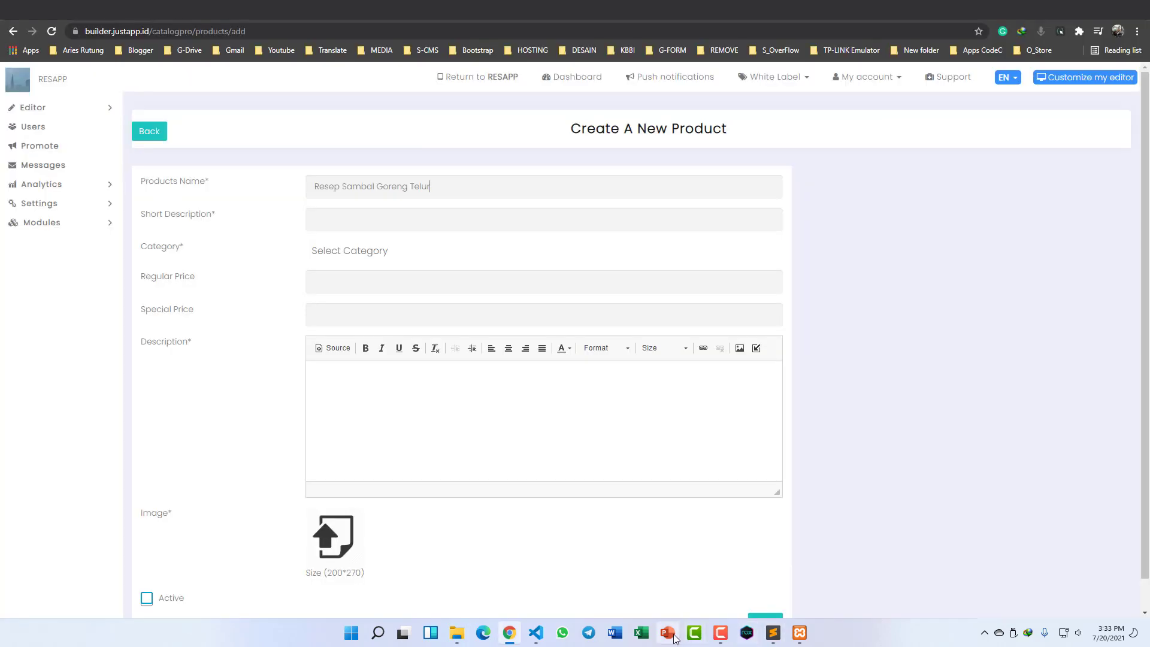
Step: Move the line "30mnt | 5 Porsi | Mudah" from the Sublime Text notes into the product's short description in Chrome
click(773, 633)
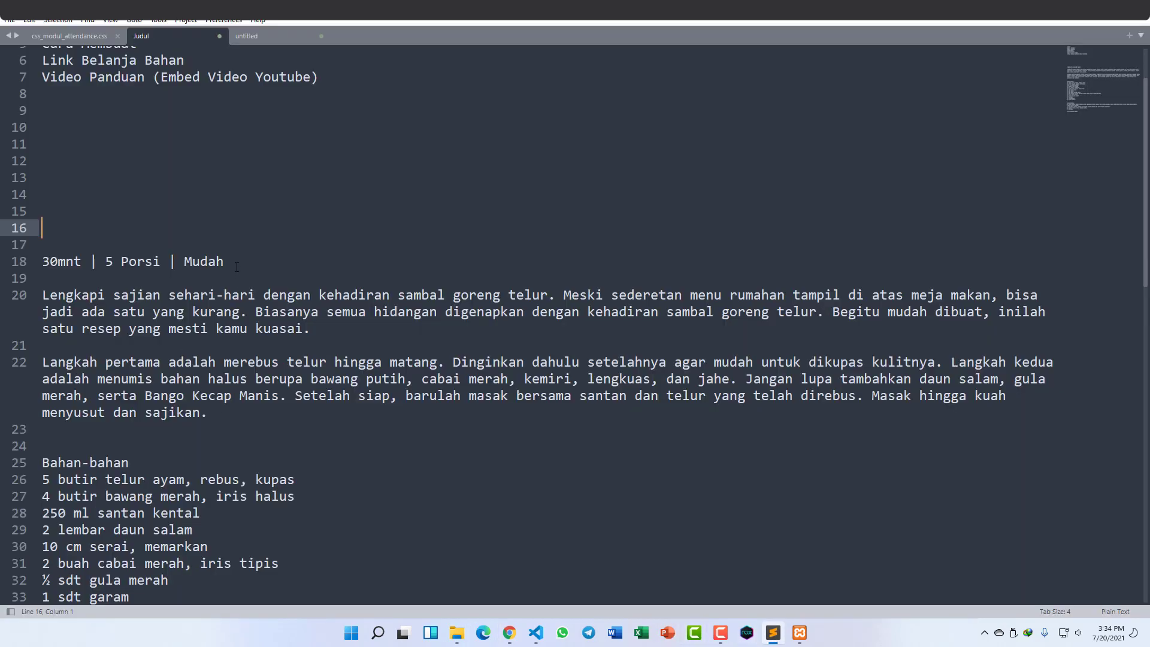
drag(237, 267, 42, 264)
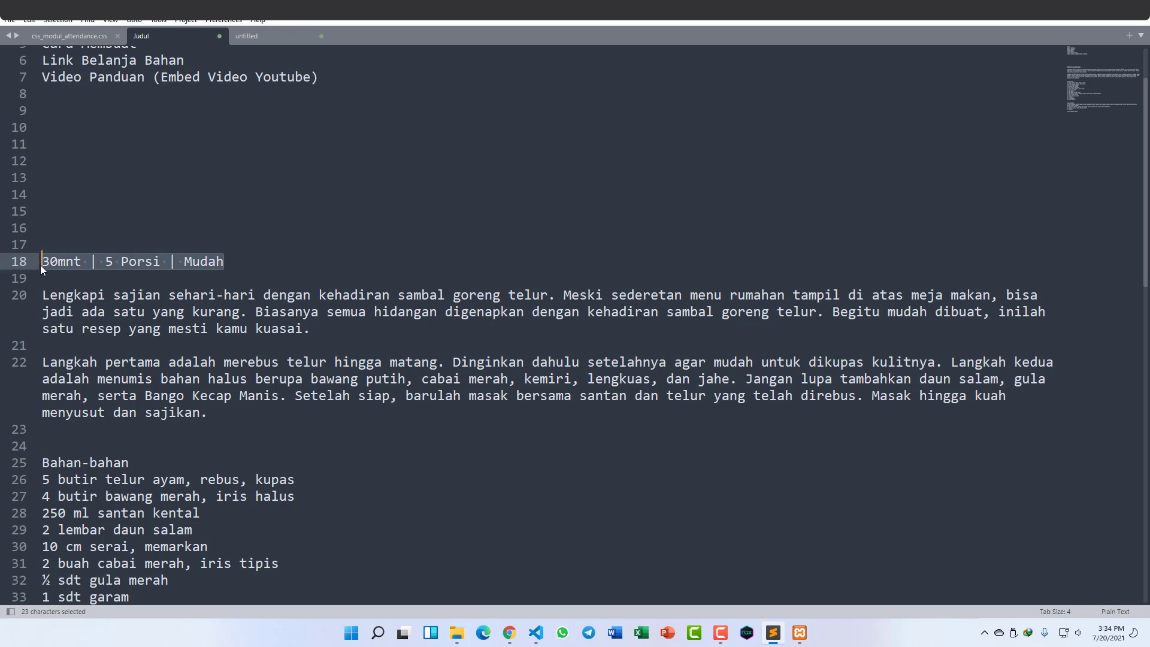
key(ctrl+x)
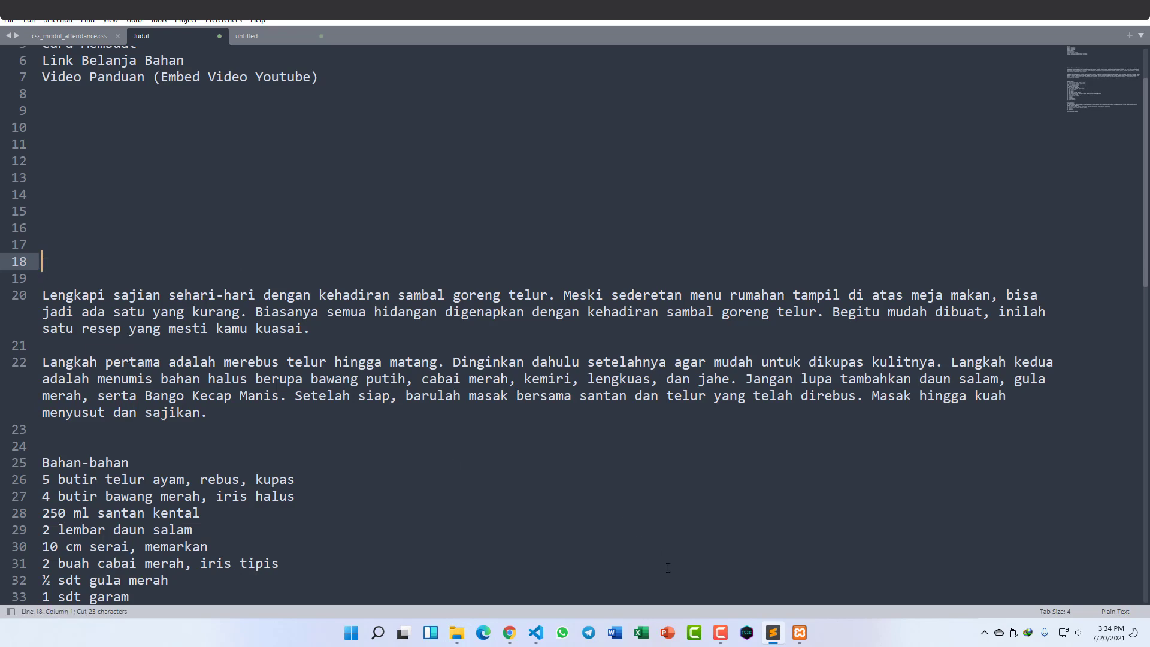
key(alt+Tab)
click(415, 223)
key(ctrl+v)
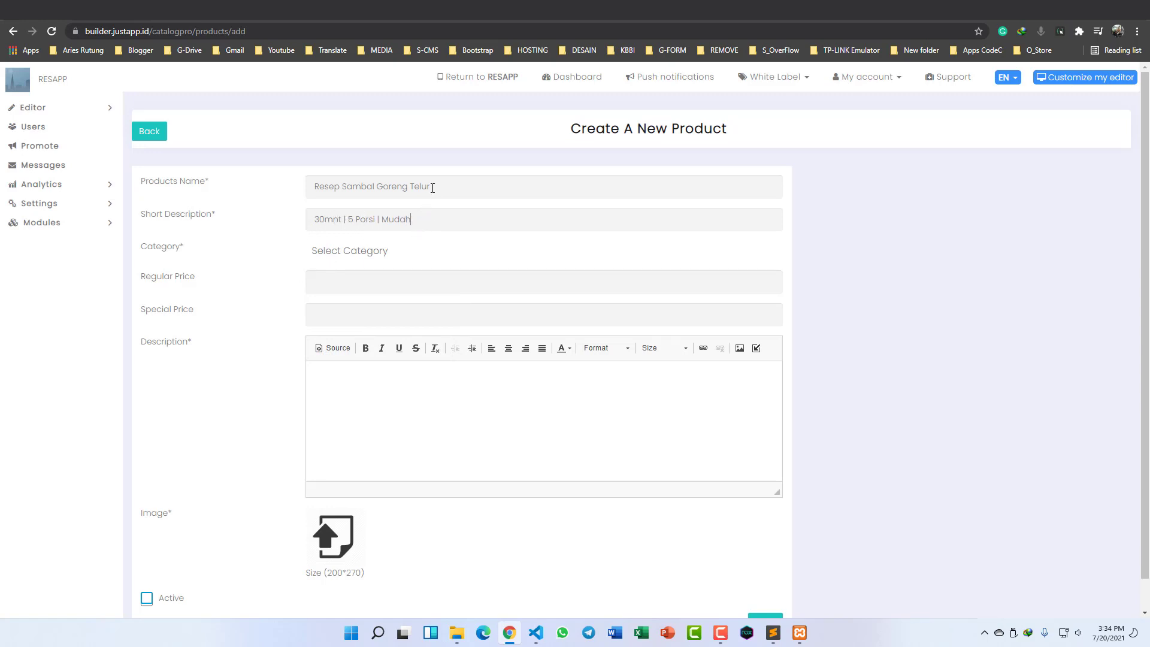
drag(382, 220, 419, 219)
click(422, 219)
Step: Set the product's category to Sarapan and its regular price to 100000
click(336, 250)
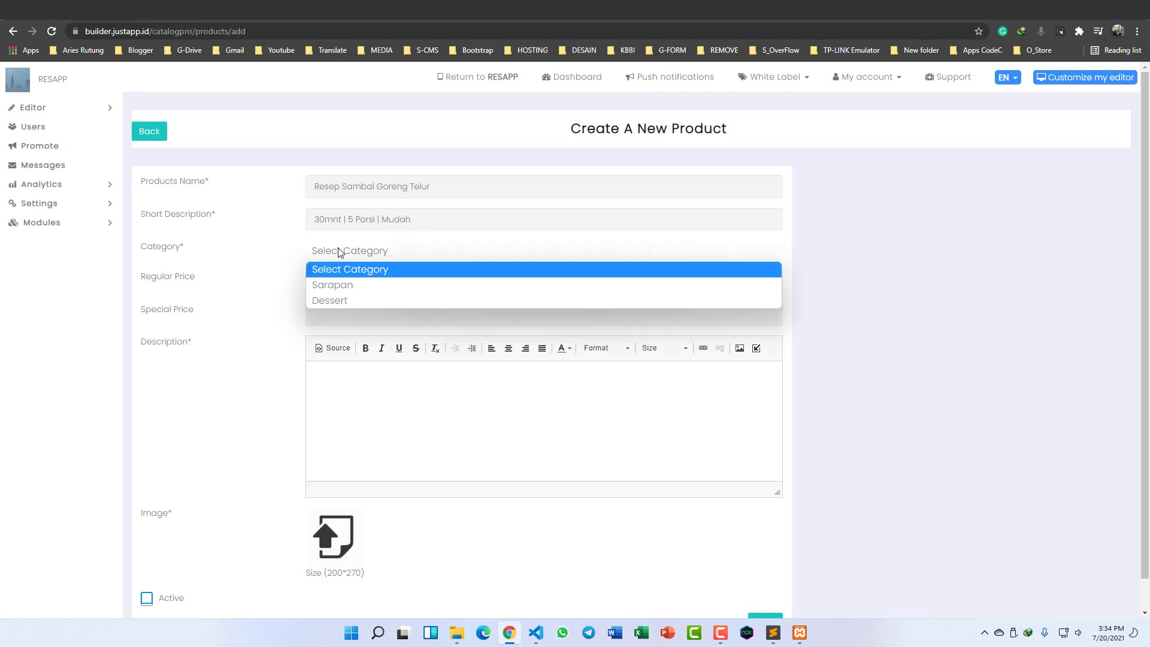
click(362, 278)
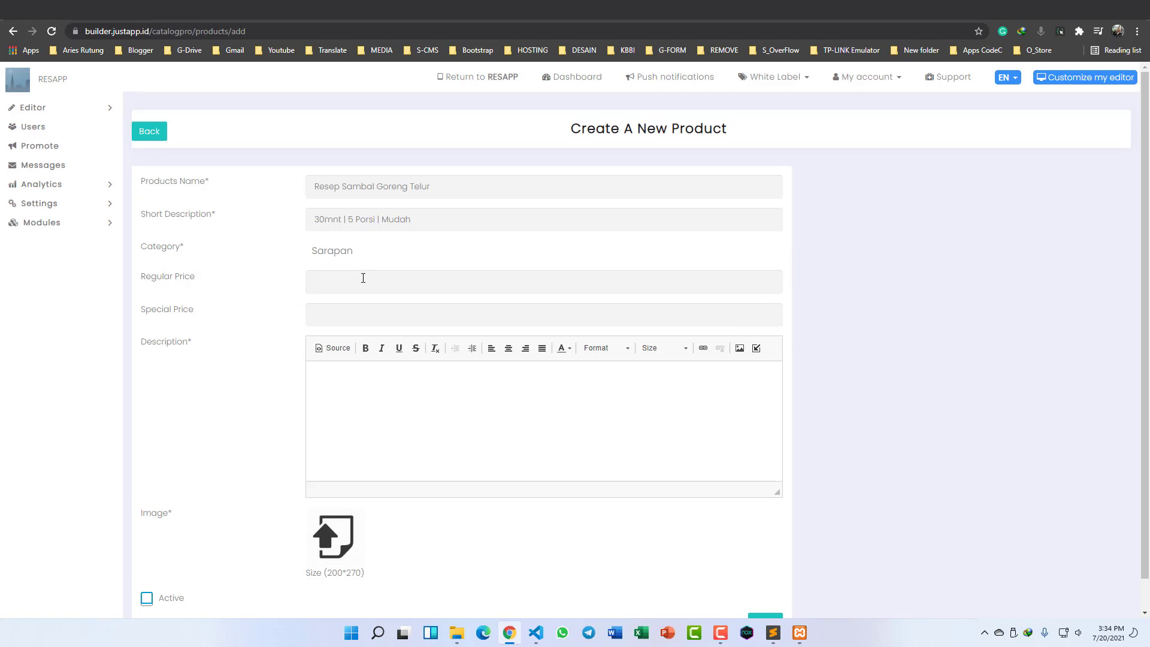
click(363, 277)
click(353, 308)
Step: Move the recipe's introduction, ingredients and cooking steps from the Sublime Text notes into the product description in Chrome
click(352, 387)
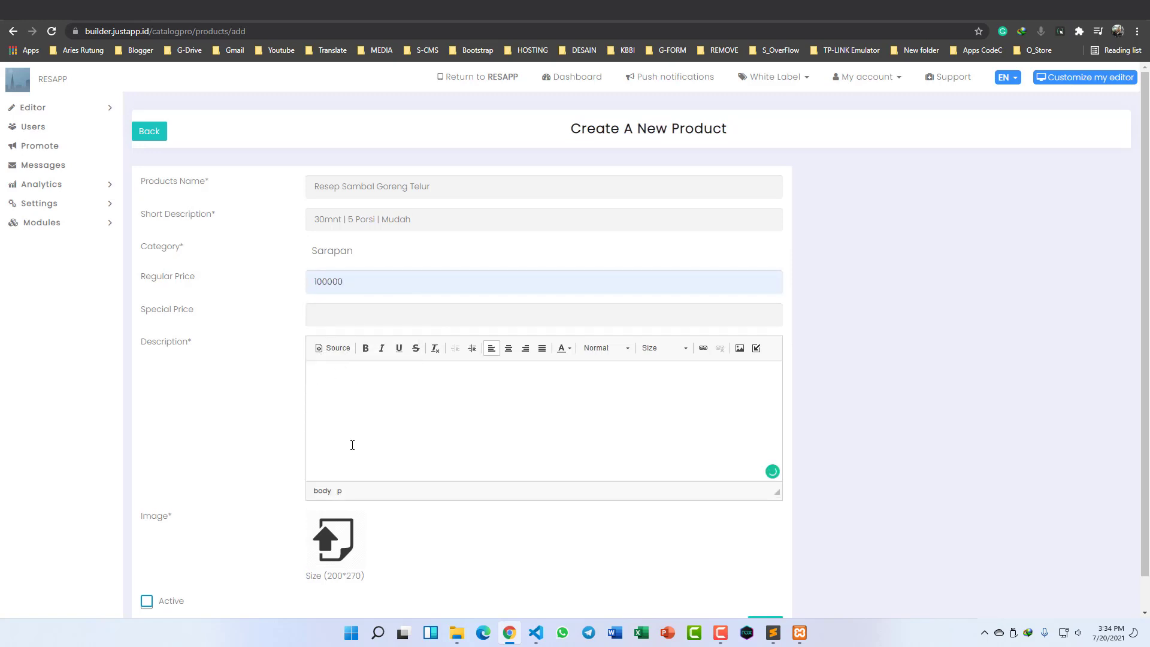
click(773, 633)
scroll(356, 476, down, 8)
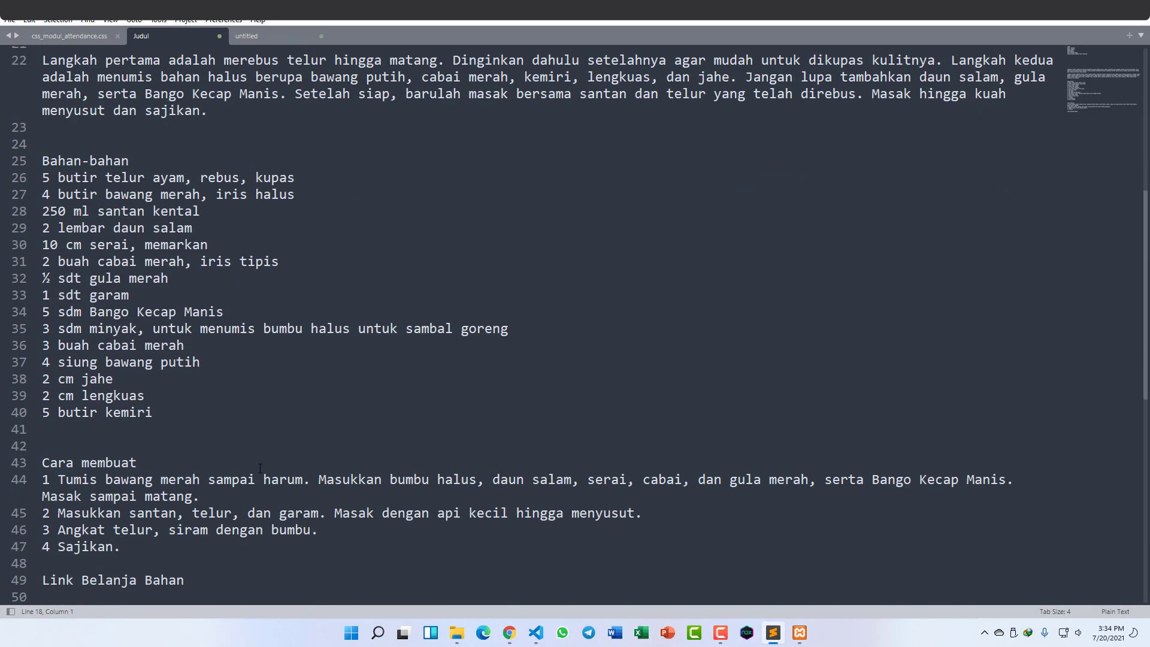
click(120, 395)
drag(120, 395, 42, 48)
key(ctrl+x)
scroll(359, 299, down, 2)
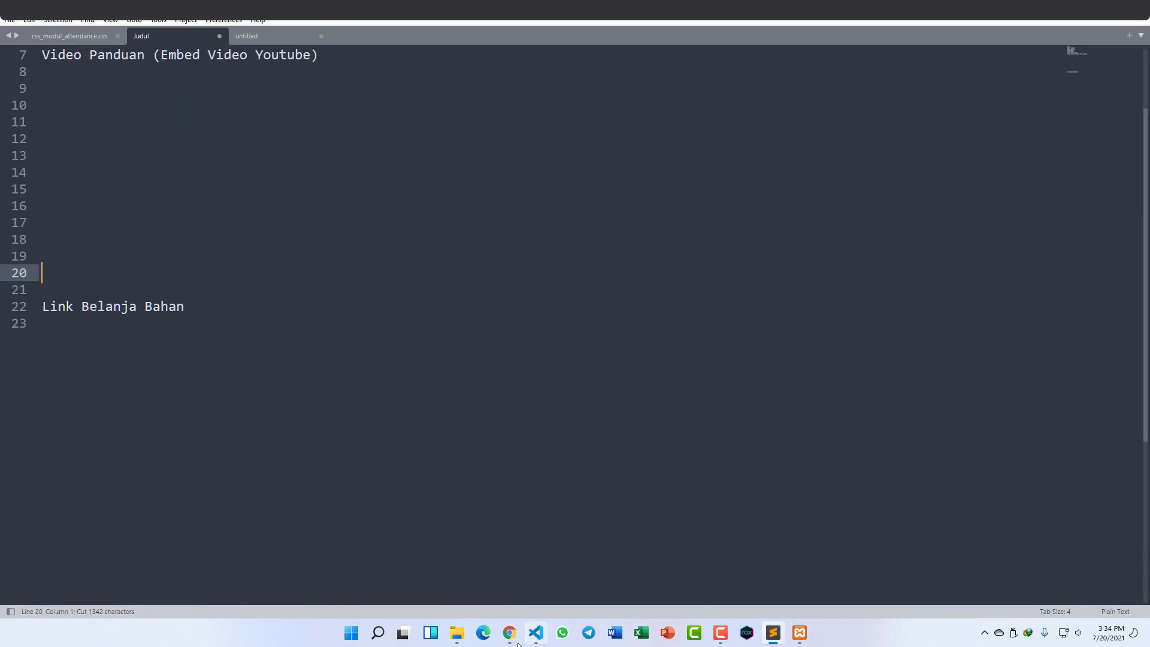
click(508, 634)
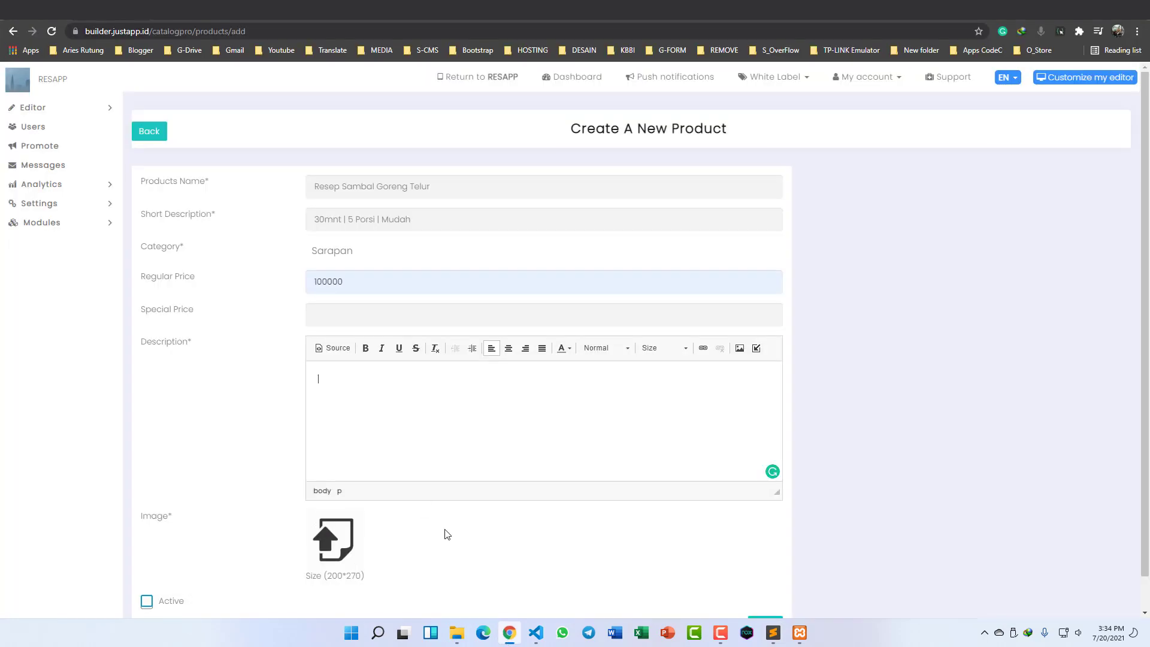
click(336, 389)
key(ctrl+v)
Step: Separate "Bahan-bahan" from the ingredients in the description and format it as bold Heading 2 with font size 16
click(381, 444)
key(Return)
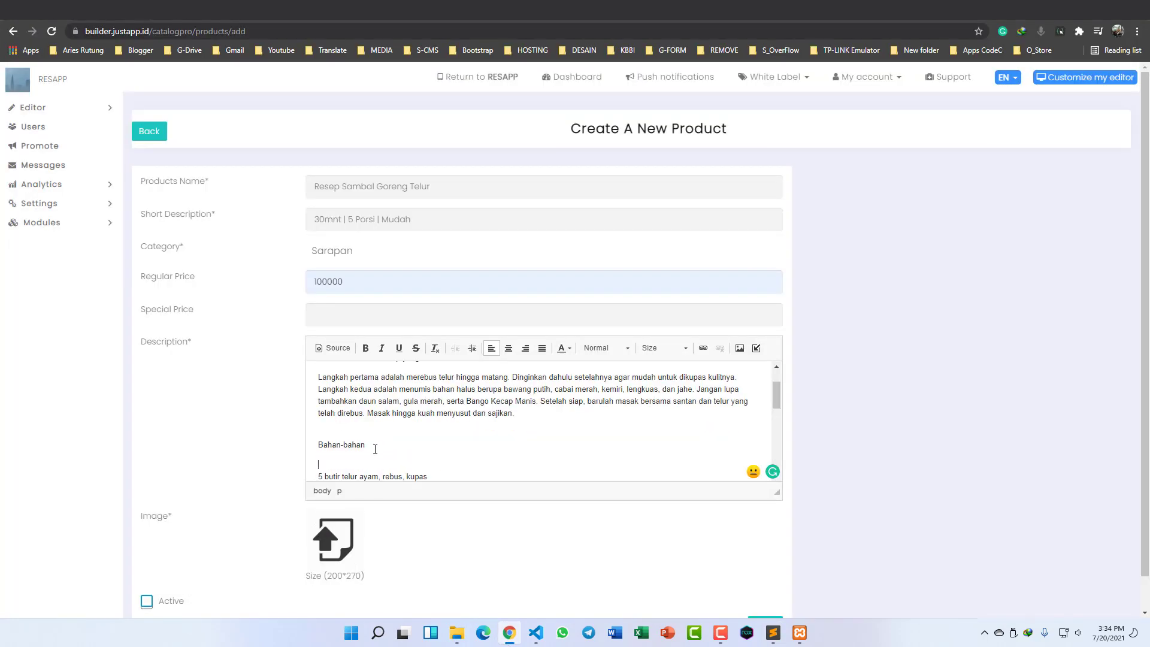
drag(366, 444, 302, 433)
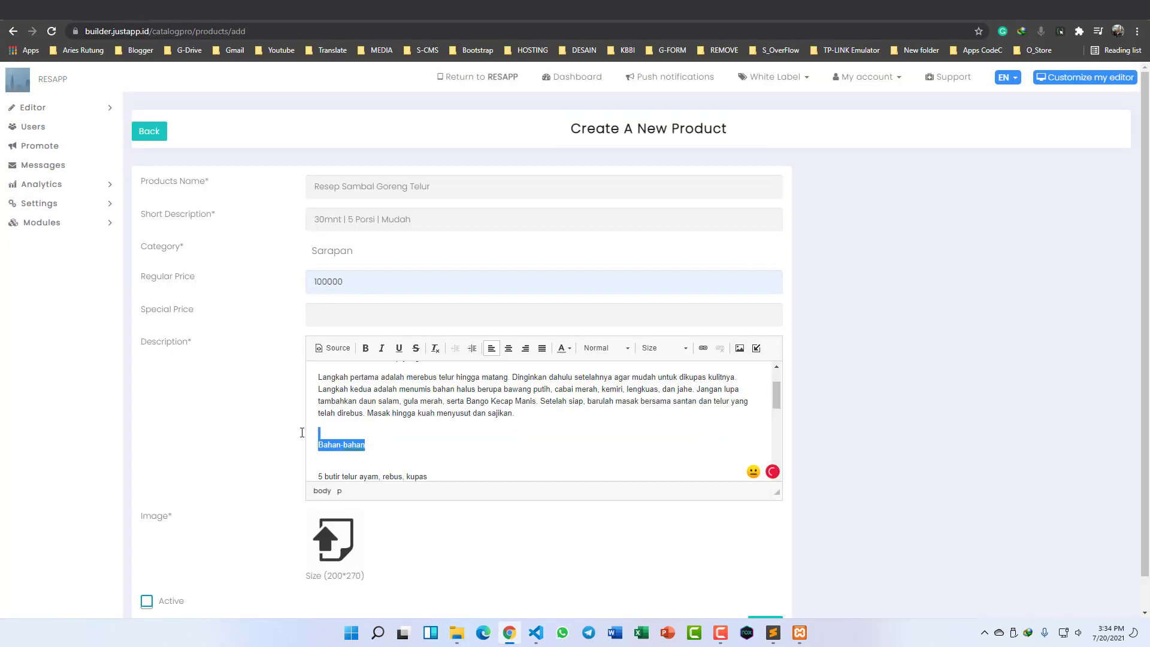
click(365, 348)
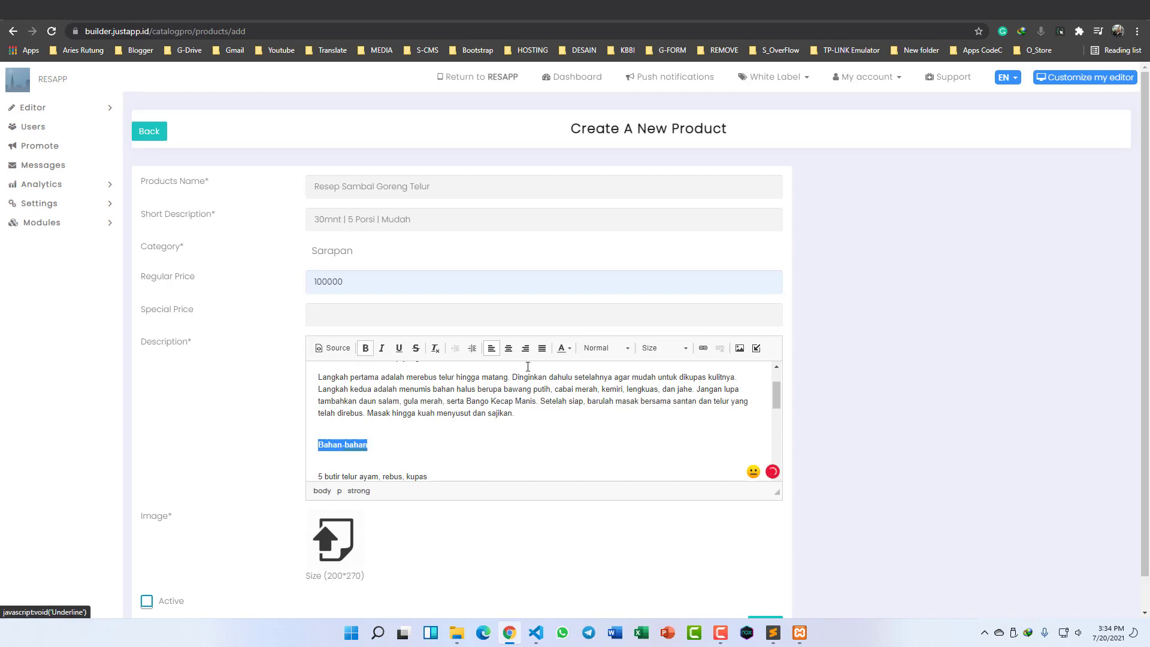
click(623, 350)
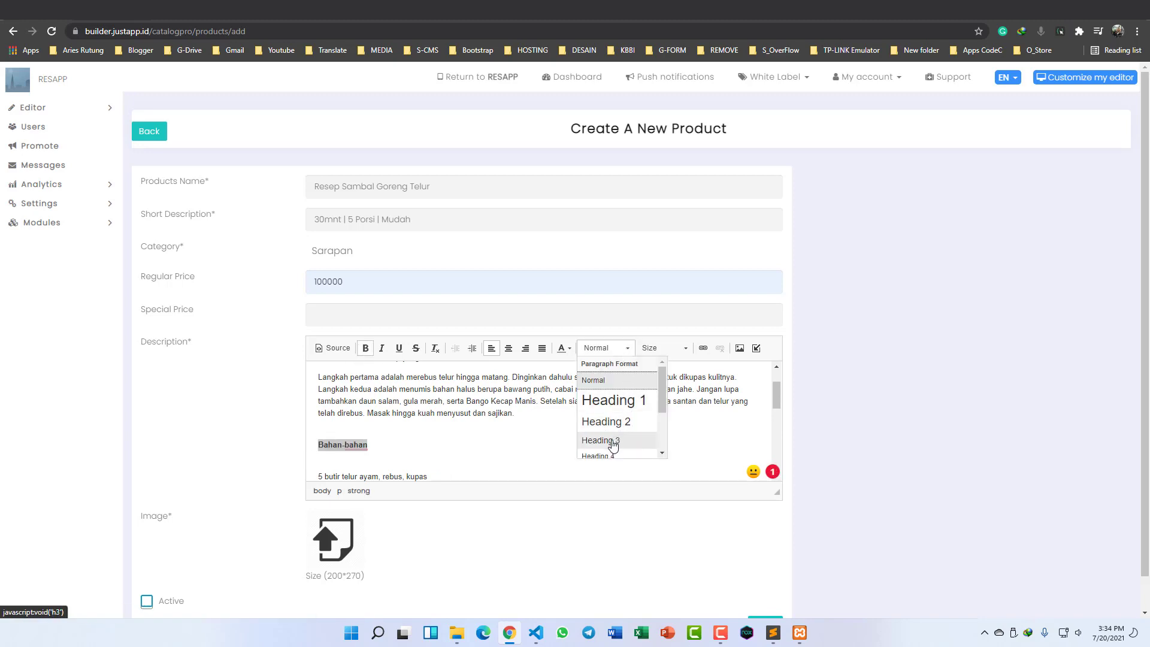
click(616, 421)
click(685, 347)
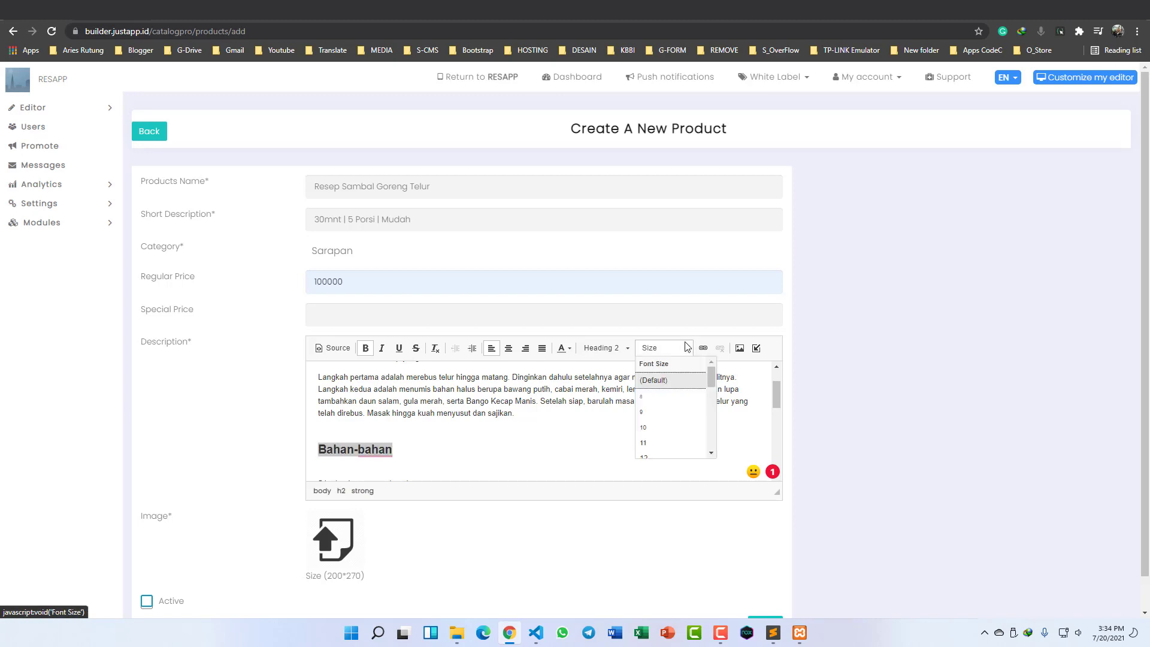
scroll(663, 444, down, 3)
click(653, 432)
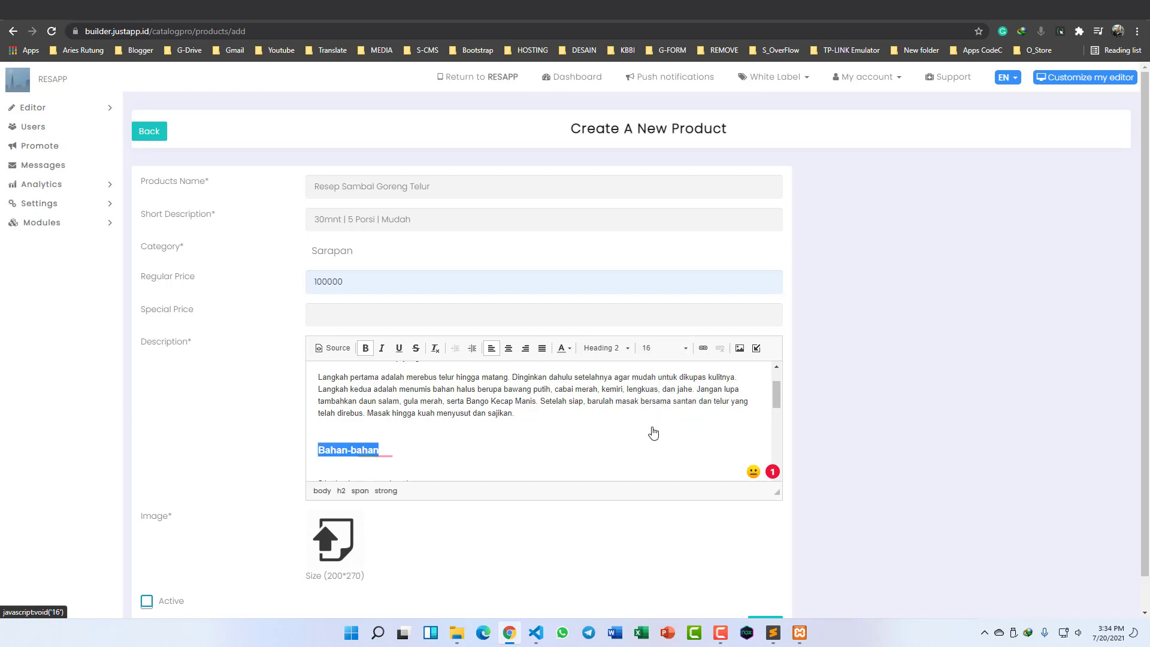
Step: Delete the empty line between the "Bahan-bahan" heading and the ingredient list
scroll(455, 419, down, 5)
scroll(411, 403, up, 3)
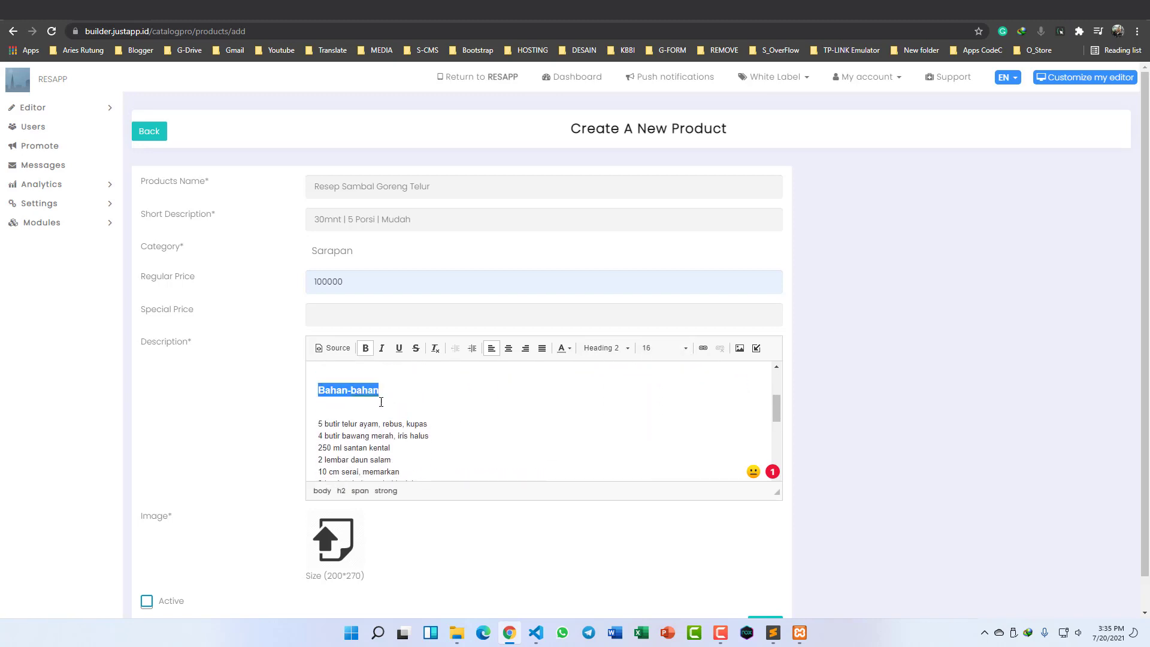
click(381, 402)
key(Delete)
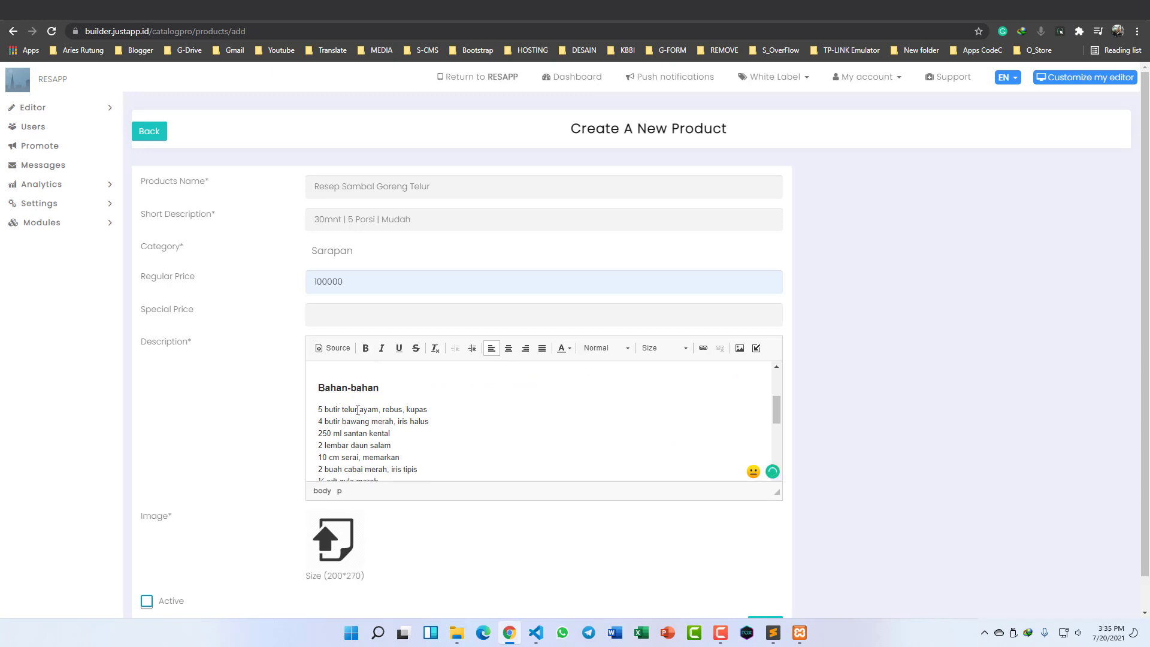
Step: Separate "Cara membuat" from the cooking steps and format it as bold Heading 2 with font size 16
scroll(358, 411, down, 4)
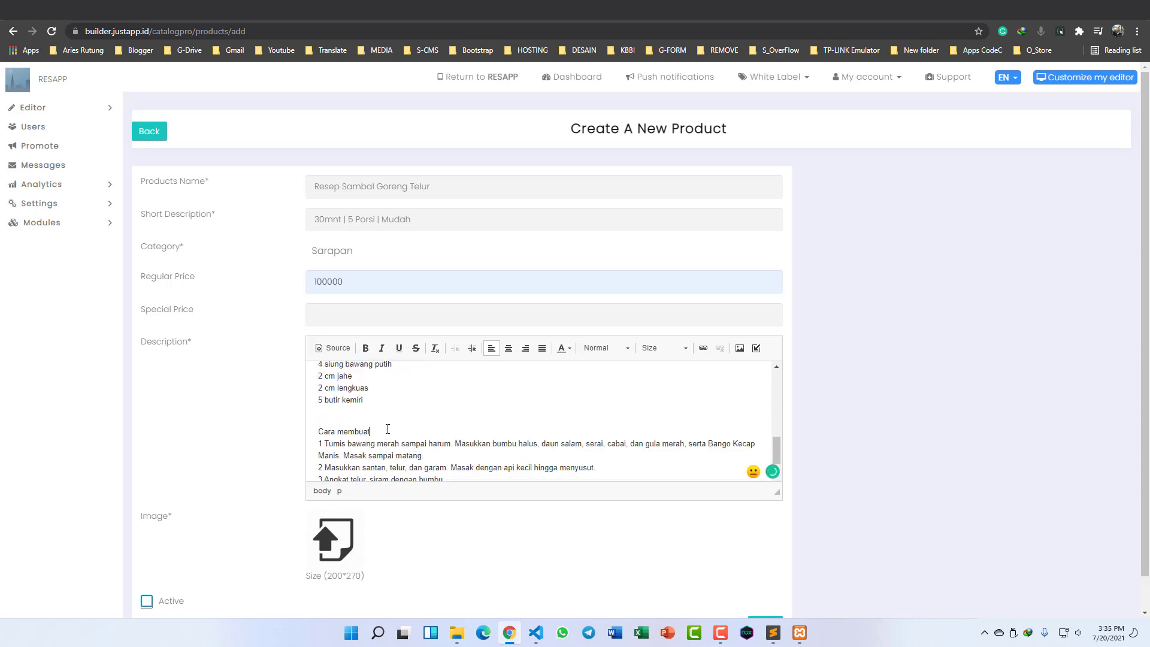
key(Return)
drag(373, 431, 317, 432)
click(615, 352)
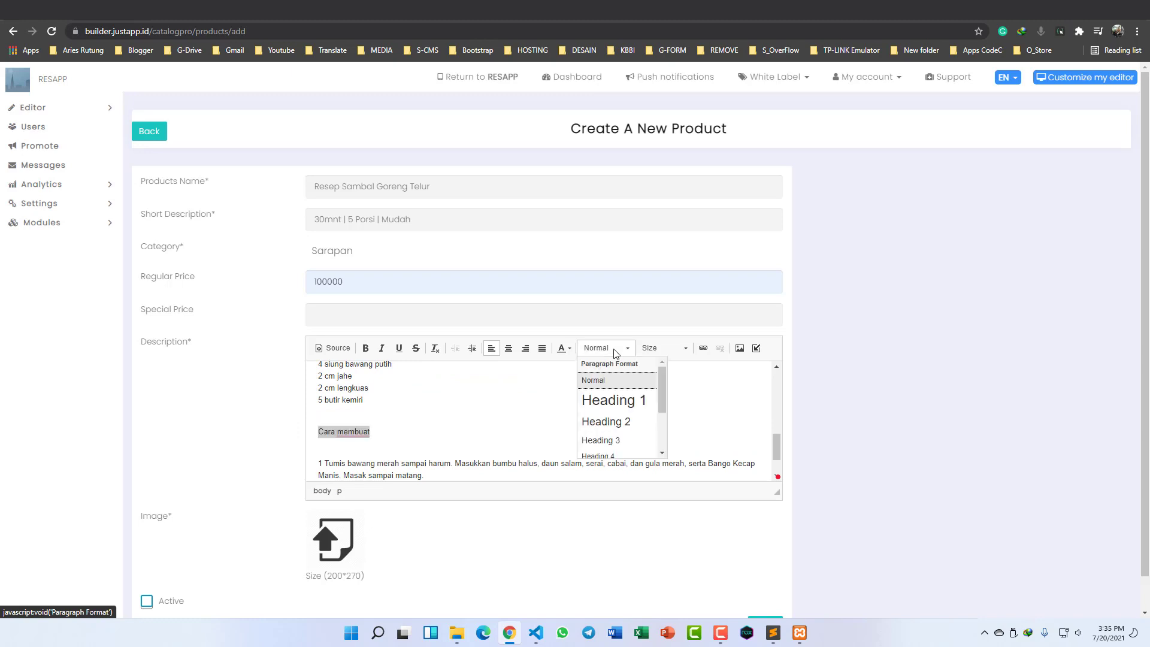
click(620, 421)
click(662, 349)
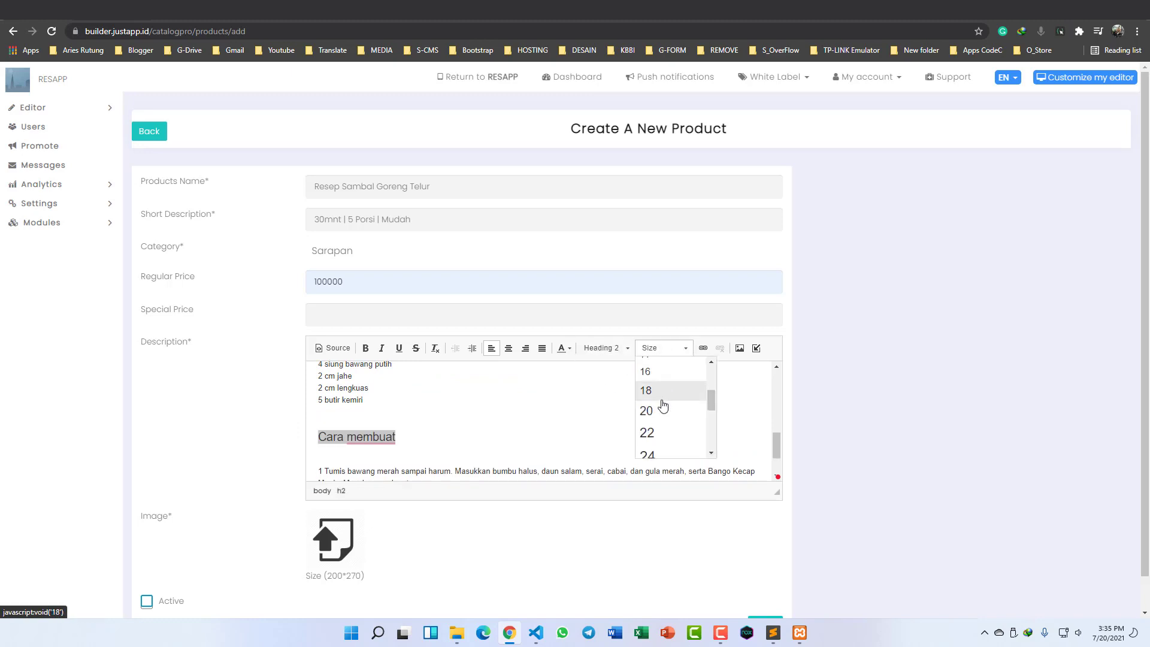
click(646, 371)
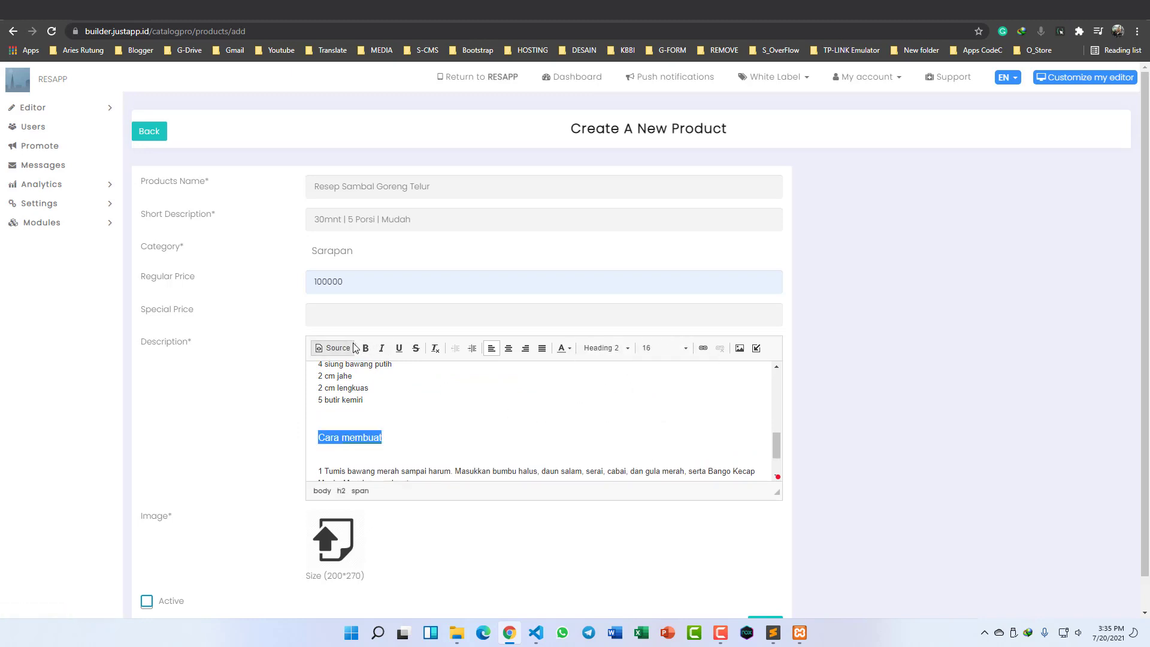
Step: Delete the empty line below the cooking steps' heading and correct its wording to "Cara Membuat"
click(368, 459)
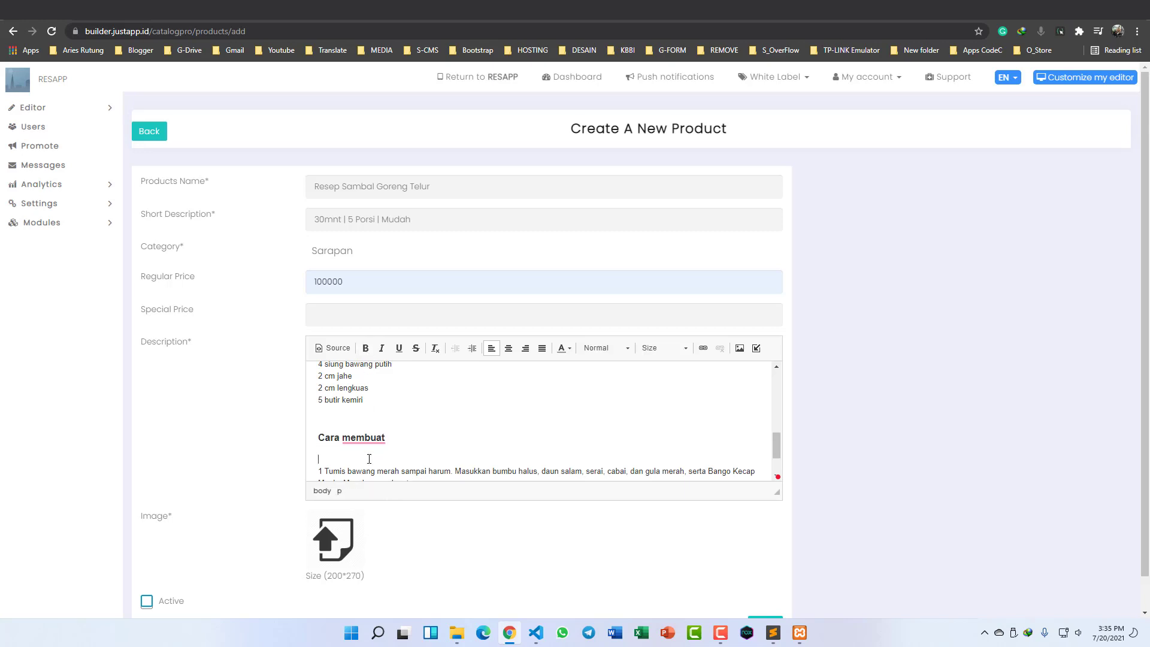
key(BackSpace)
click(347, 439)
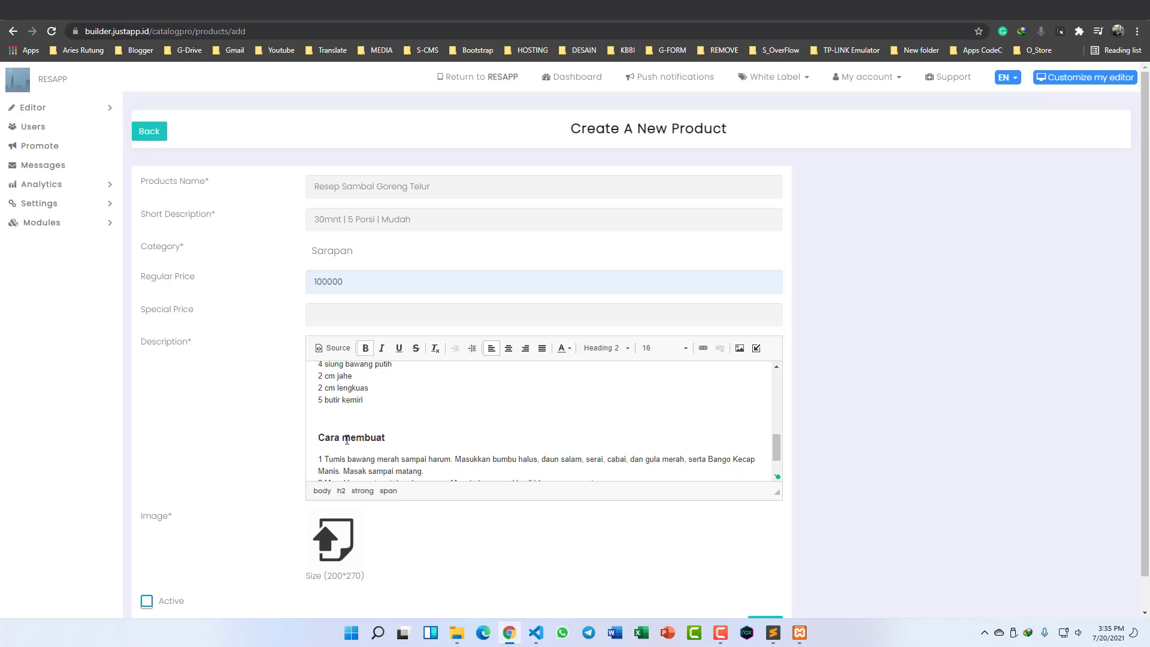
key(BackSpace)
text(M)
Step: Insert a feature link to Produk below the last cooking step, "4 Sajikan."
scroll(354, 441, down, 1)
click(379, 465)
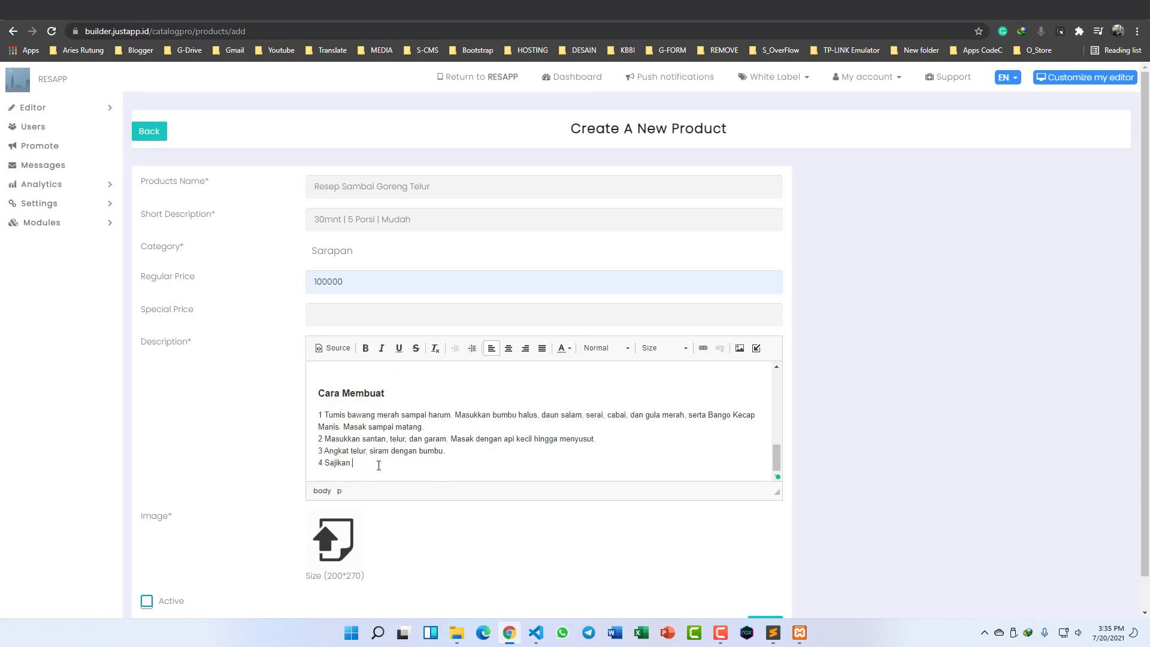
click(756, 349)
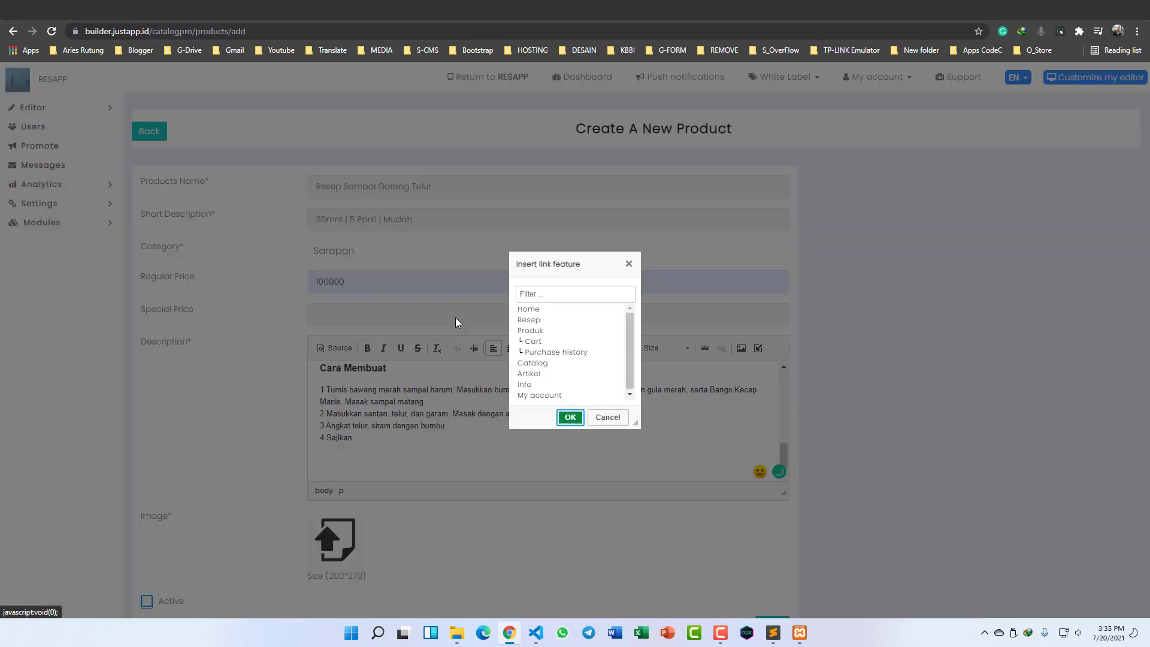
click(531, 331)
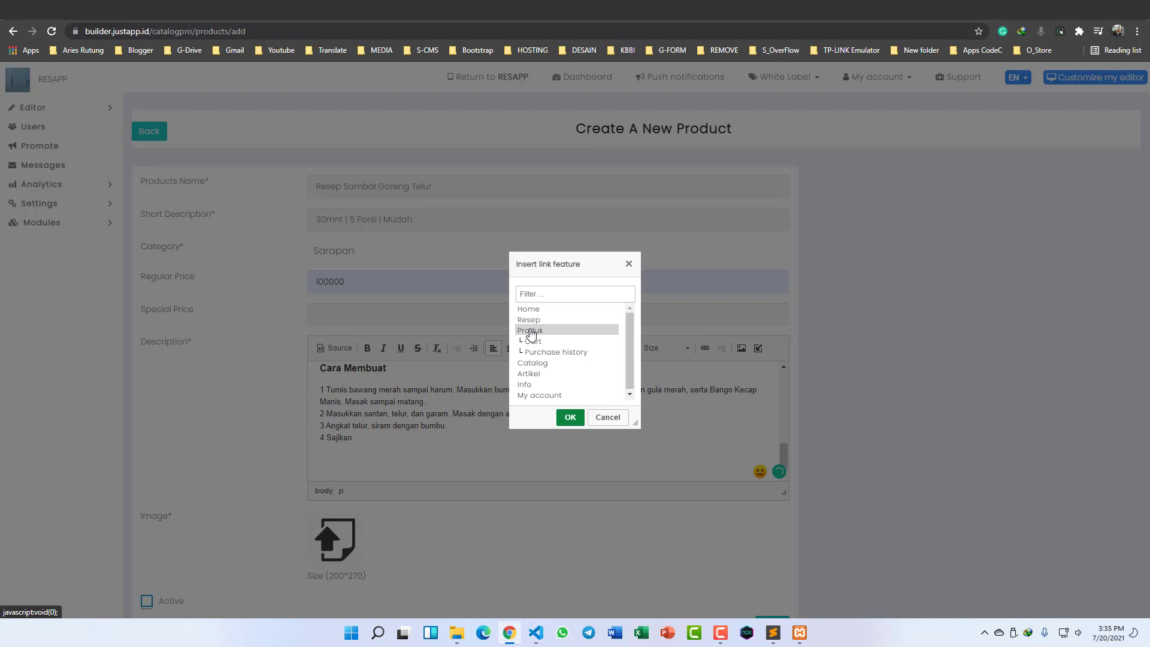
click(570, 417)
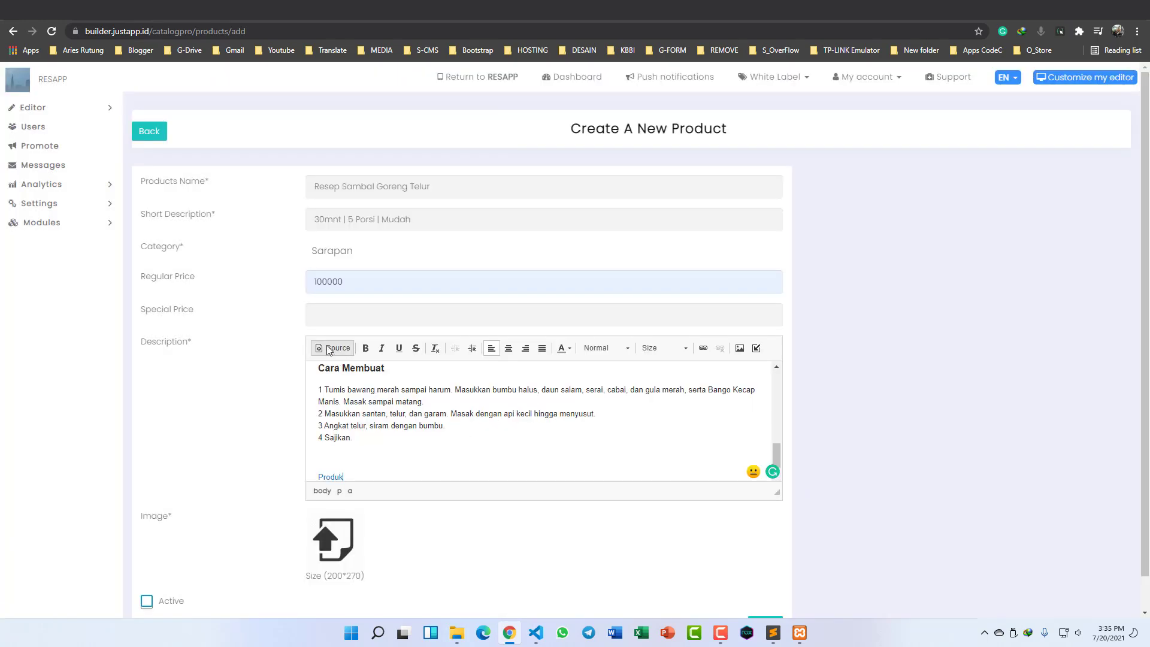
scroll(329, 472, down, 1)
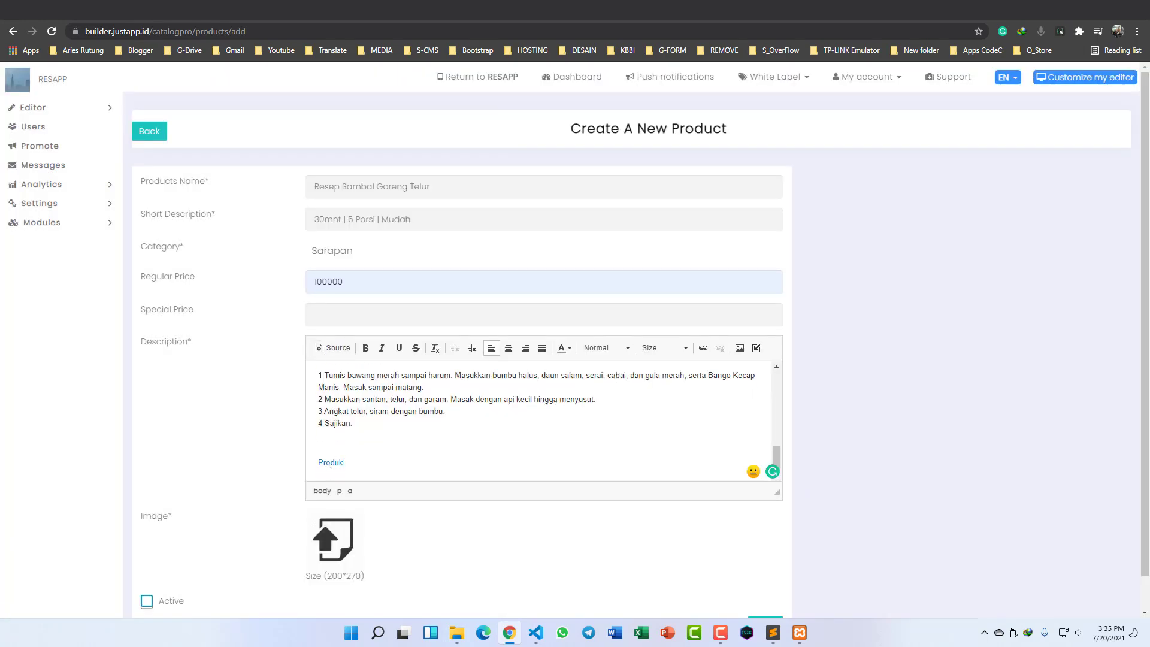
Step: In the description's HTML source, change the link text "Produk" to "Belanja Bahan"
click(336, 349)
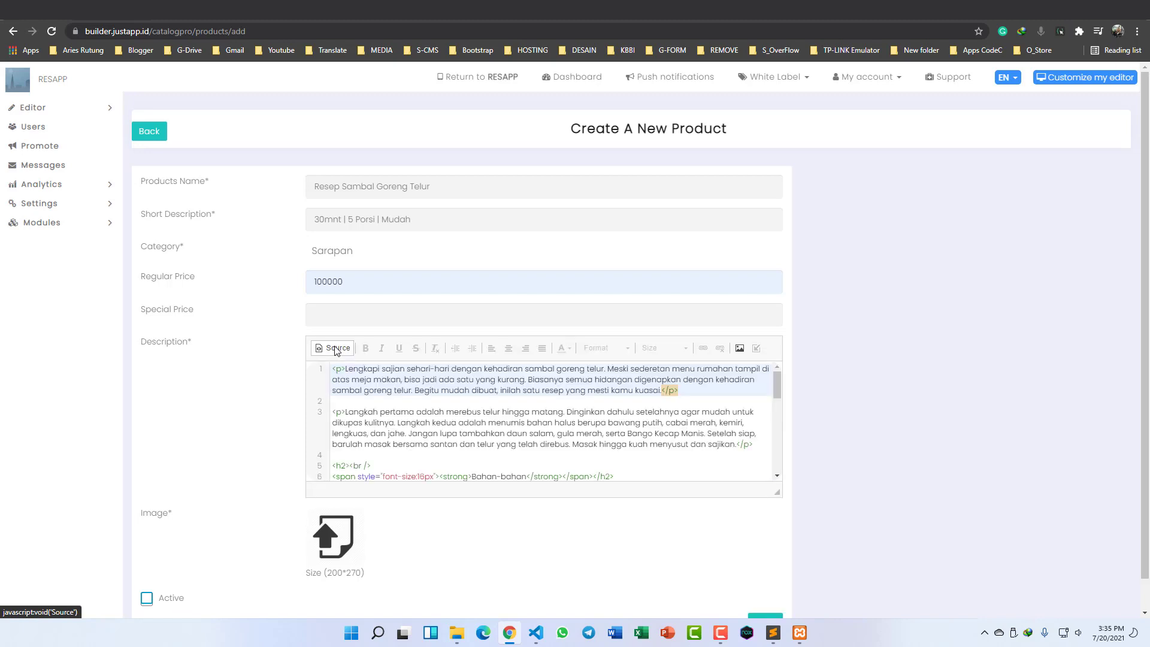
scroll(563, 449, down, 8)
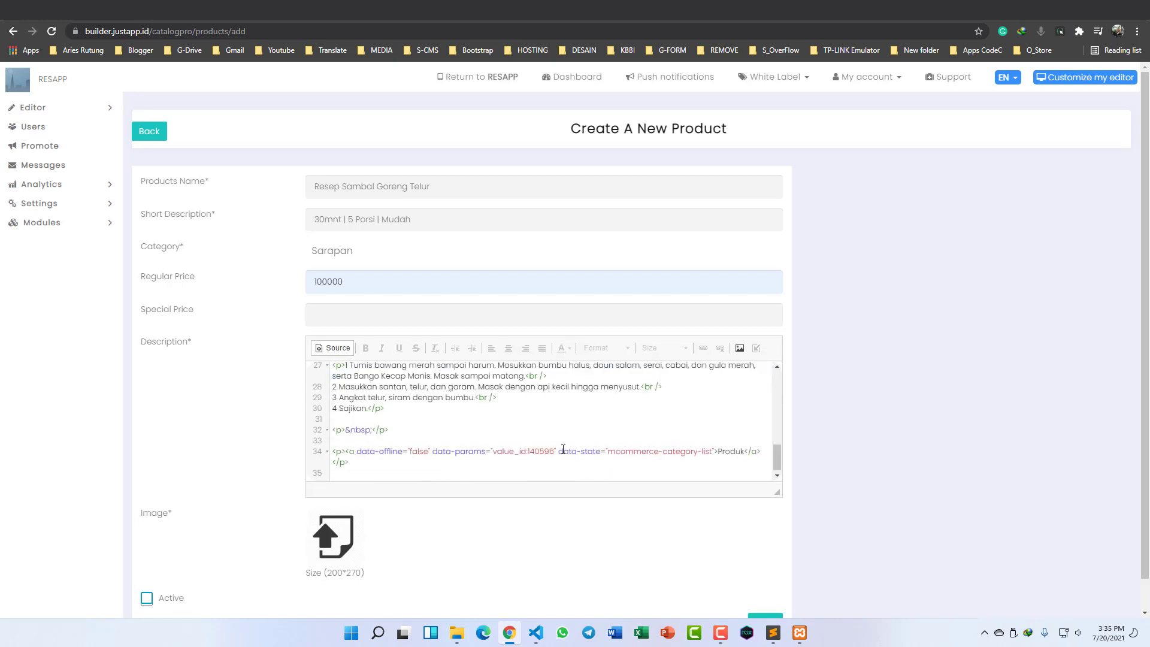
double_click(731, 448)
text(Belanja)
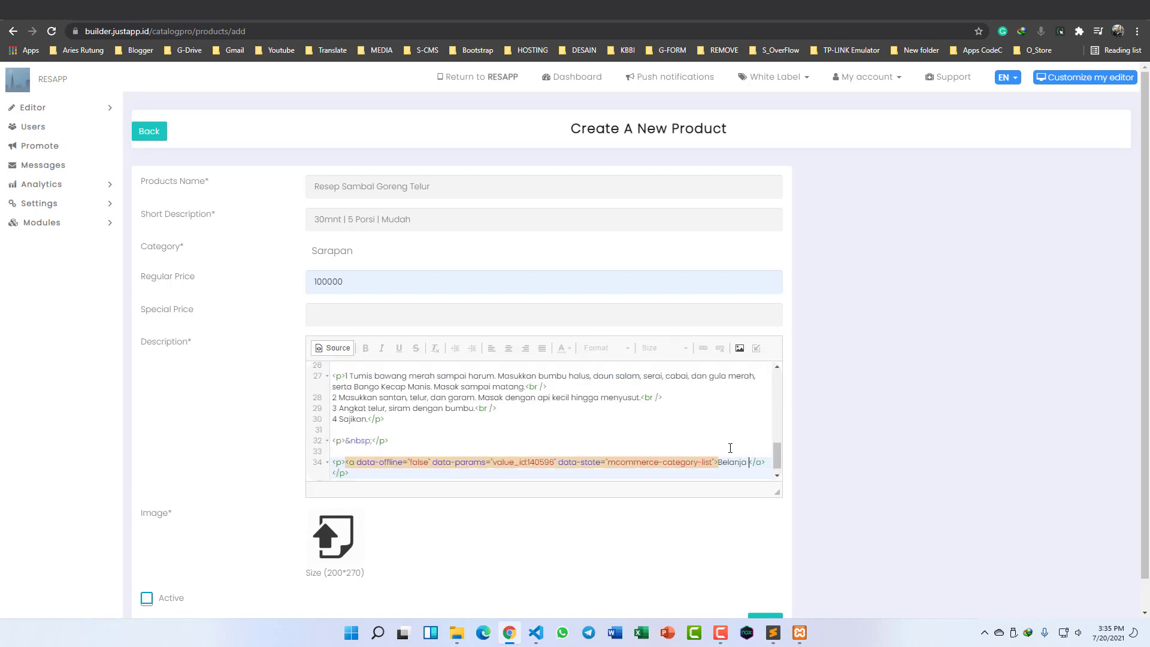
text( Bahan)
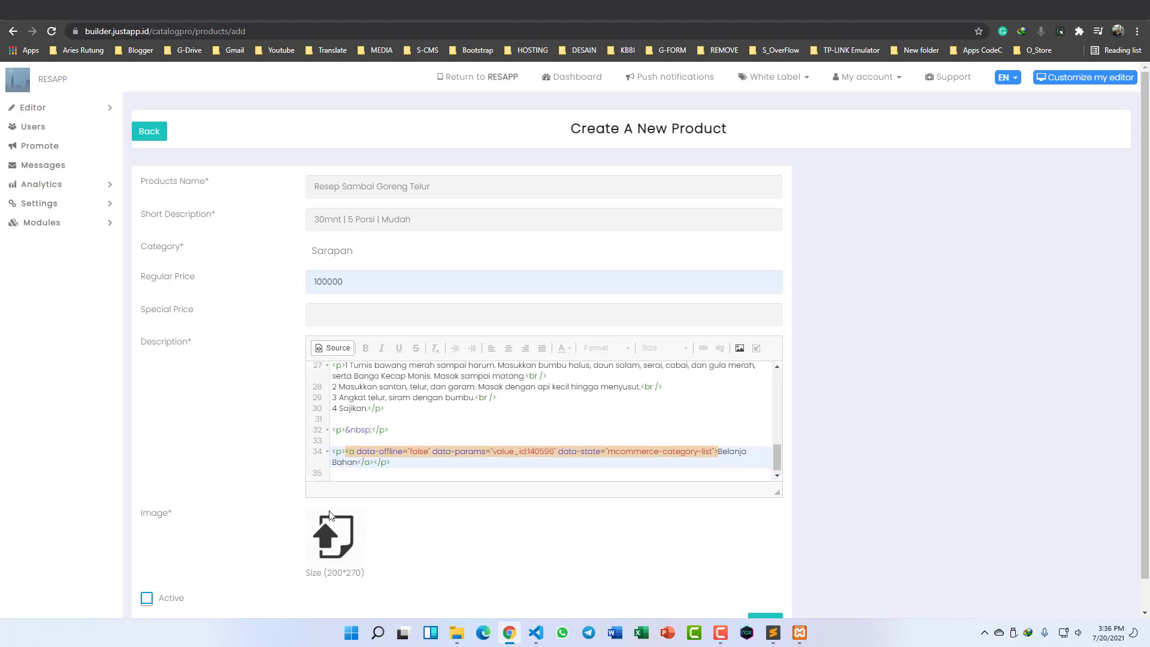
Step: Upload the sambal goreng telur photo from the Downloads folder as the product image and save the new product
click(339, 540)
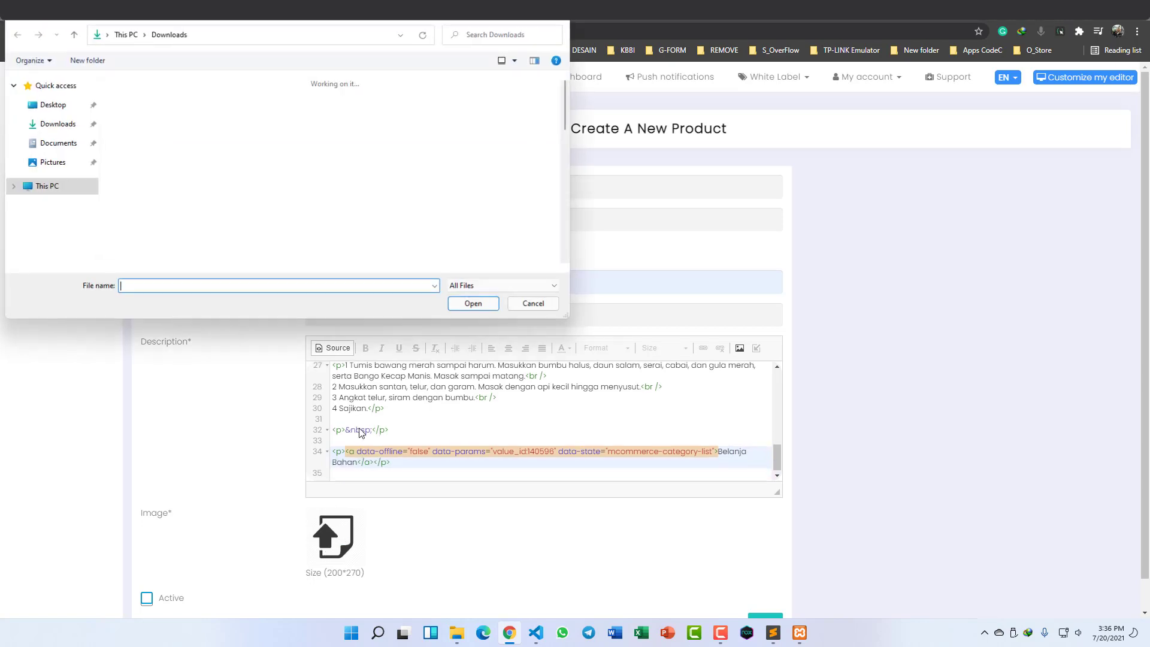
click(160, 135)
double_click(160, 134)
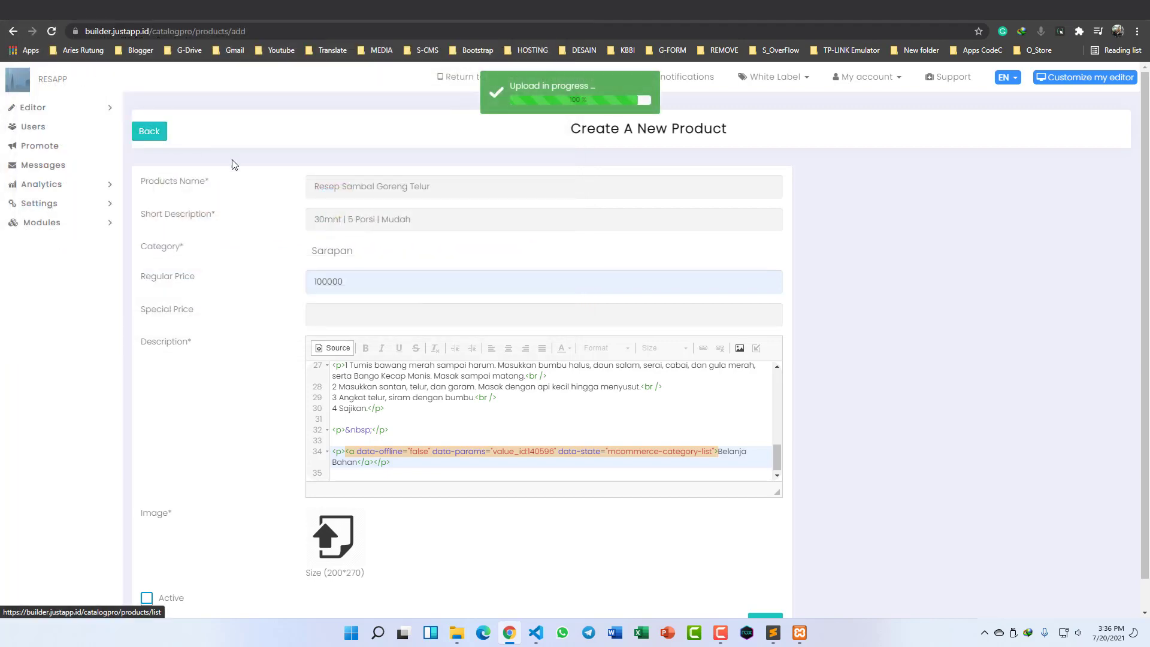
click(742, 217)
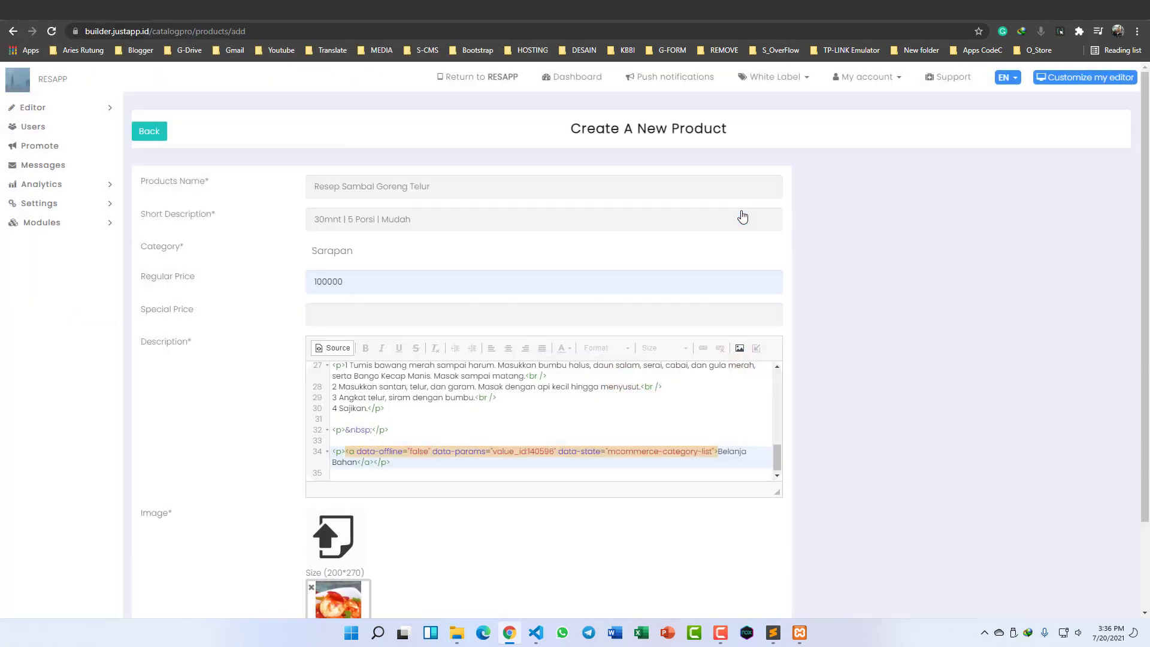
scroll(555, 381, down, 2)
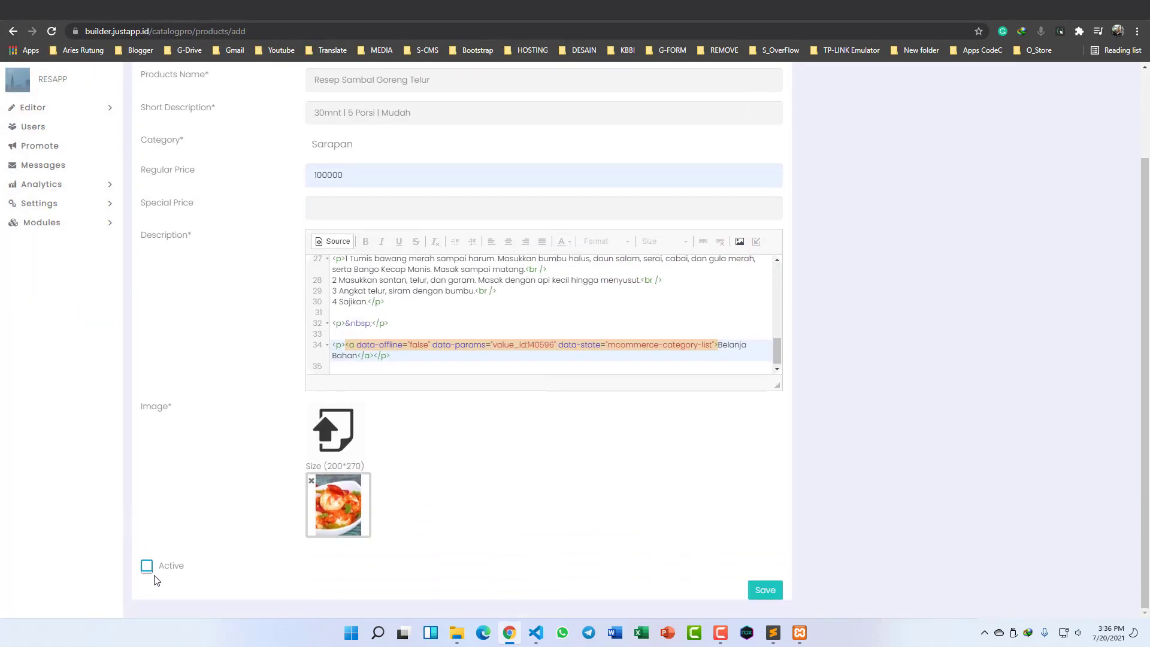
click(764, 591)
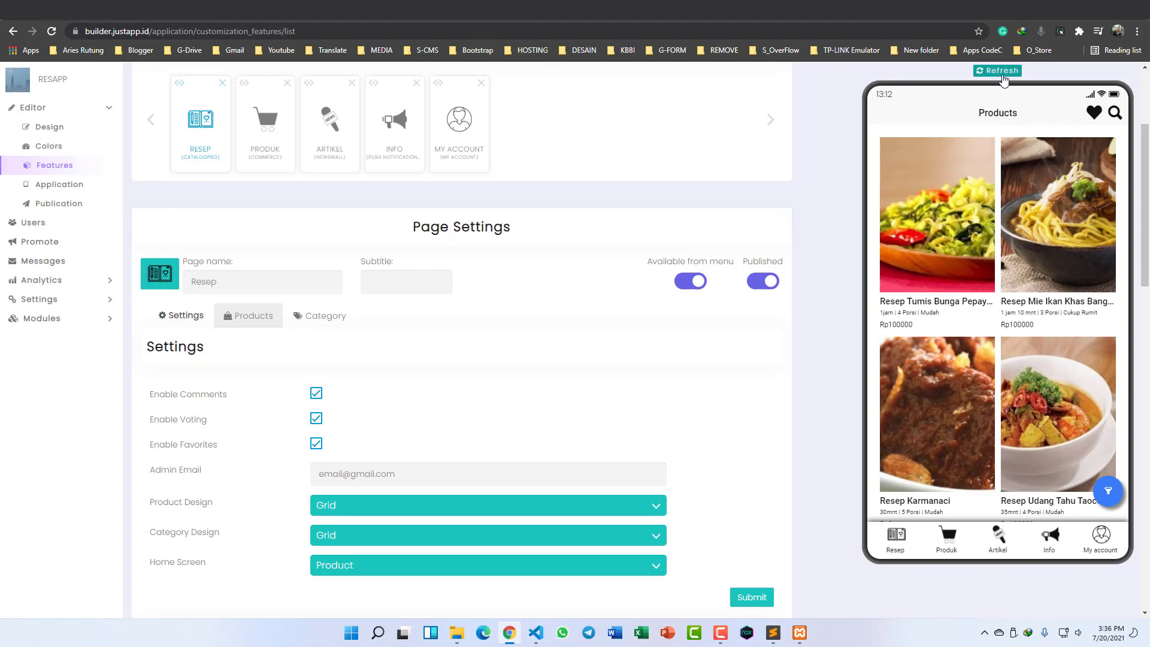
Step: Refresh the app preview and review the Resep Sempol Ayam Bumbu Rujak page from its description through the ingredients, steps, shopping link and video
click(1003, 72)
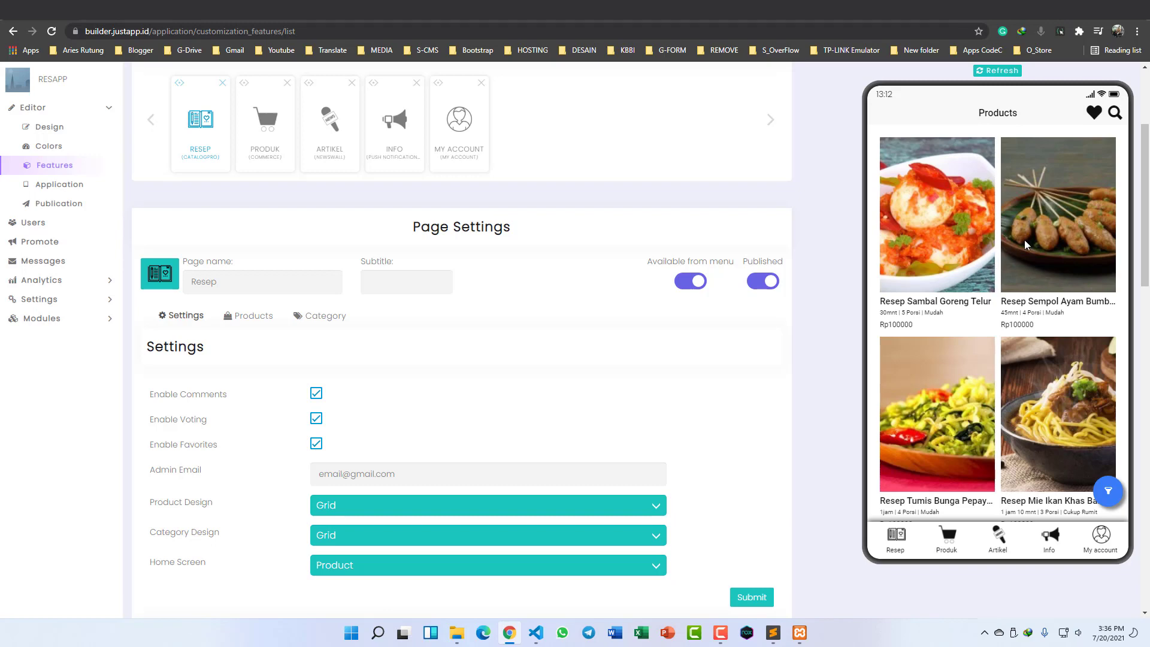
click(1055, 214)
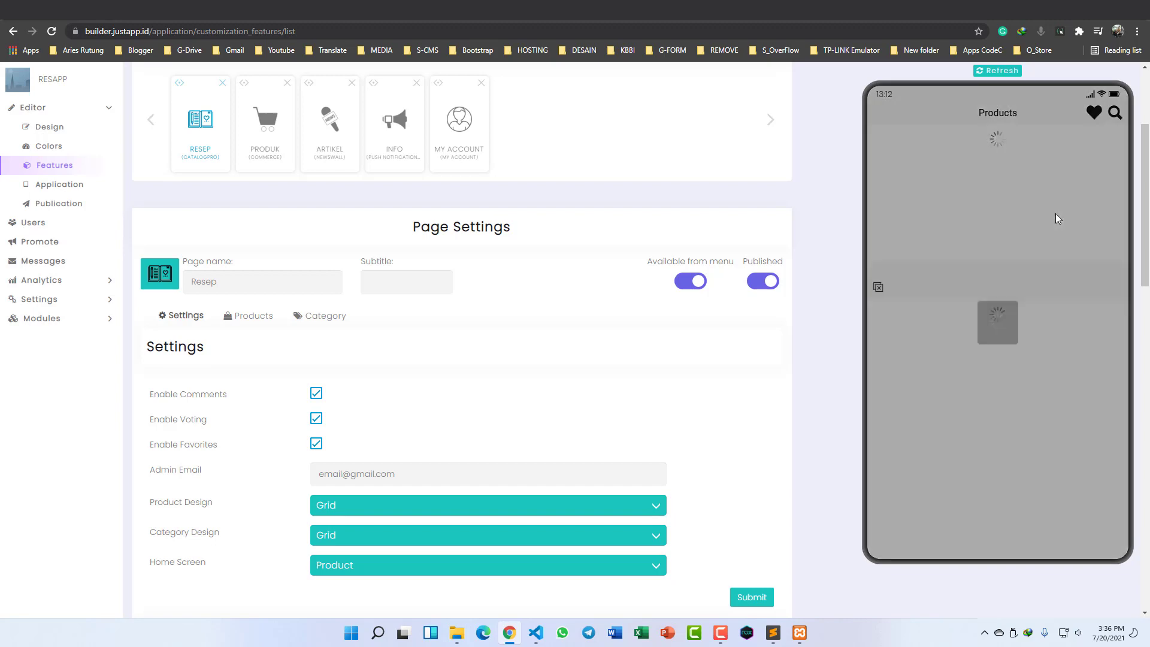
scroll(992, 336, down, 4)
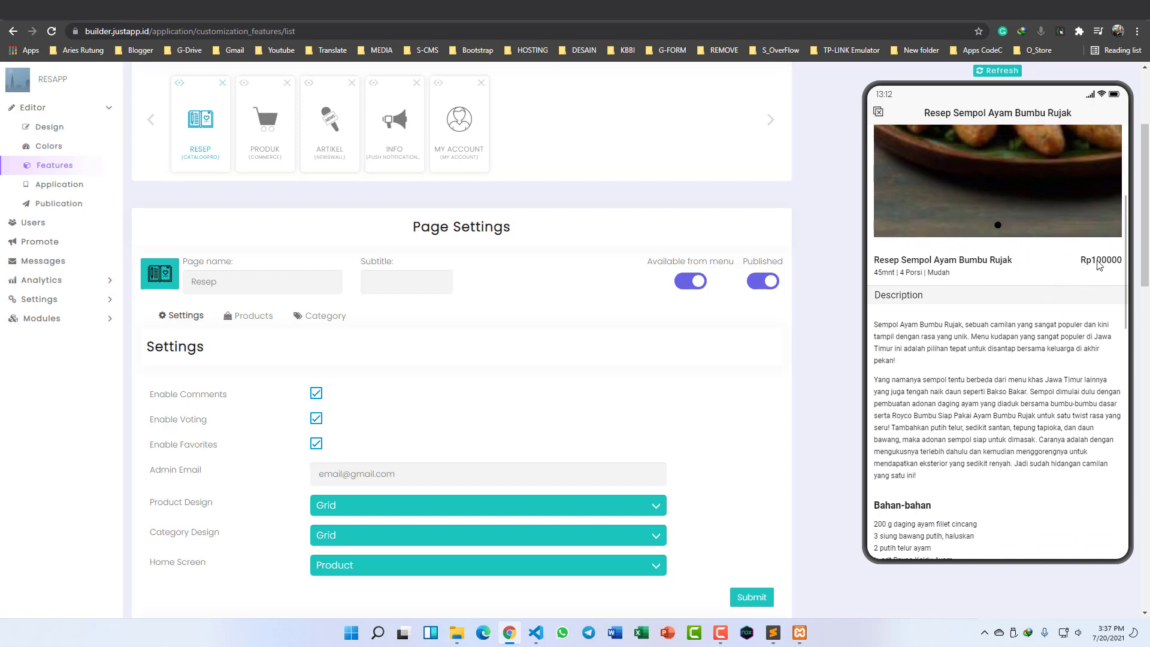
scroll(1039, 318, down, 2)
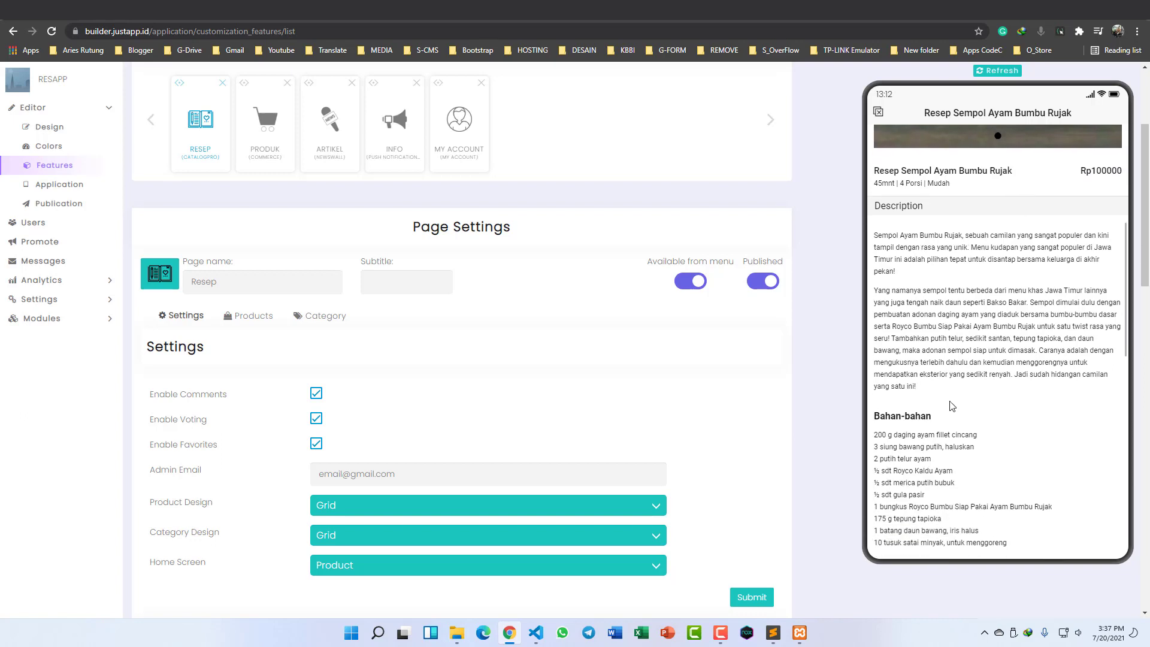
scroll(975, 407, down, 2)
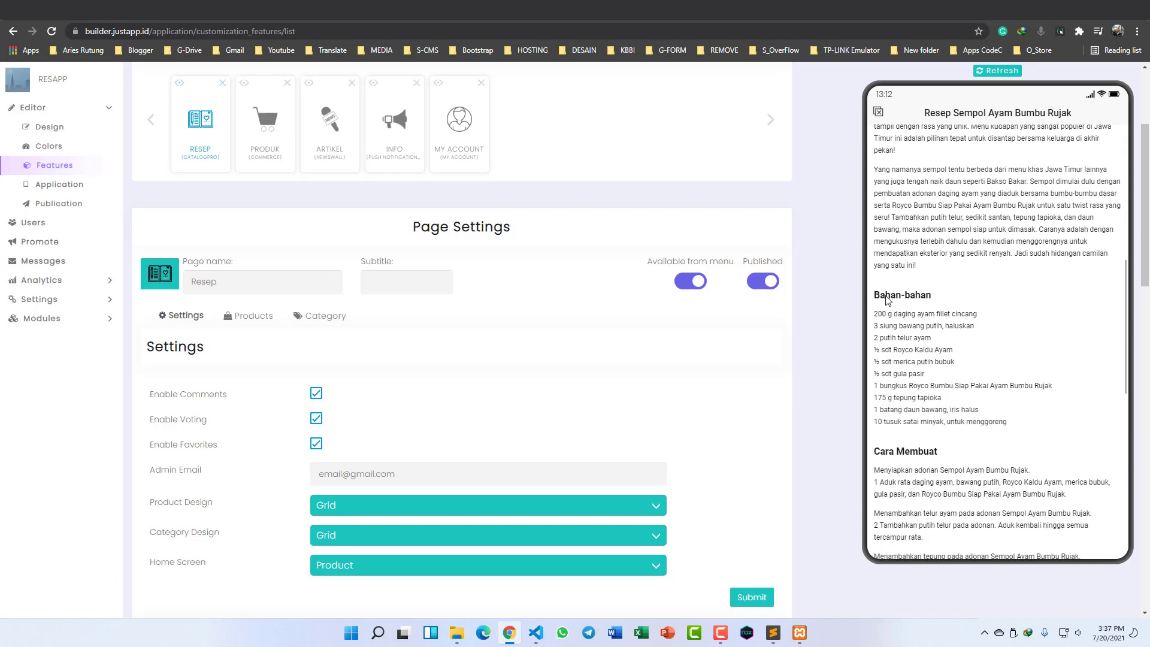
scroll(948, 426, down, 5)
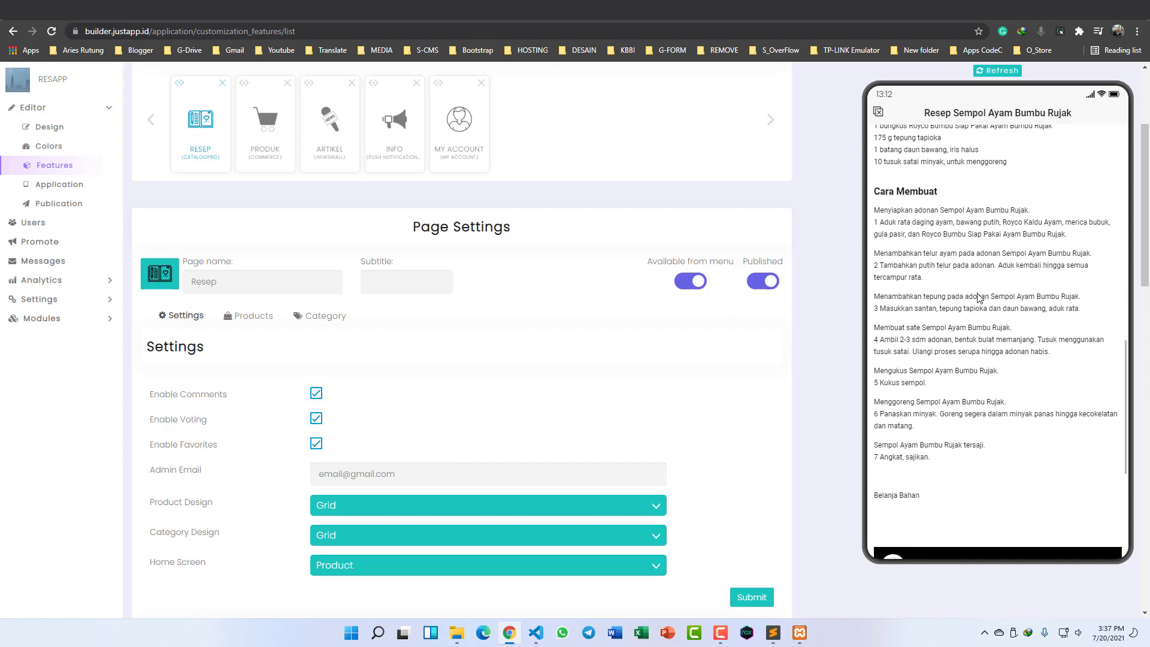
scroll(989, 412, down, 3)
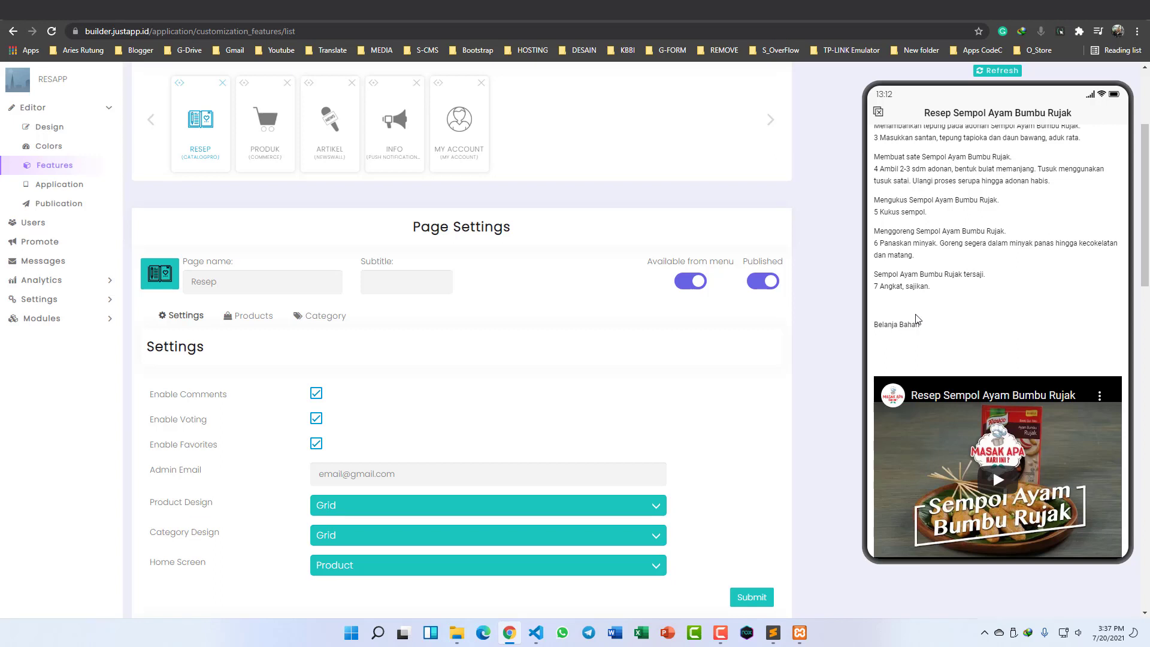
scroll(957, 359, down, 1)
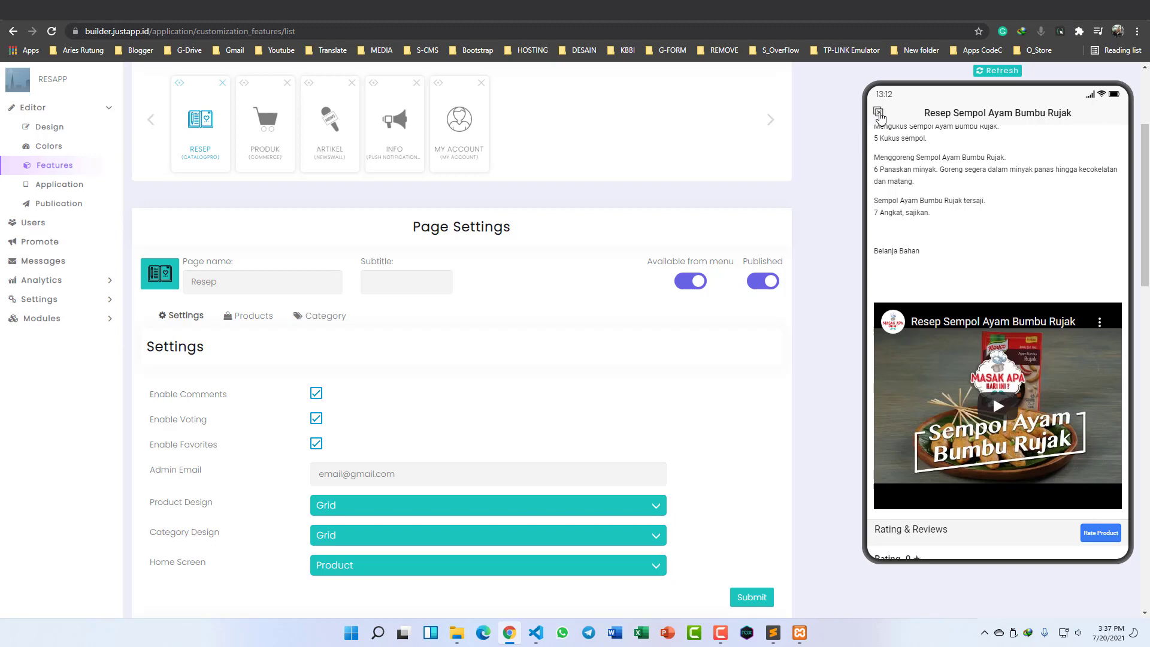
Step: Review the Resep Sambal Goreng Telur page in the app preview, including its ingredients, cooking steps and Belanja Bahan link, and return to the Resep page
click(878, 113)
click(936, 231)
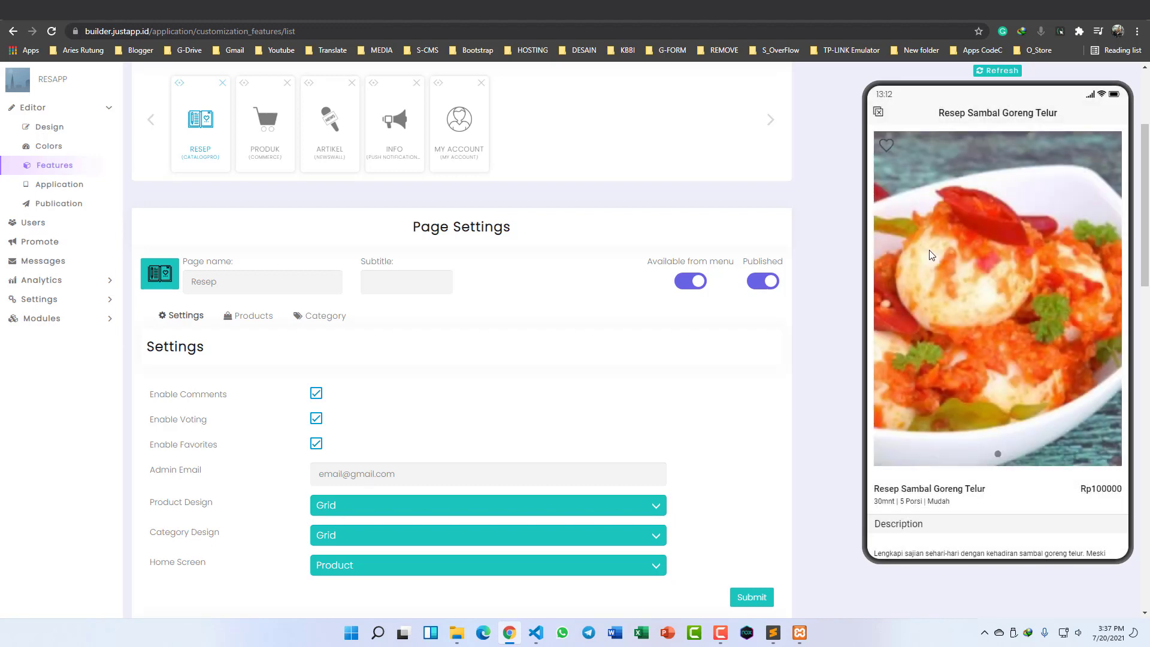
scroll(986, 379, down, 10)
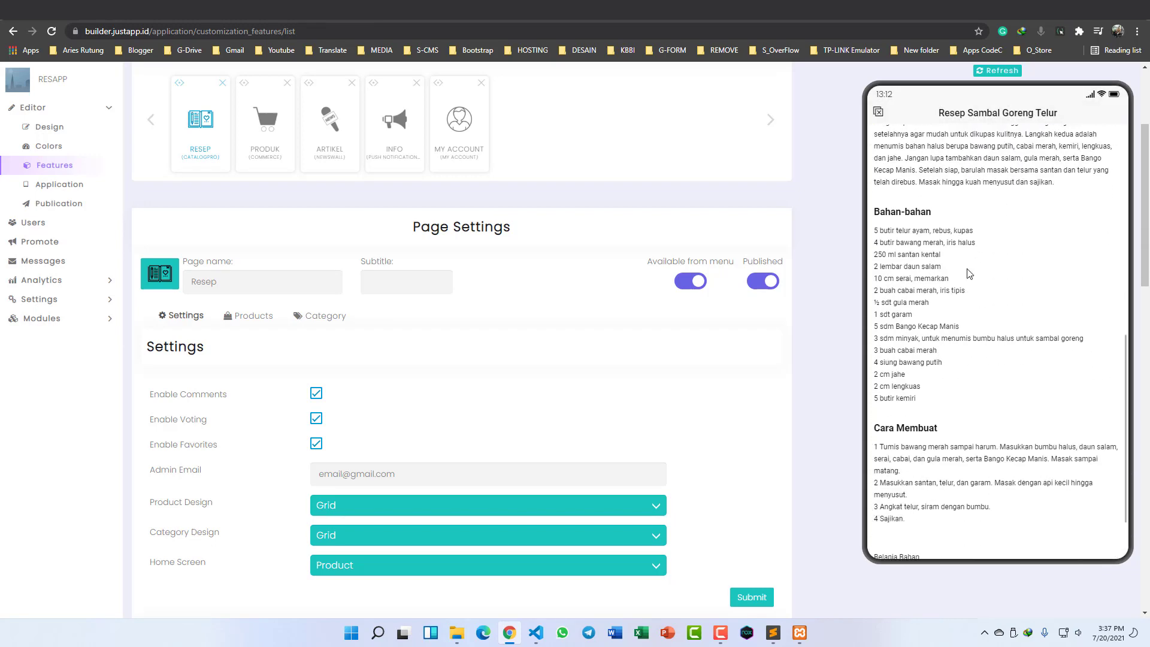
scroll(946, 365, up, 1)
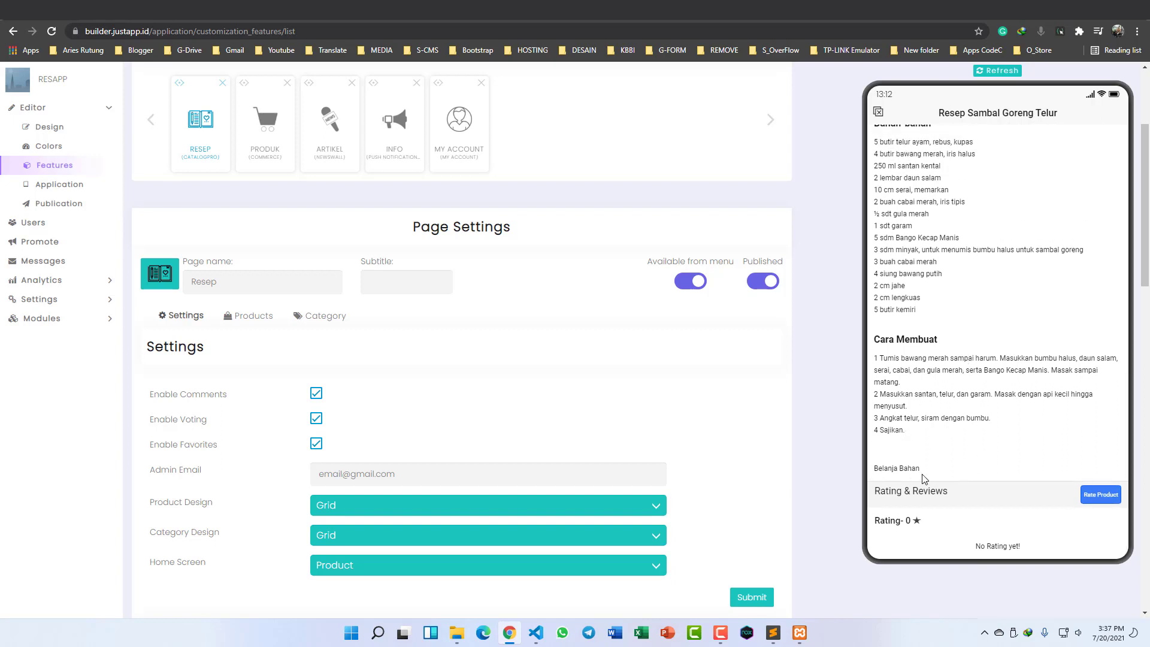
scroll(936, 350, up, 5)
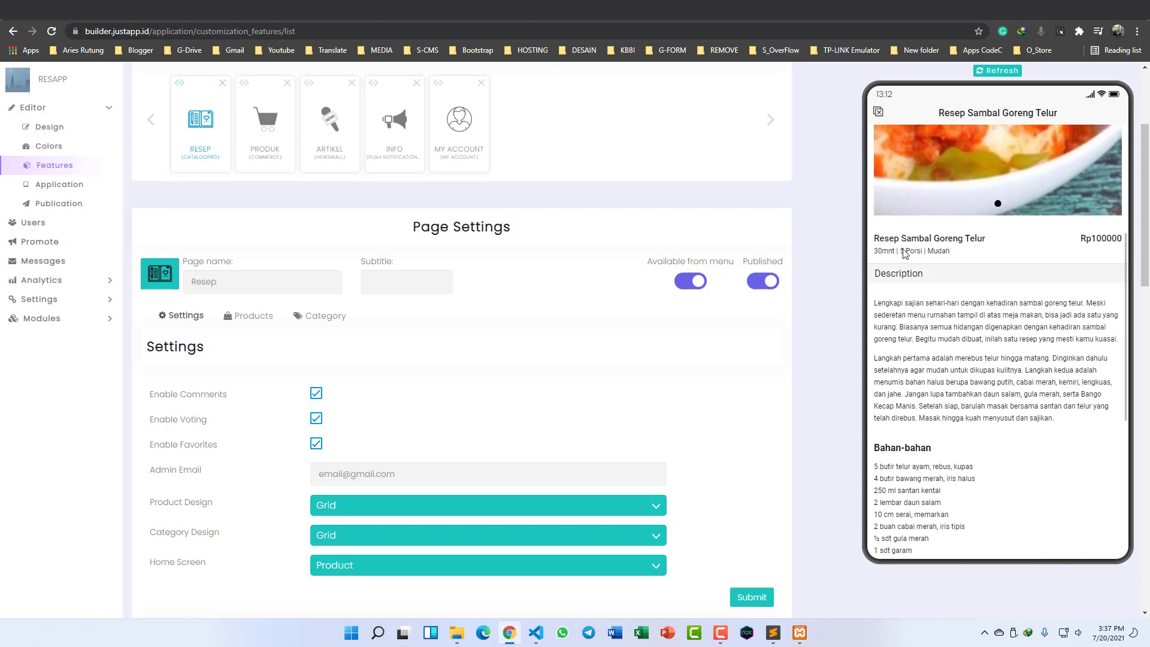
click(211, 157)
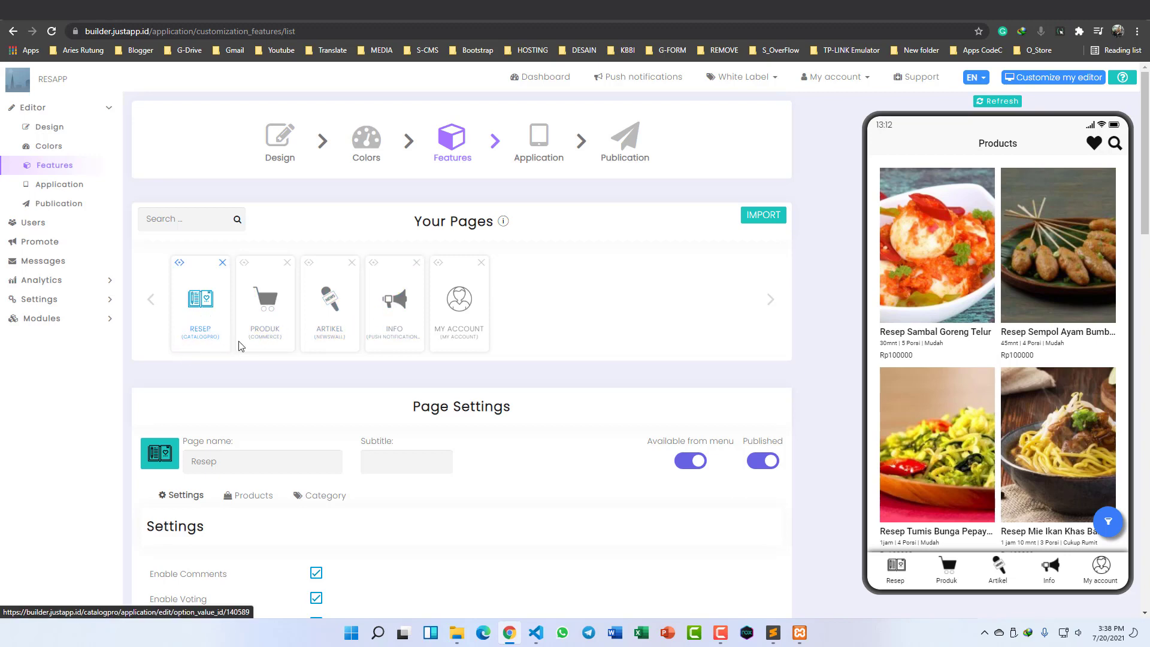
Step: Open the Produk commerce page and examine its settings for user fields, discounts, connected printers and search
scroll(547, 348, down, 1)
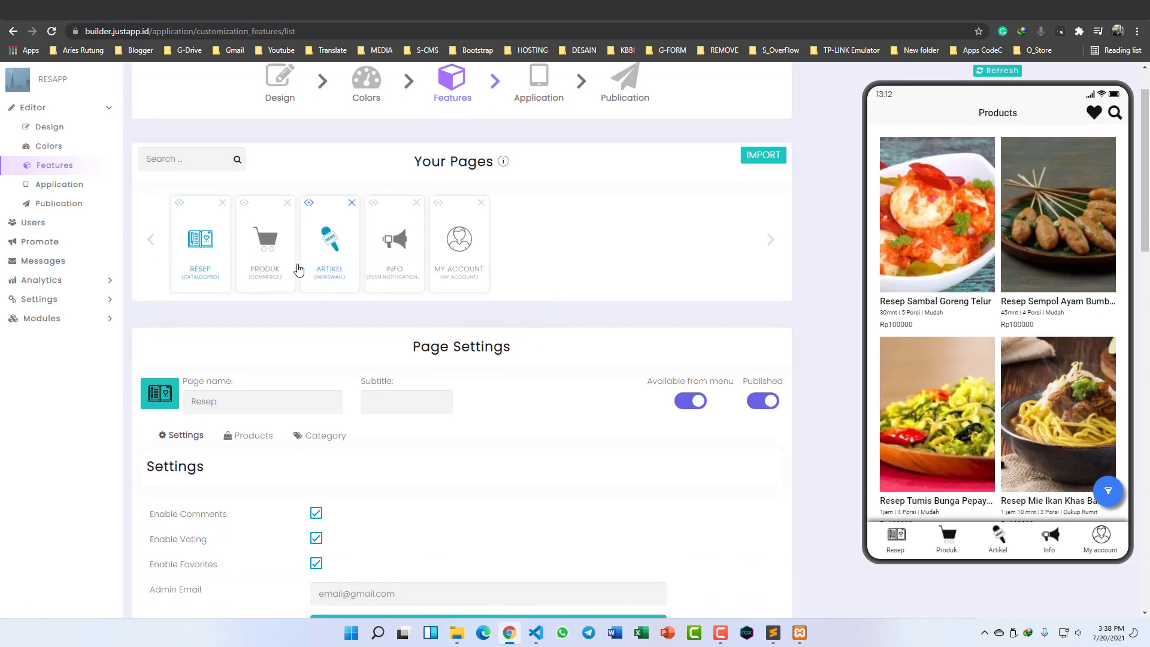
click(266, 262)
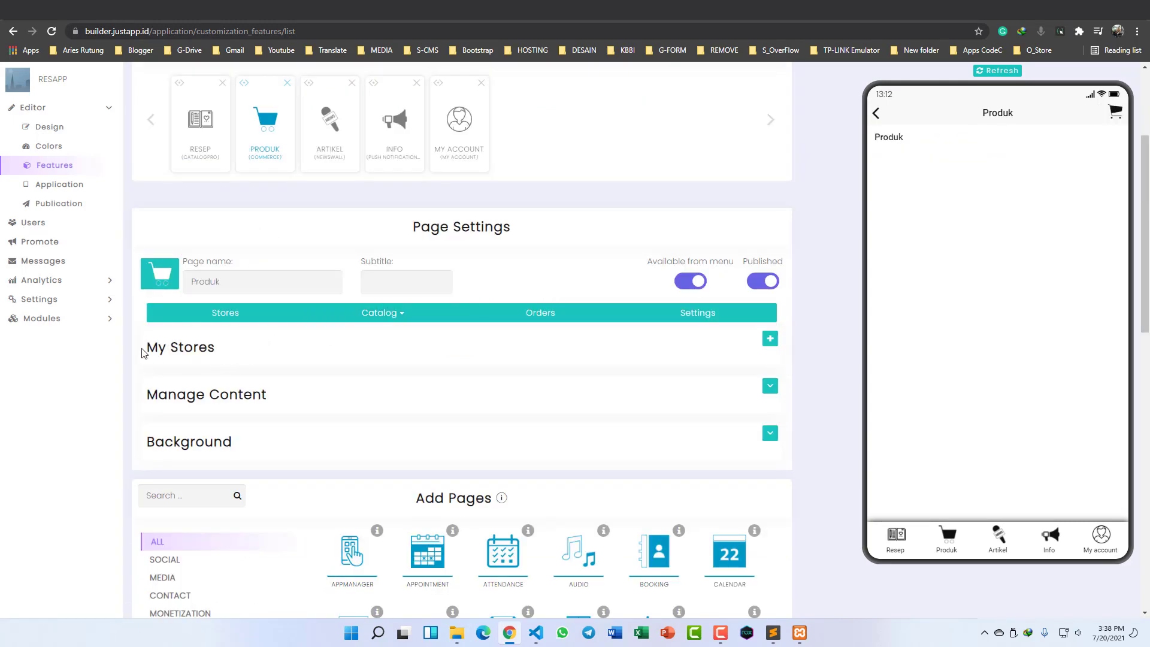
drag(148, 352, 231, 357)
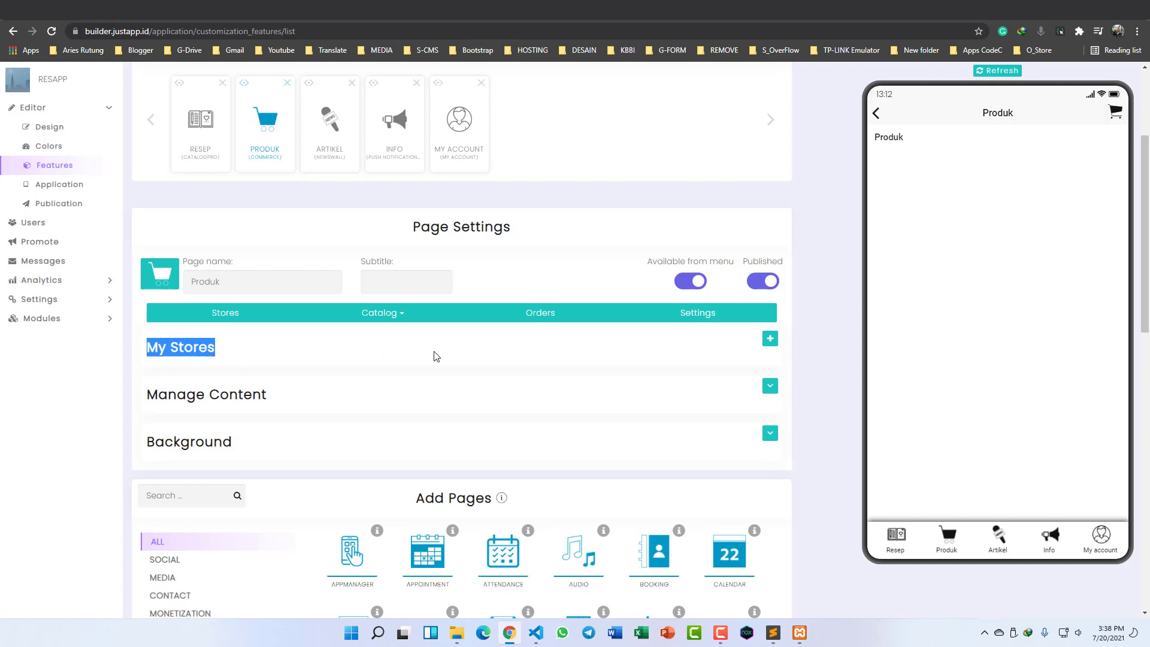
click(717, 314)
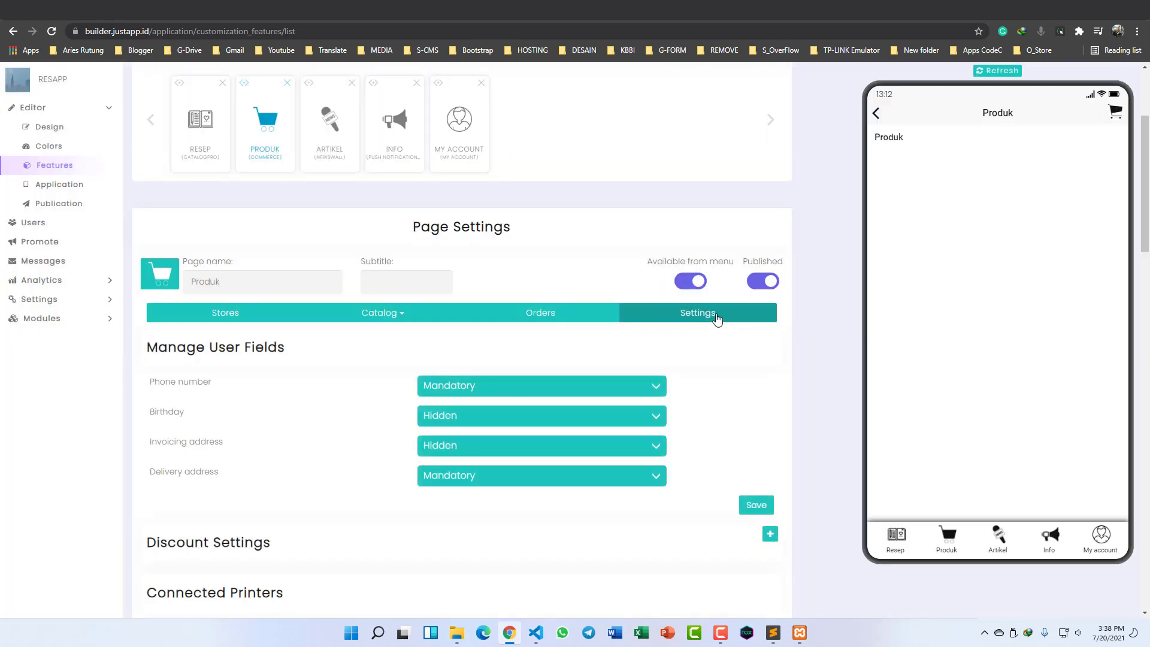
scroll(452, 359, down, 2)
scroll(423, 436, down, 1)
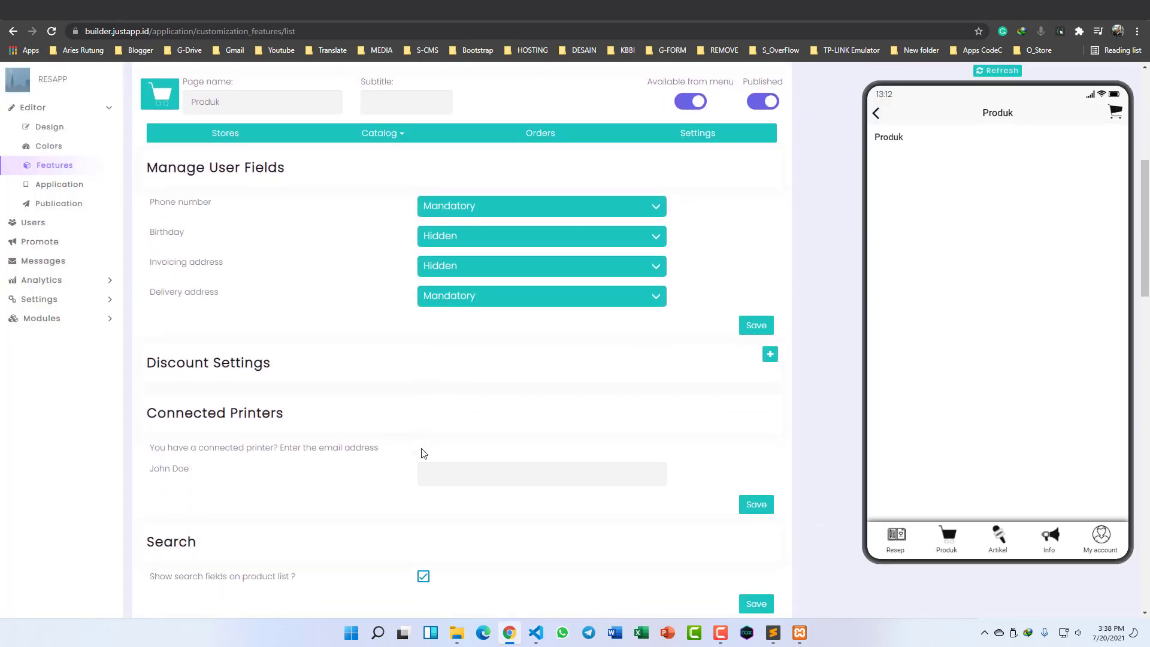
scroll(423, 444, up, 1)
scroll(424, 437, up, 1)
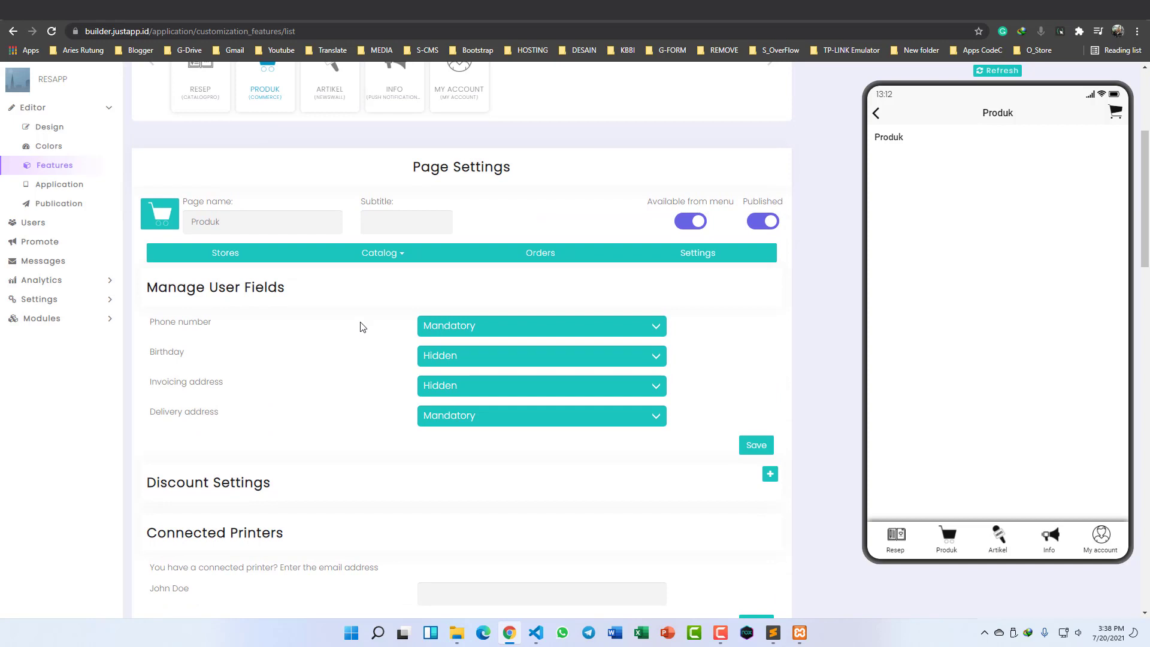
Step: Expand the existing store entry under the Produk page's stores and open its store information for editing
double_click(225, 257)
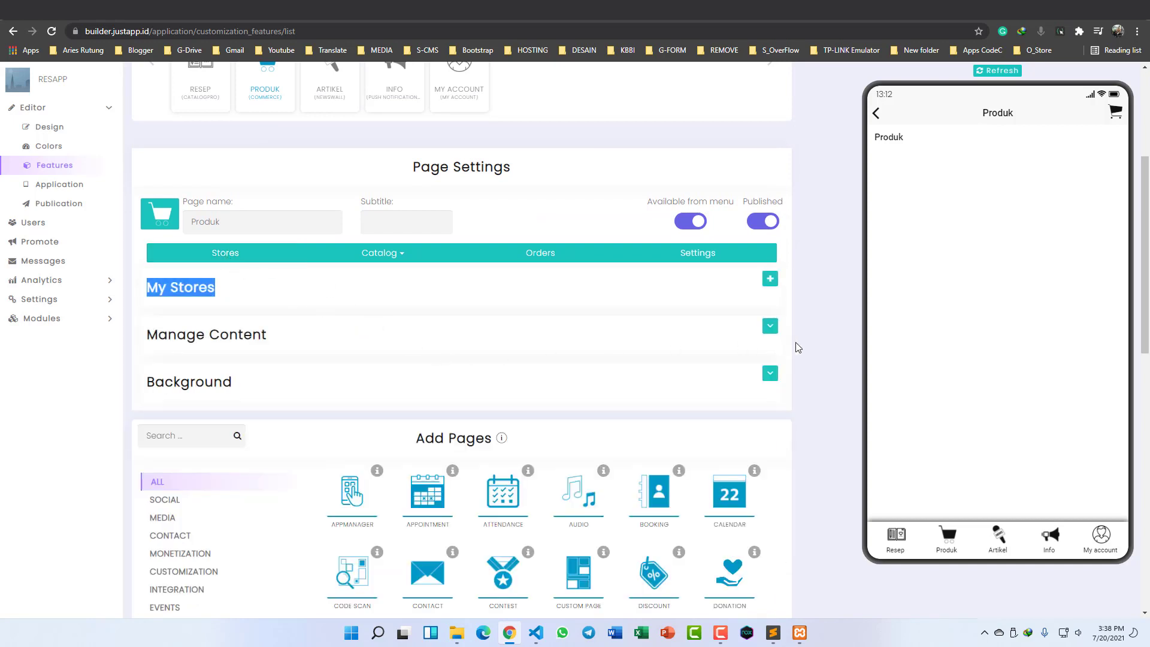
click(769, 328)
scroll(484, 342, down, 1)
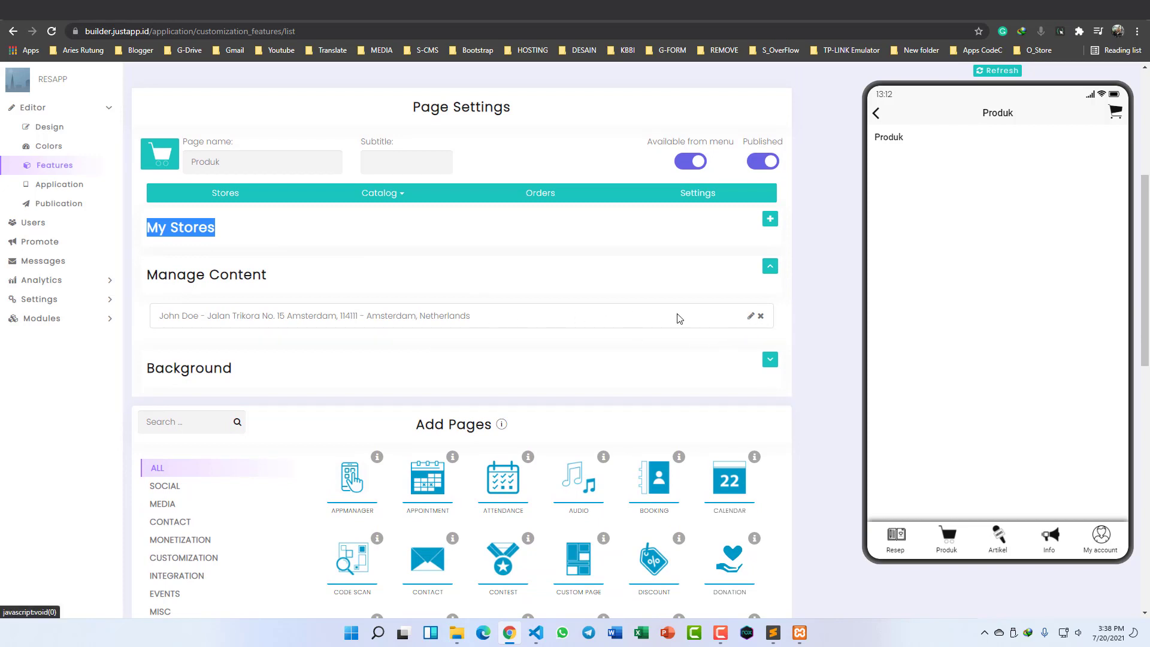
click(751, 317)
scroll(521, 349, down, 2)
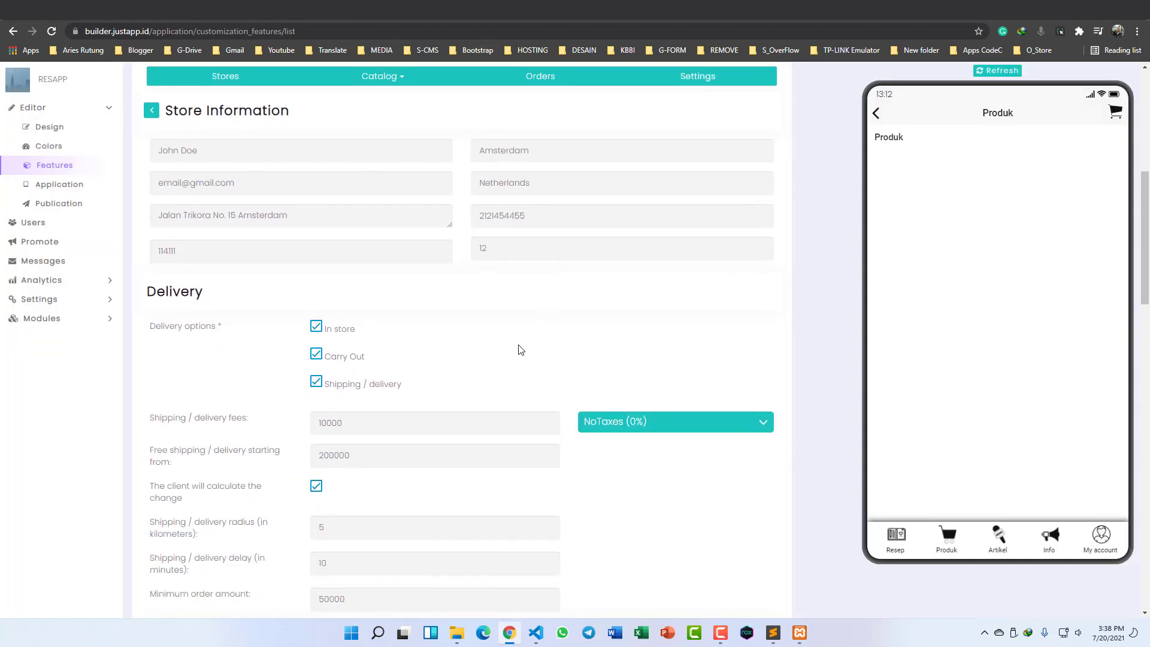
Step: Examine the store's delivery options, shipping fee and free-shipping threshold
click(98, 299)
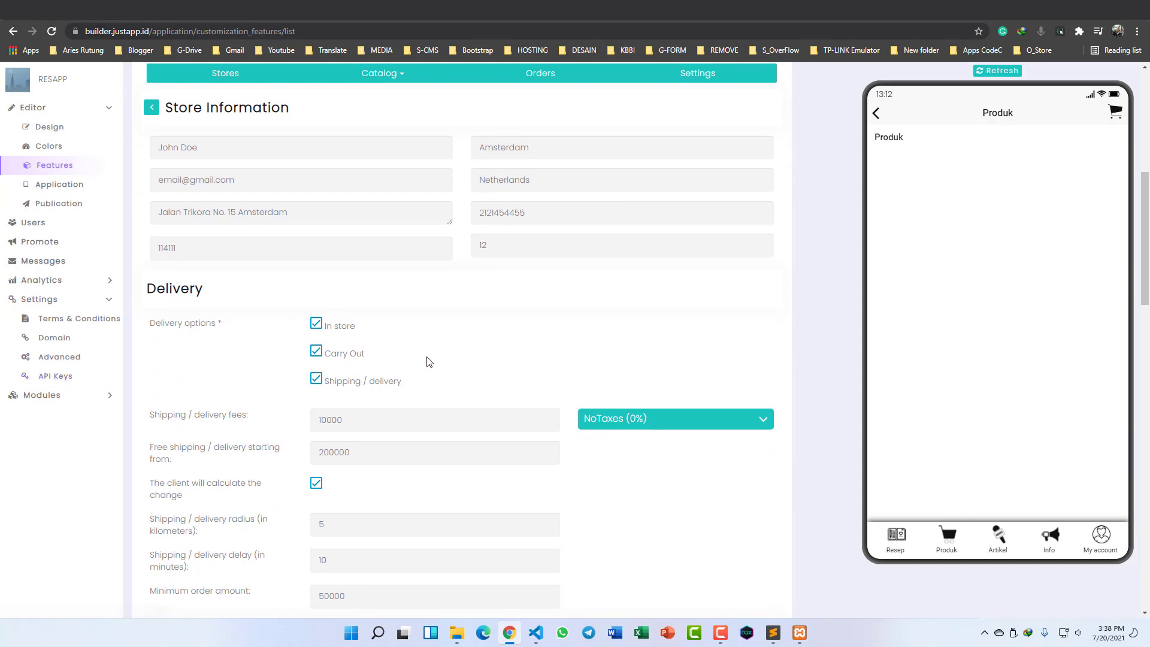
scroll(426, 360, down, 1)
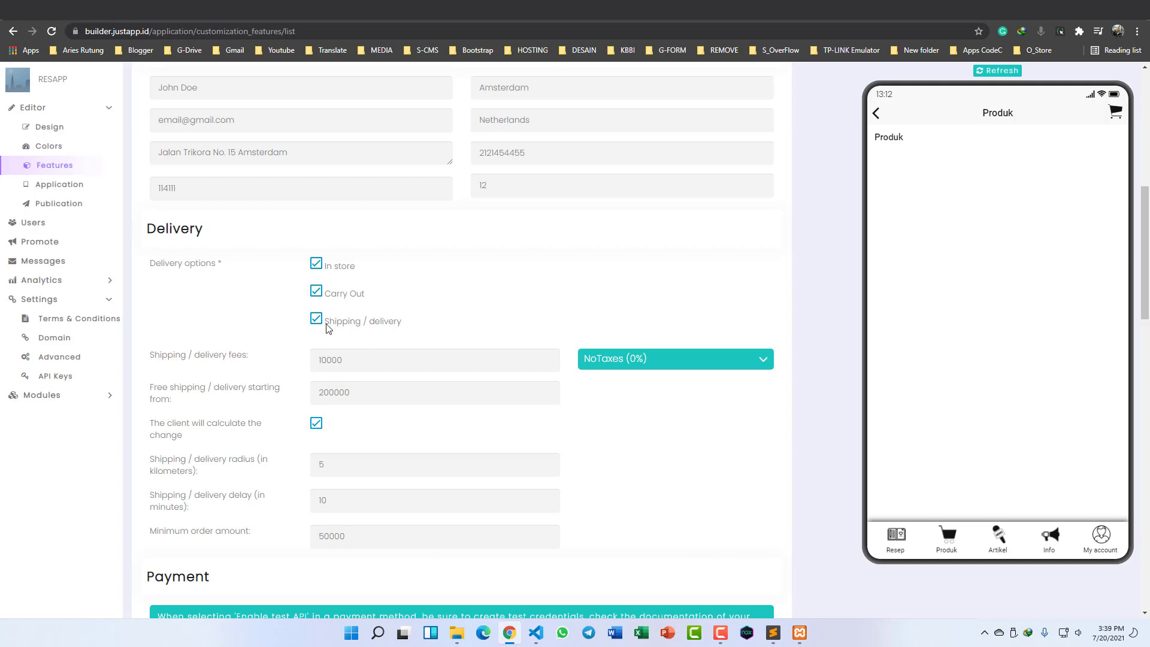
scroll(398, 321, down, 1)
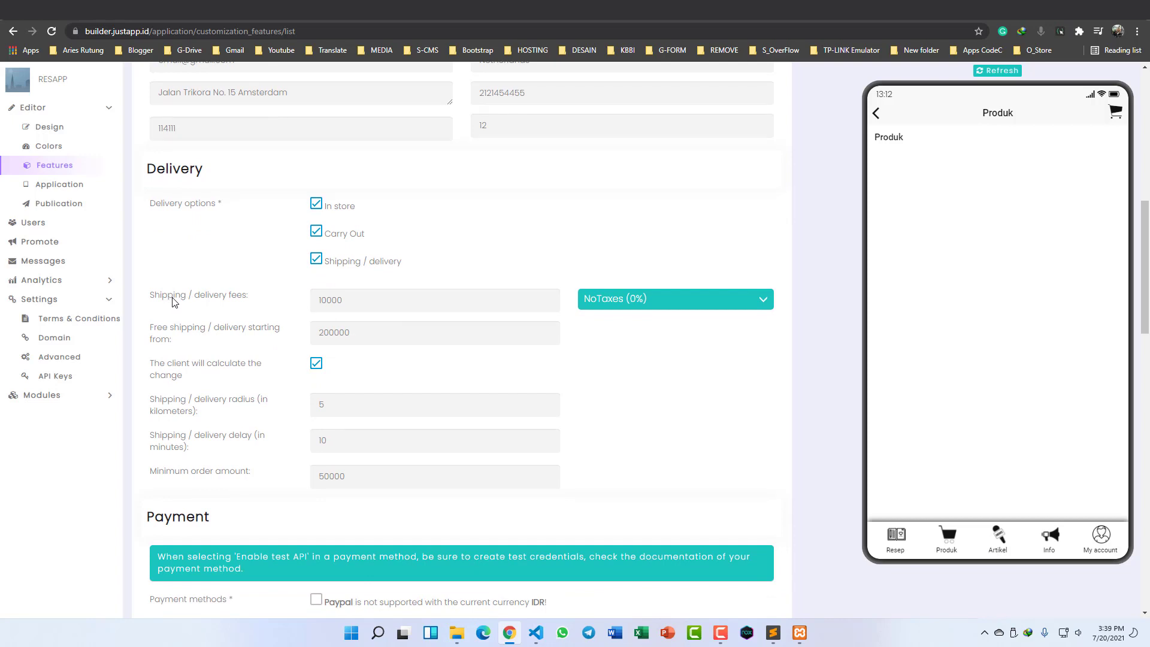
drag(353, 299, 294, 304)
click(261, 332)
drag(364, 333, 305, 337)
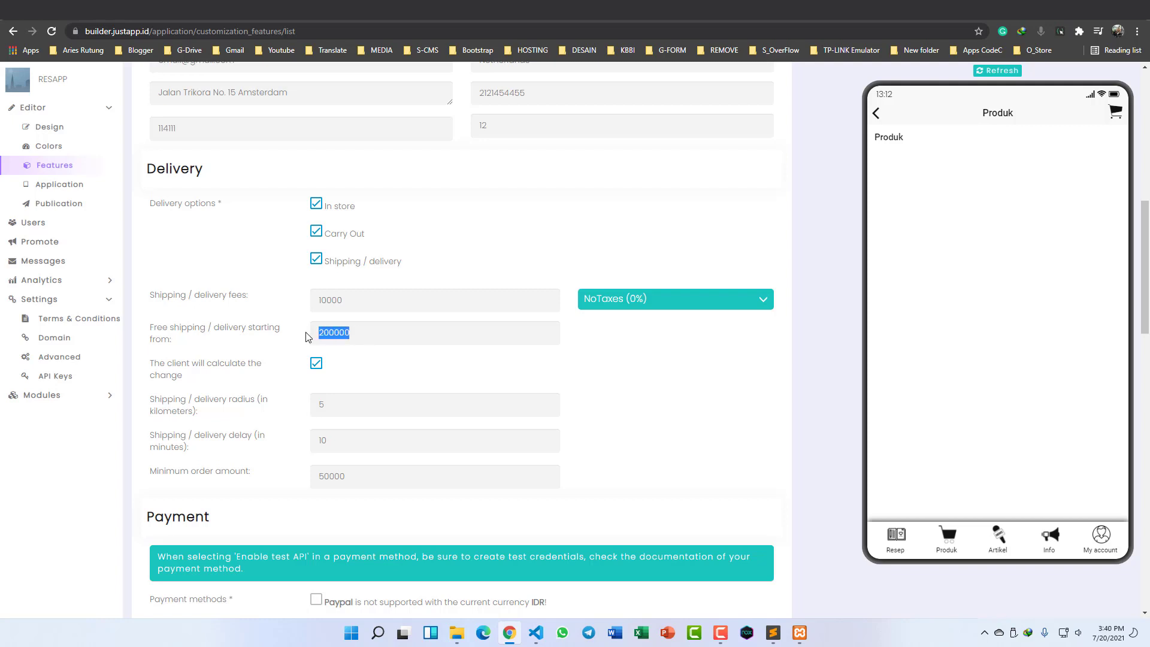
click(340, 334)
Step: Examine the store's delivery radius and delivery delay settings
scroll(335, 333, down, 1)
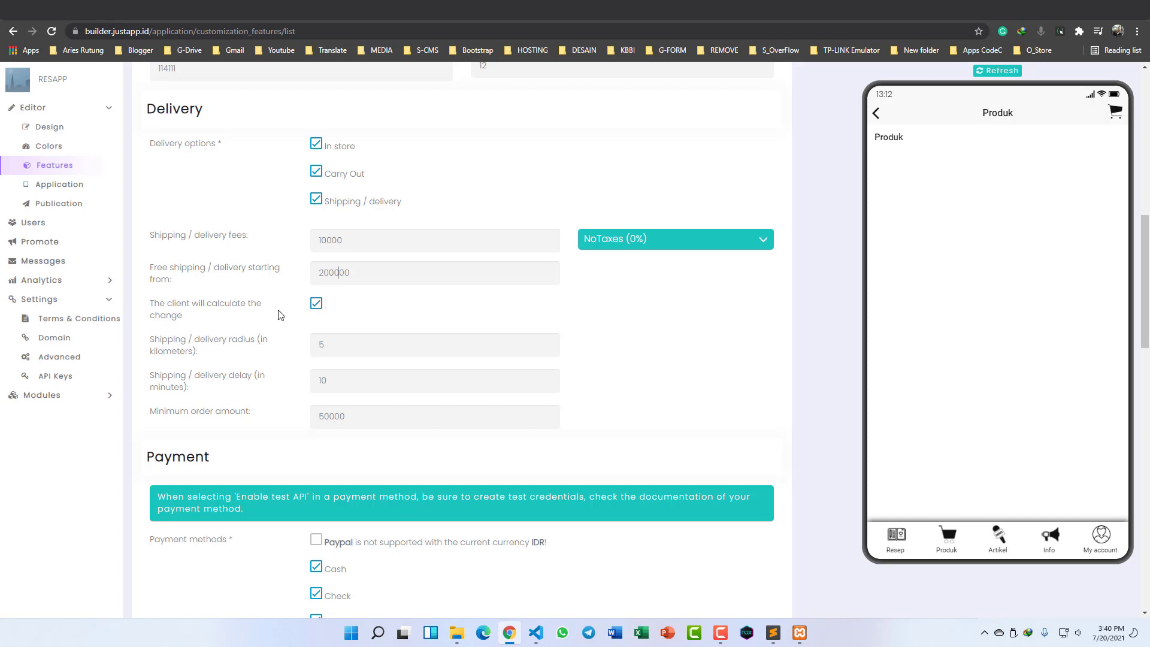
scroll(267, 314, down, 1)
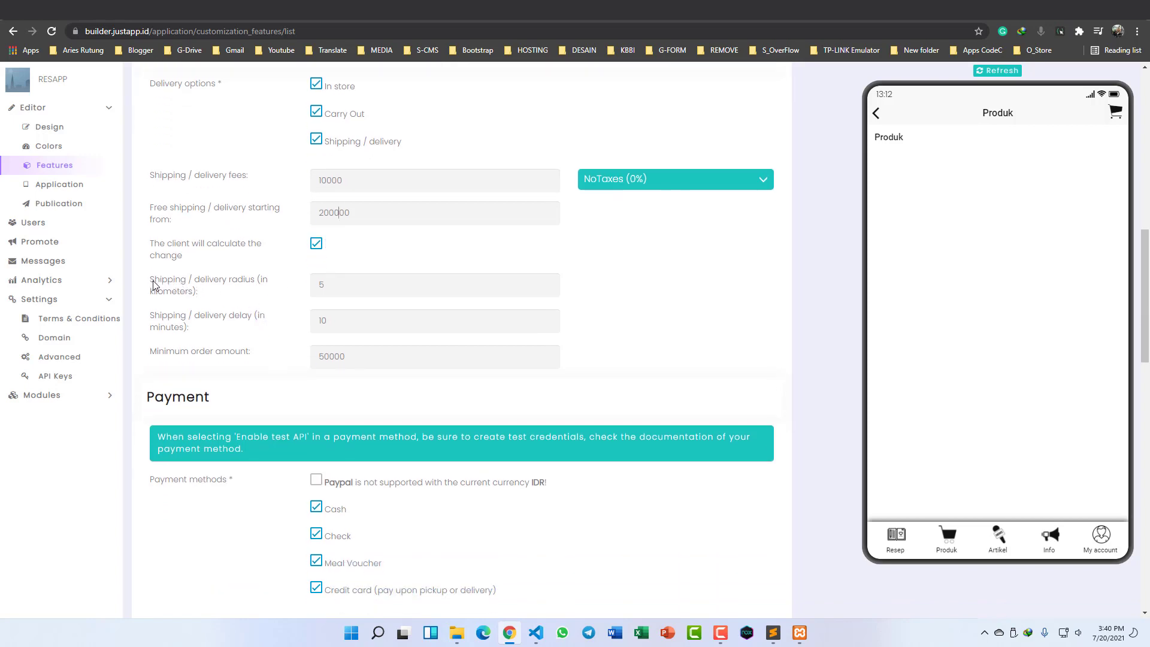
double_click(347, 284)
drag(325, 284, 314, 286)
scroll(324, 284, down, 1)
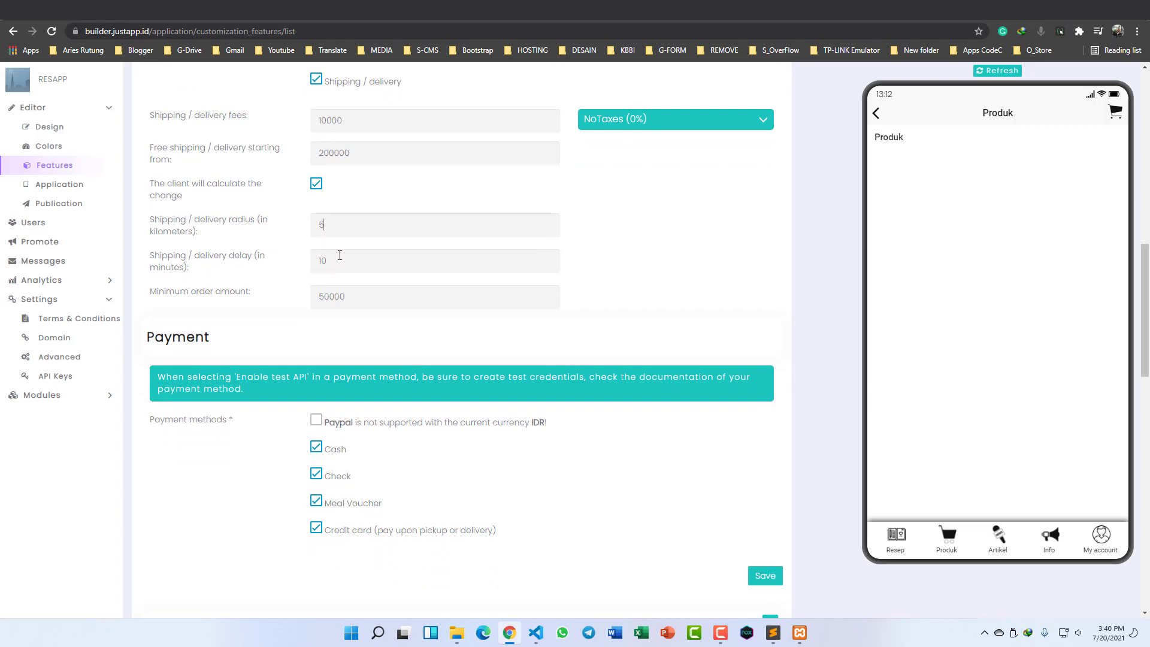
drag(337, 260, 308, 264)
scroll(361, 298, up, 2)
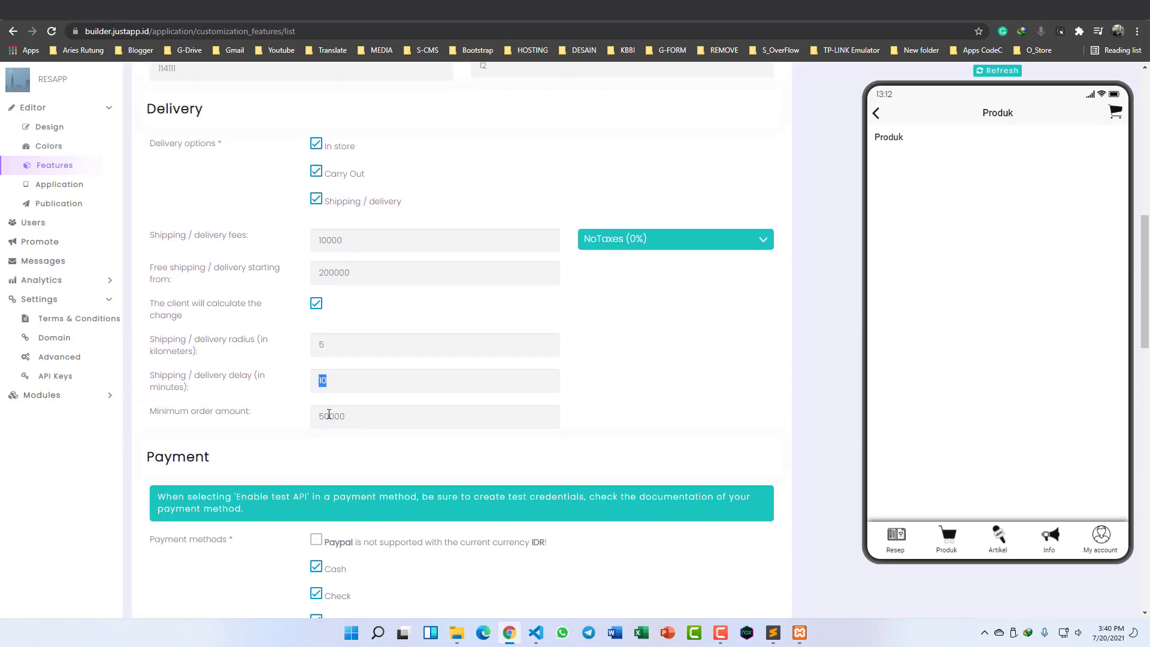
Step: Examine the store's minimum order amount and the tax choices for the shipping fee
double_click(329, 414)
click(367, 411)
drag(329, 416, 303, 420)
click(596, 239)
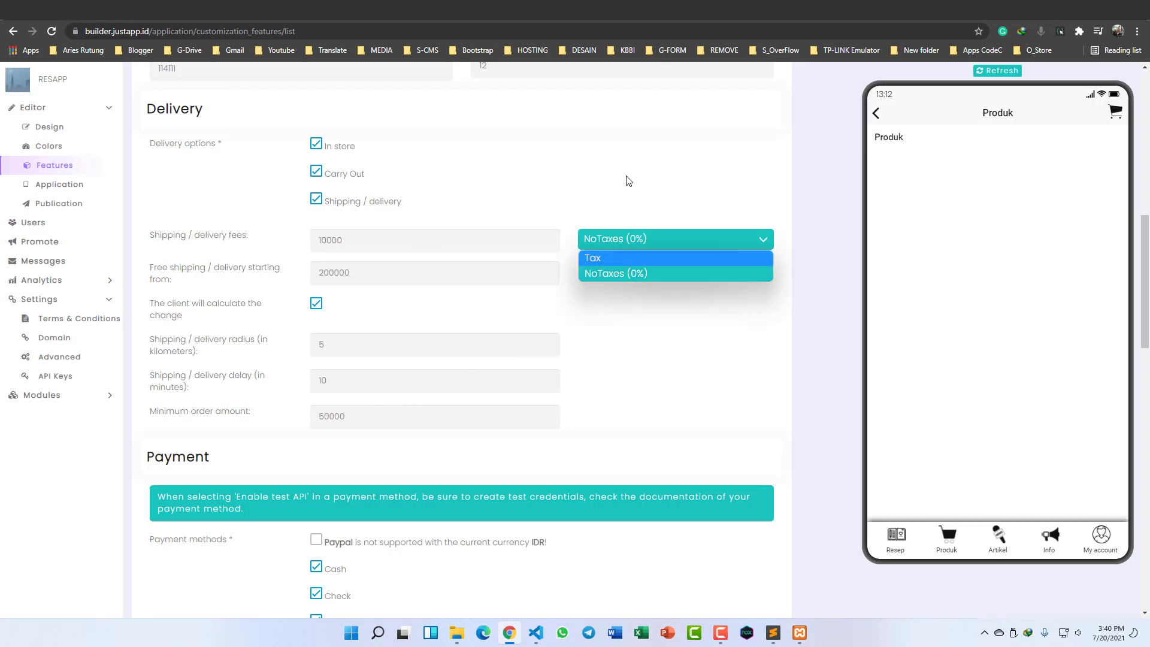
Step: Open the category list of the Produk page's catalog and look at the existing root category
scroll(632, 185, up, 2)
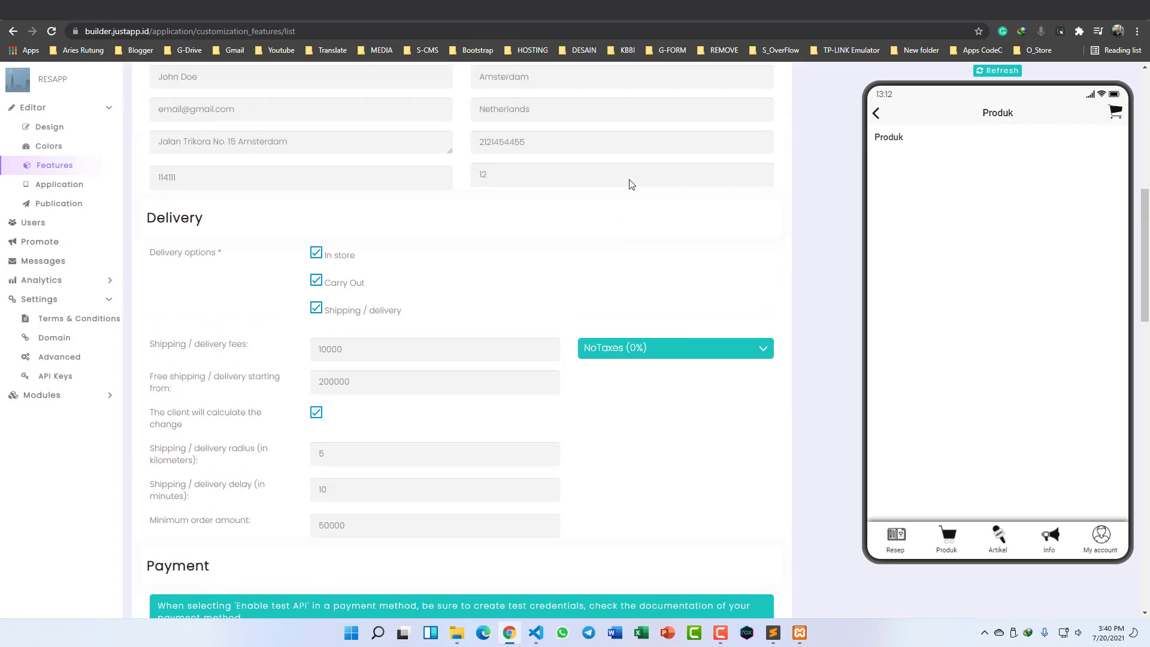
scroll(227, 282, up, 2)
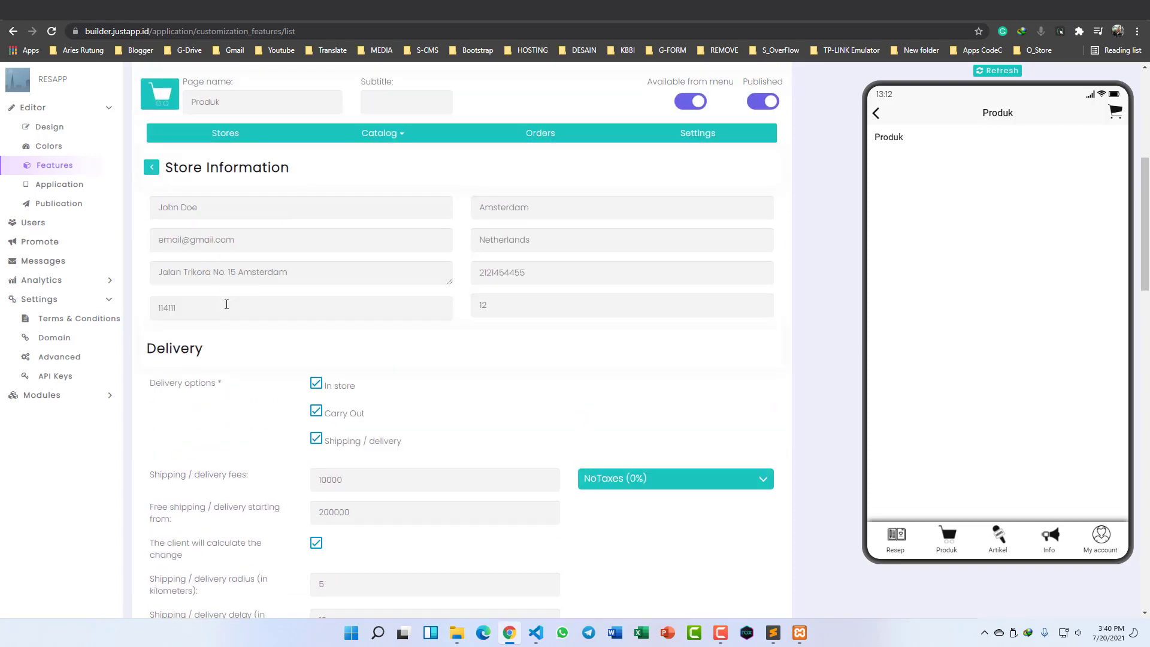
scroll(412, 266, up, 2)
click(369, 257)
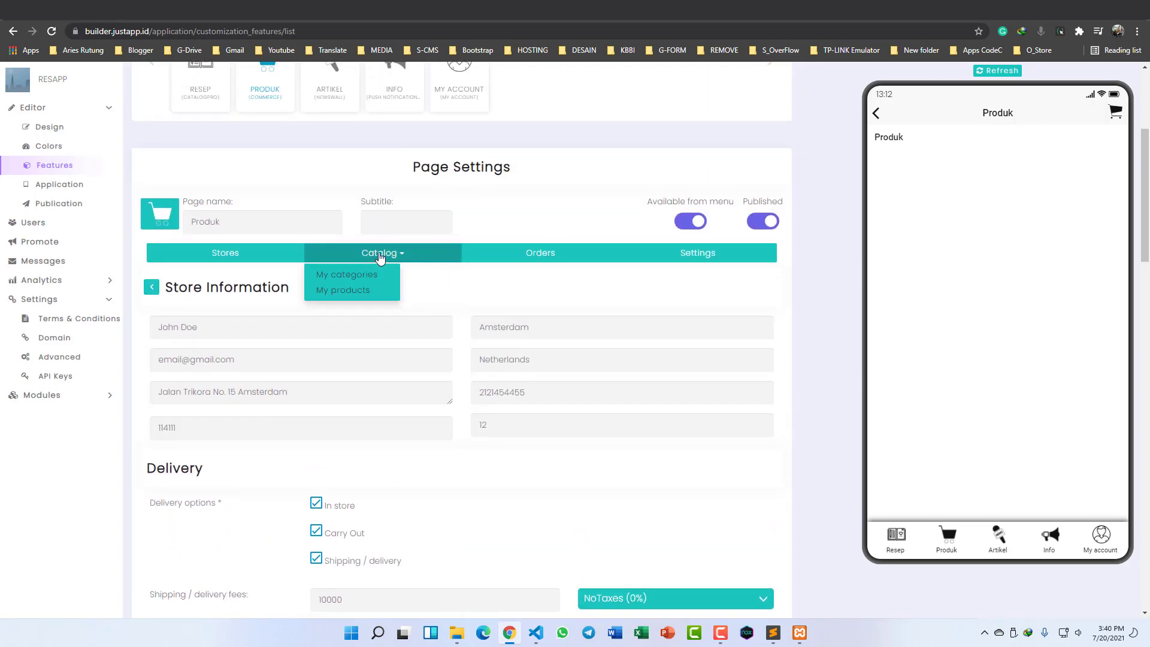
click(355, 273)
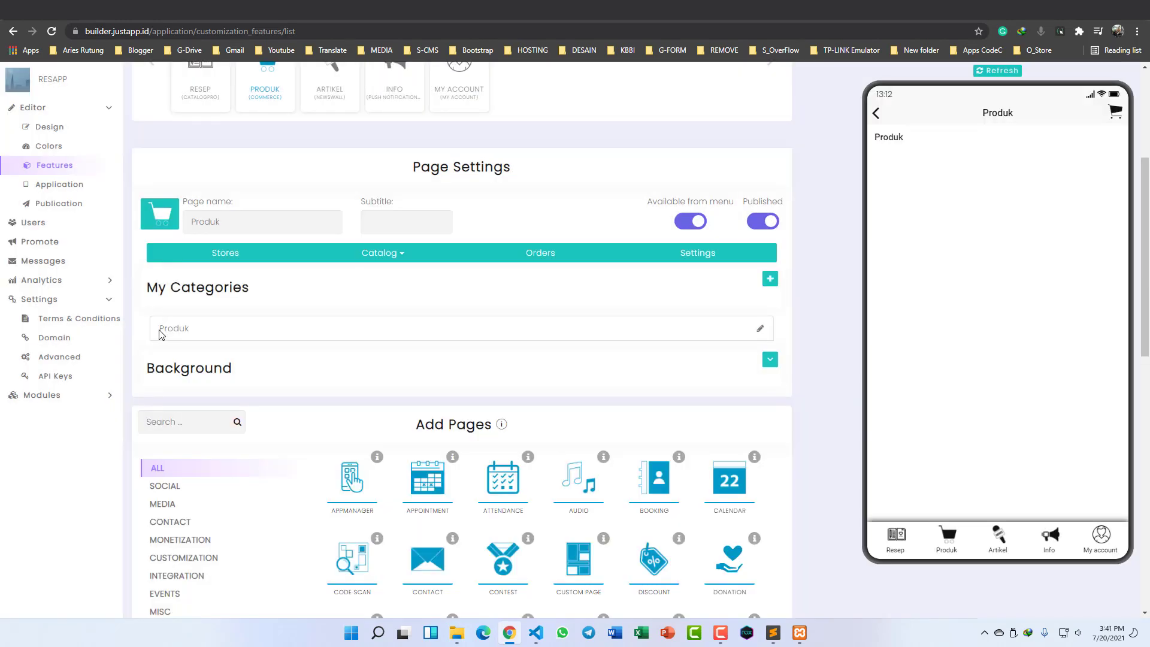
drag(160, 334, 195, 333)
click(241, 317)
Step: Add a category titled Sayuran under Produk, leaving its subtitle empty
click(771, 280)
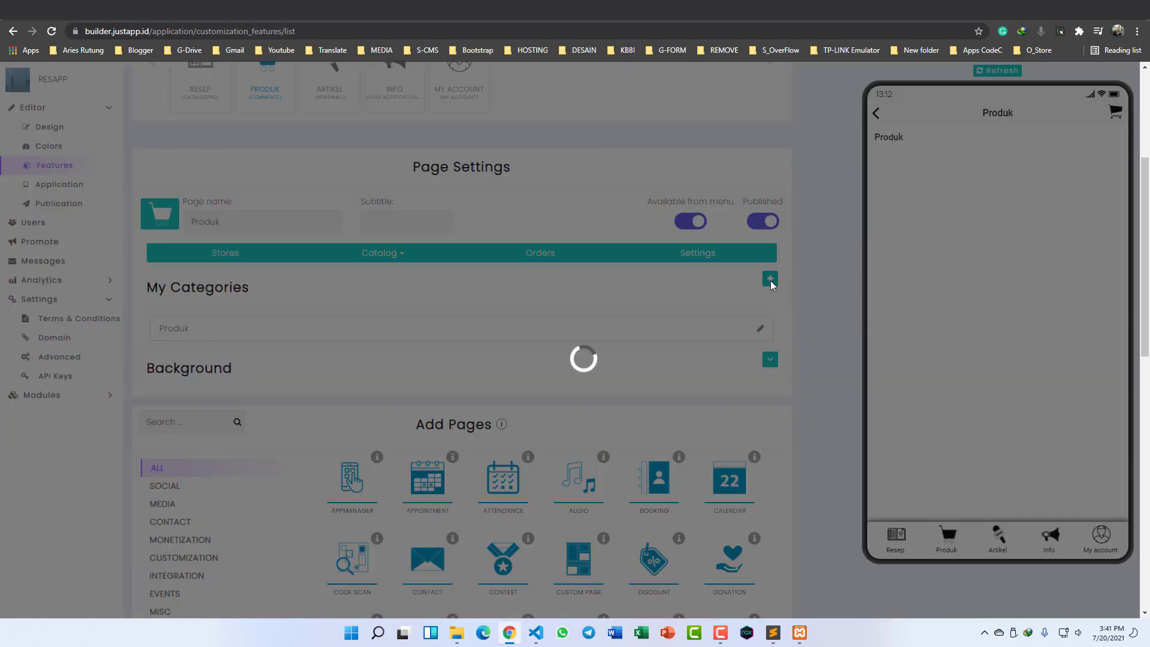
scroll(315, 308, down, 1)
click(316, 308)
text(Sa)
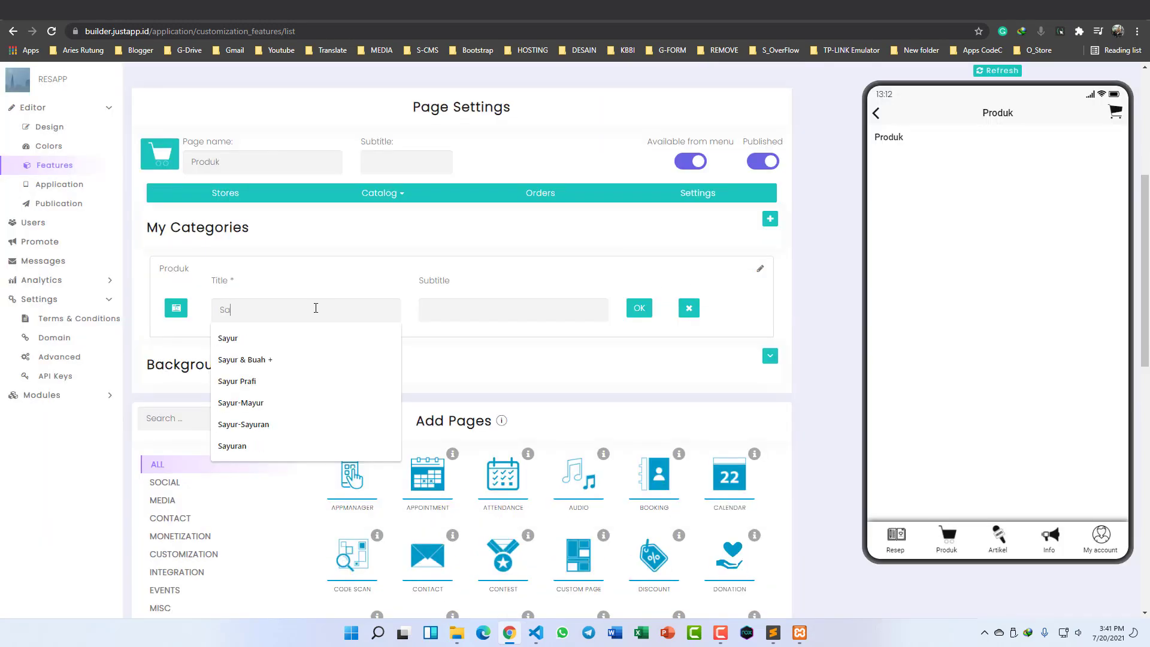
text(yuran)
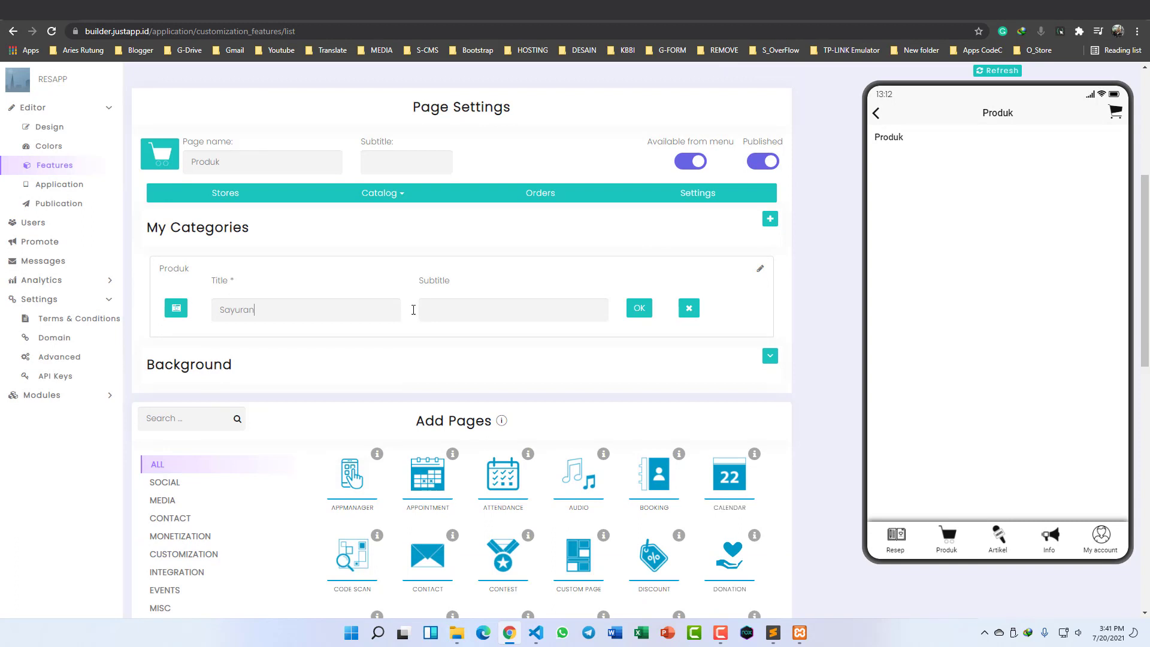
click(452, 307)
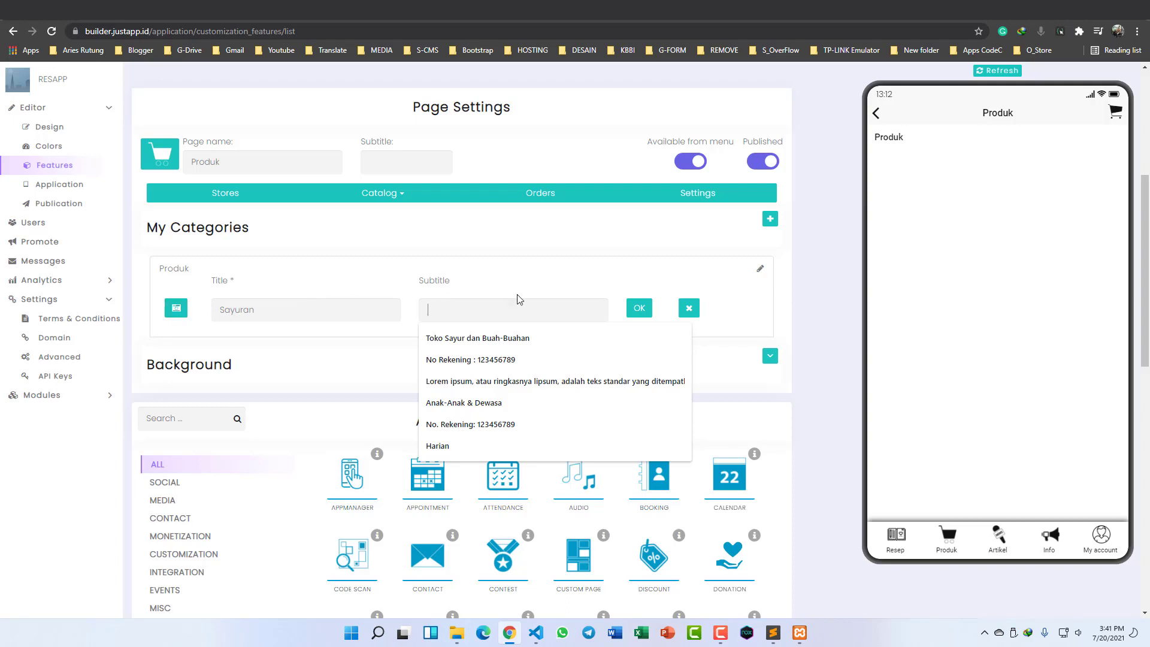
click(552, 276)
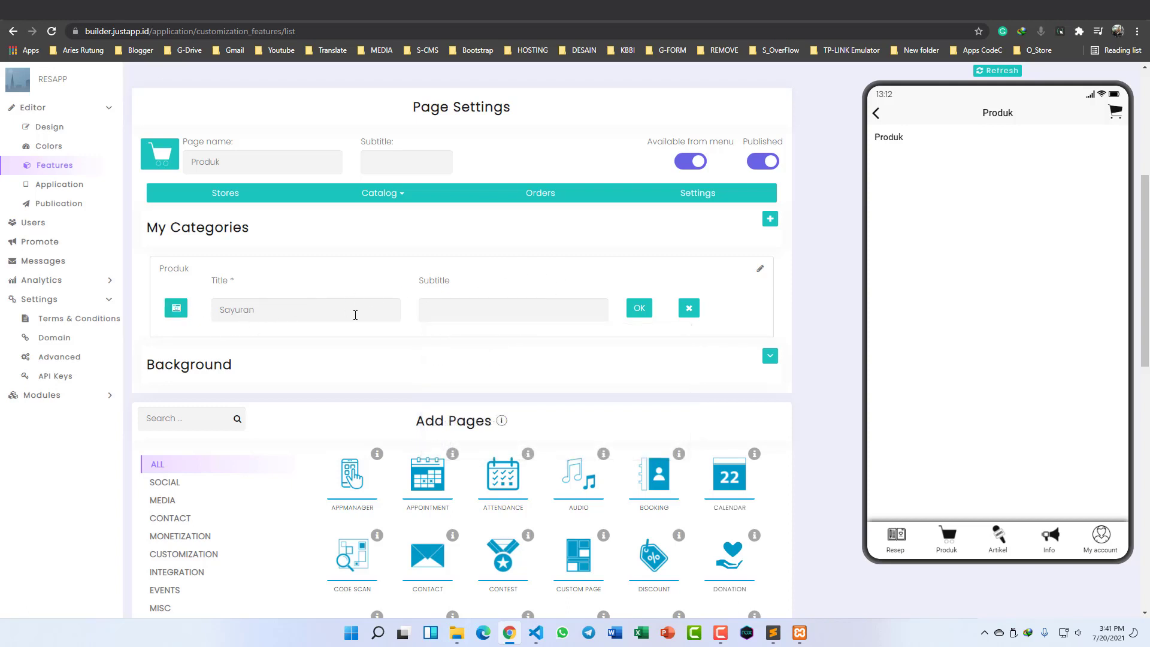
drag(252, 307, 221, 309)
click(637, 305)
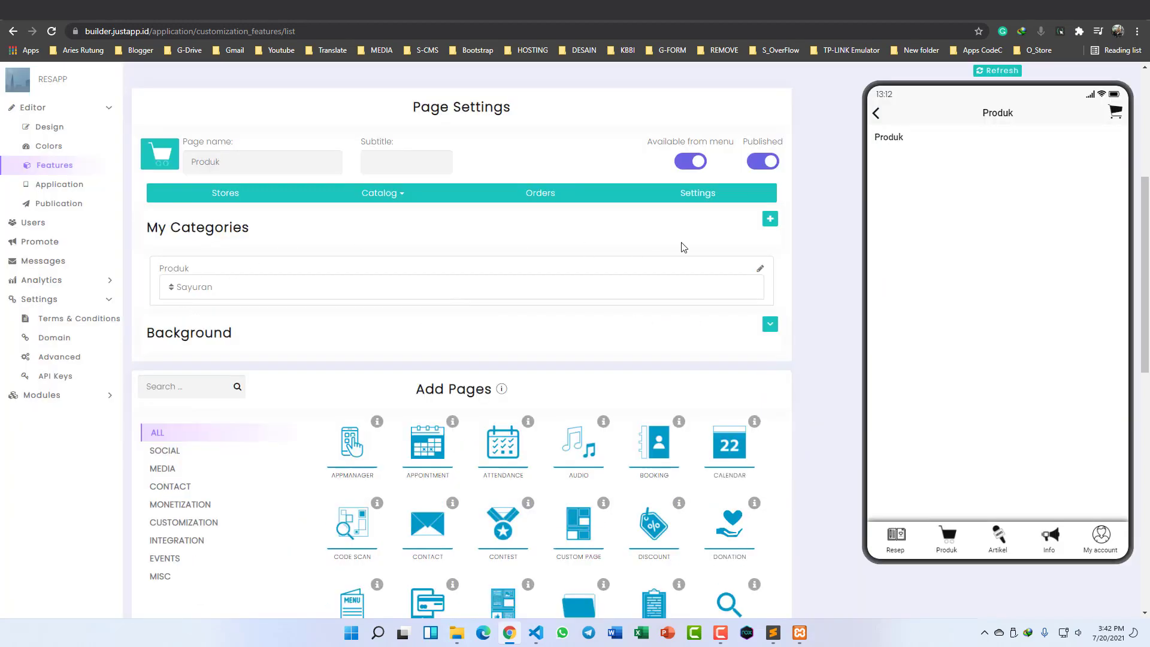
Step: Add a second category titled Bumbu under Produk, without a subtitle
click(766, 222)
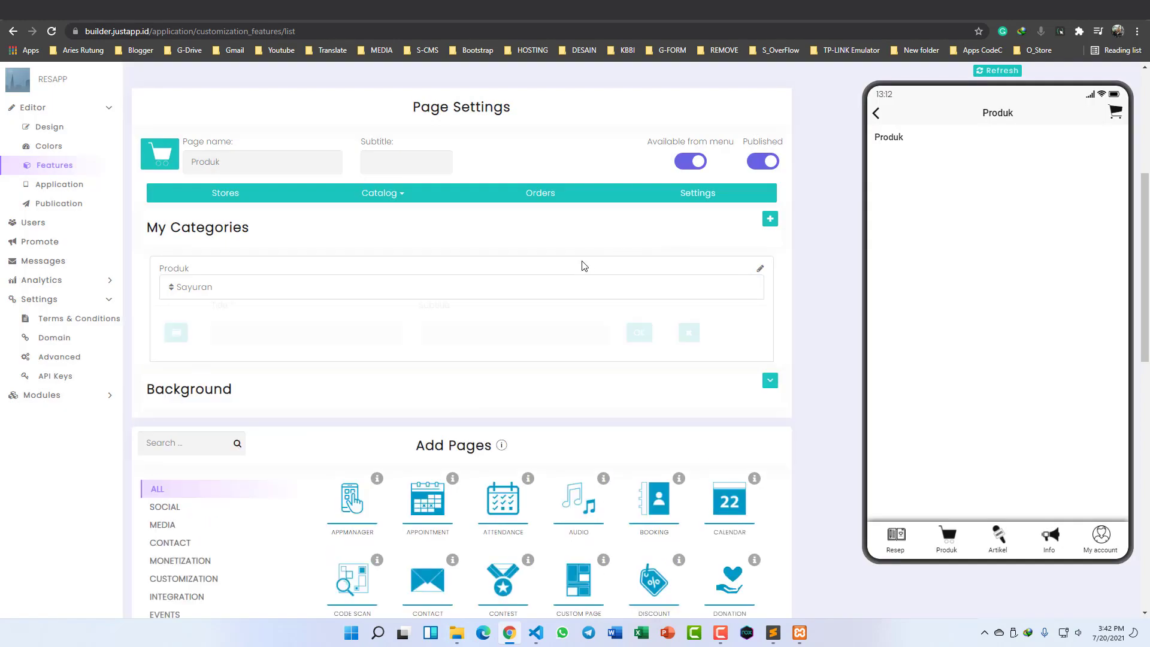
click(276, 336)
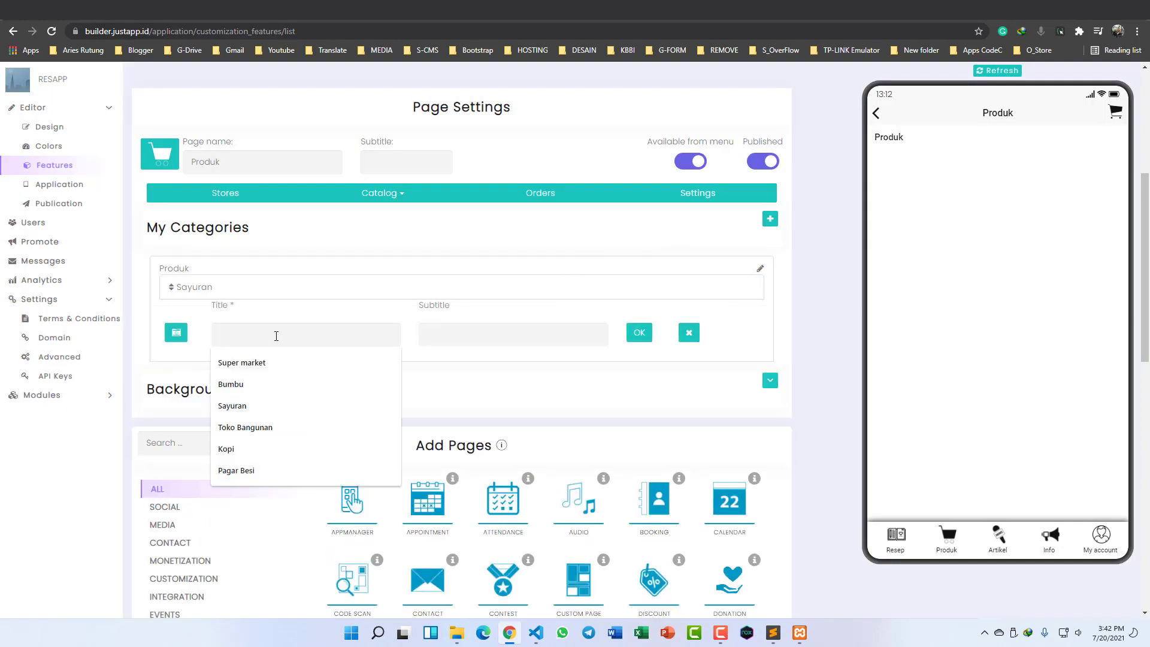
text(Bumbu)
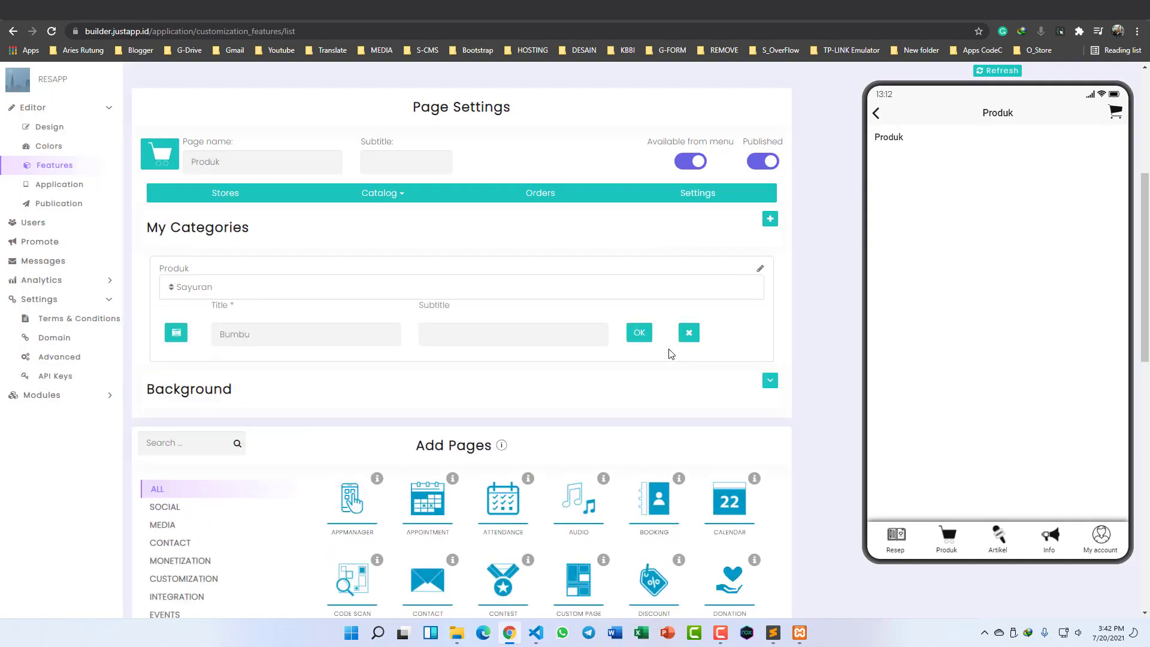
click(640, 333)
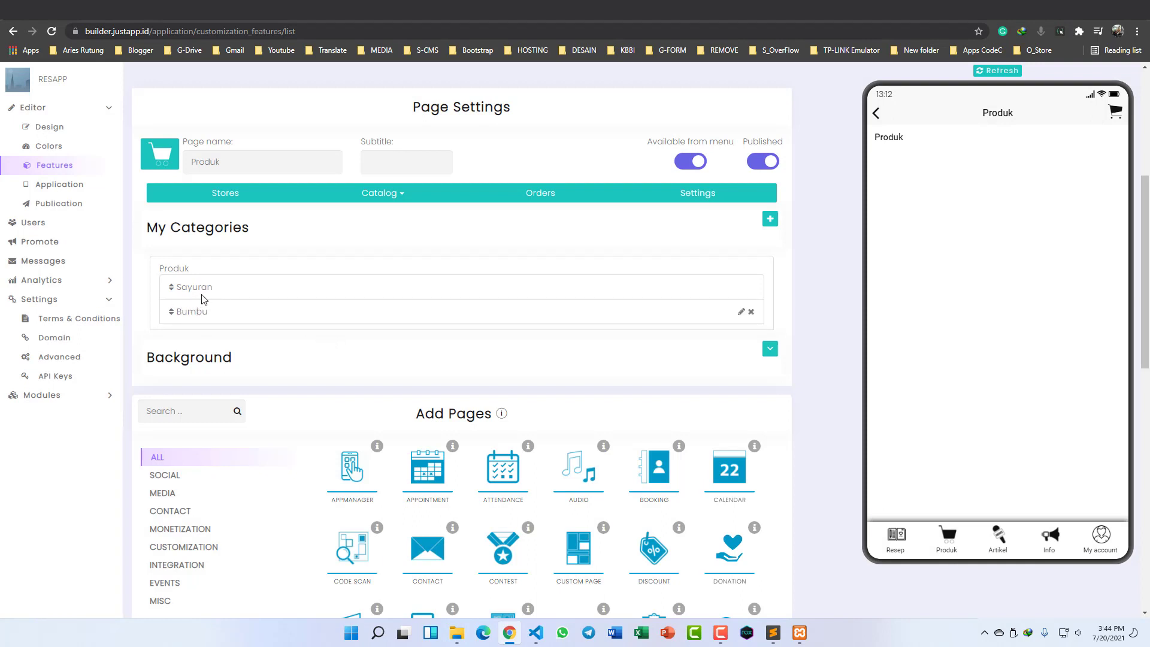
Step: Start a new product in the Produk catalog named Telur with the description "Harga per kilogram"
click(379, 195)
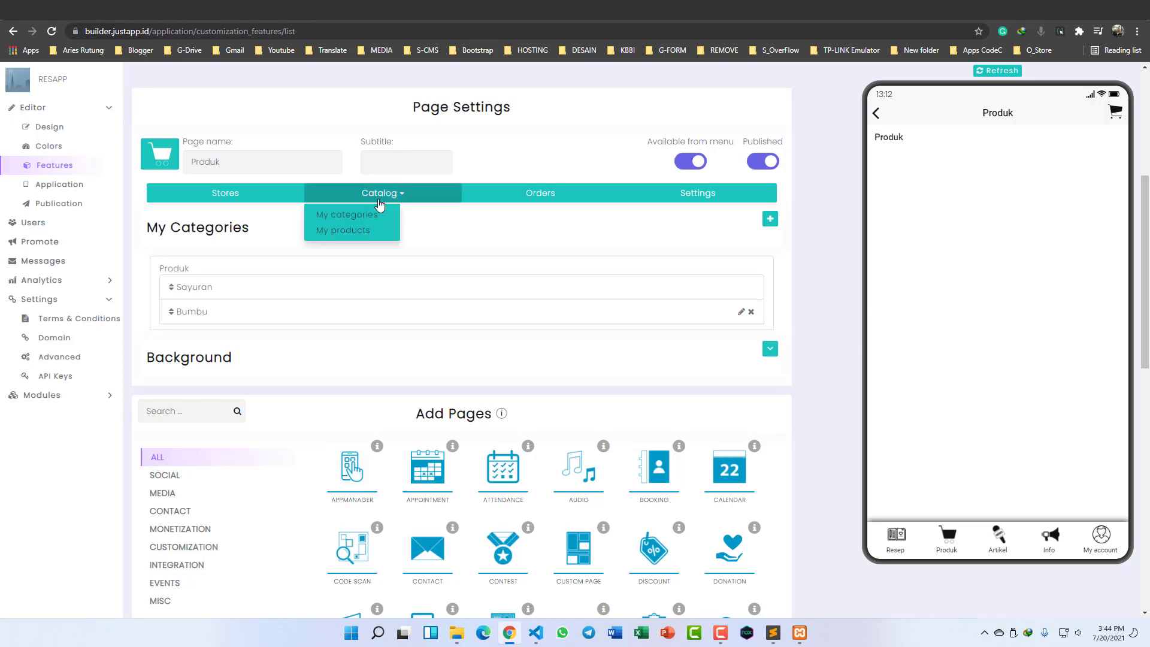
click(344, 232)
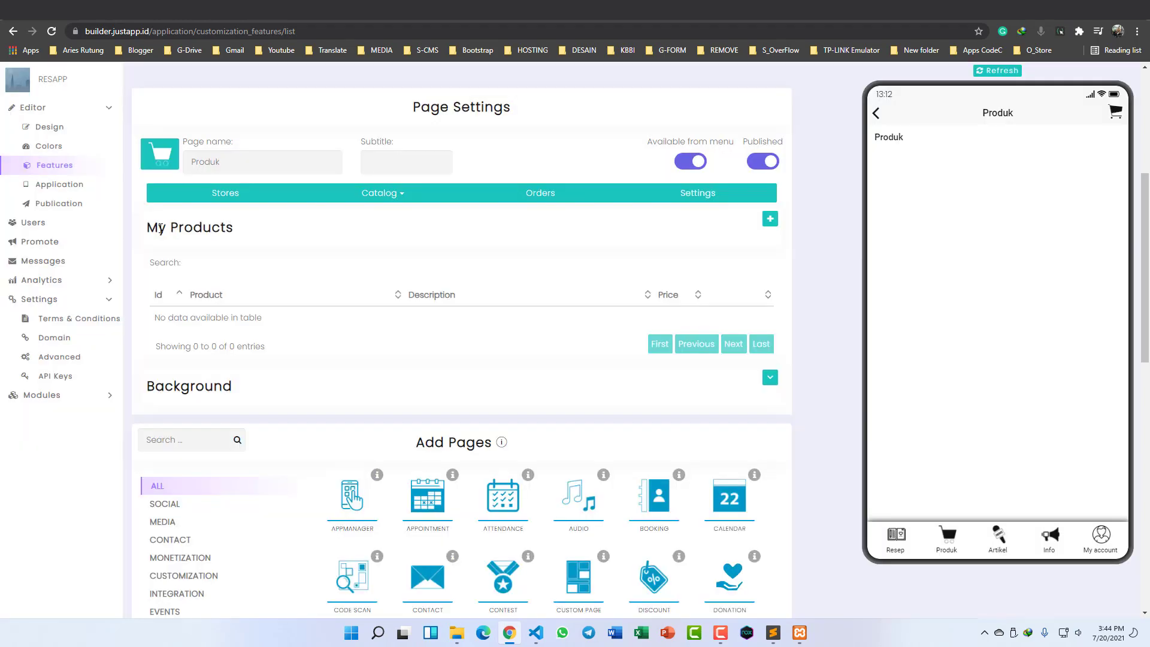
drag(148, 230, 450, 240)
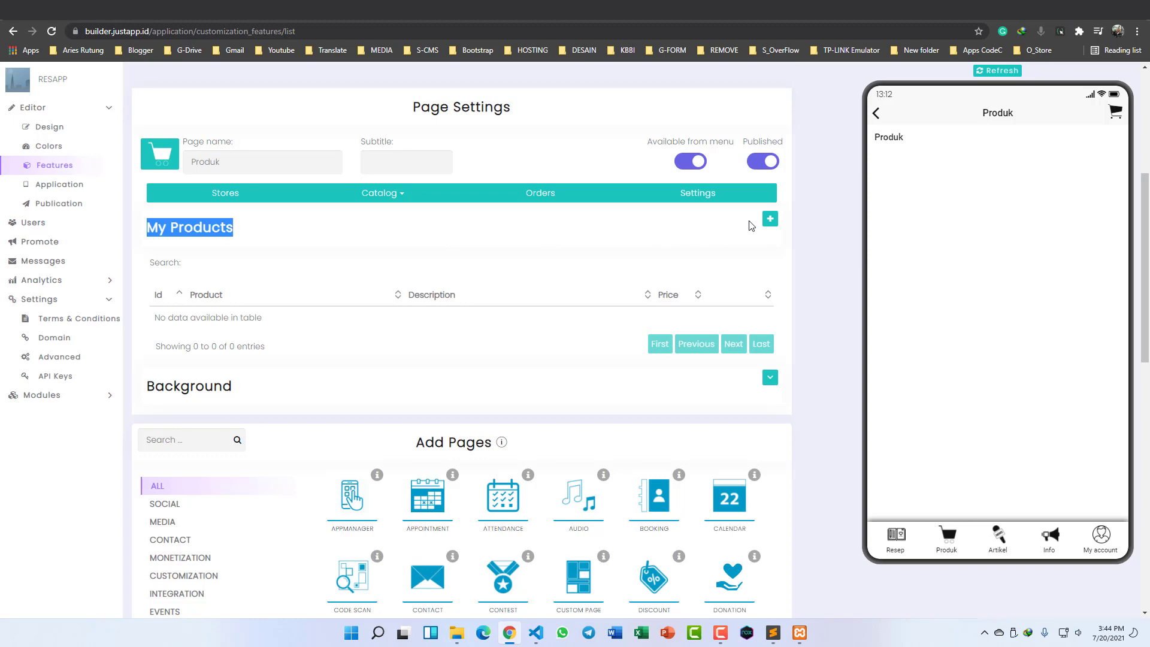
click(769, 223)
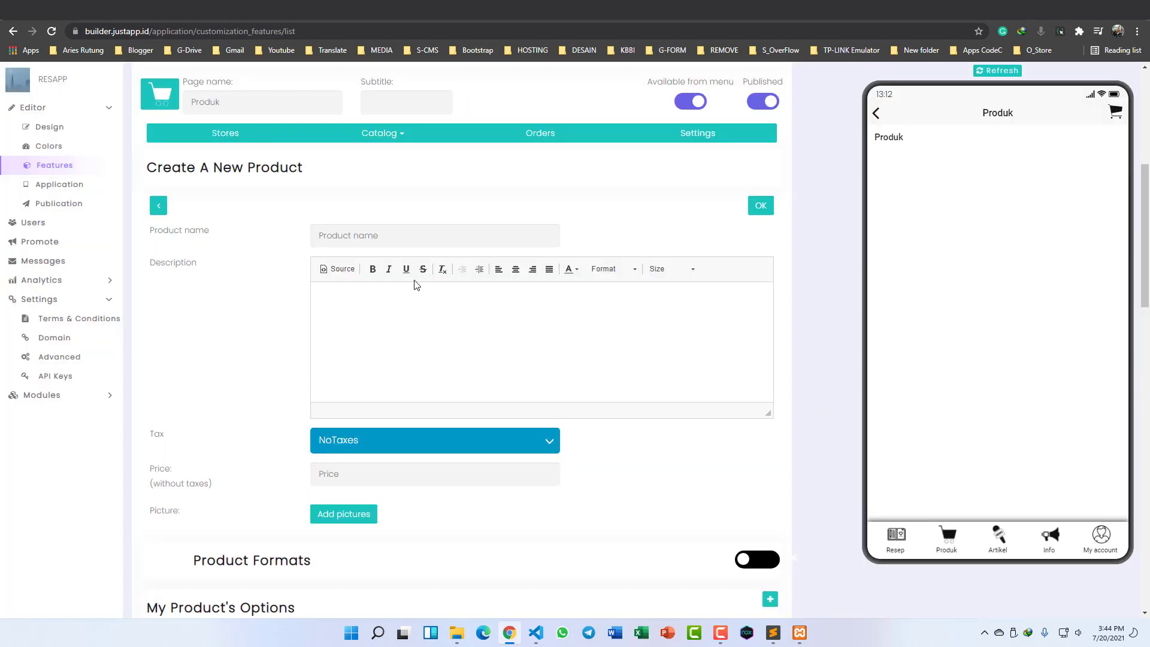
click(397, 234)
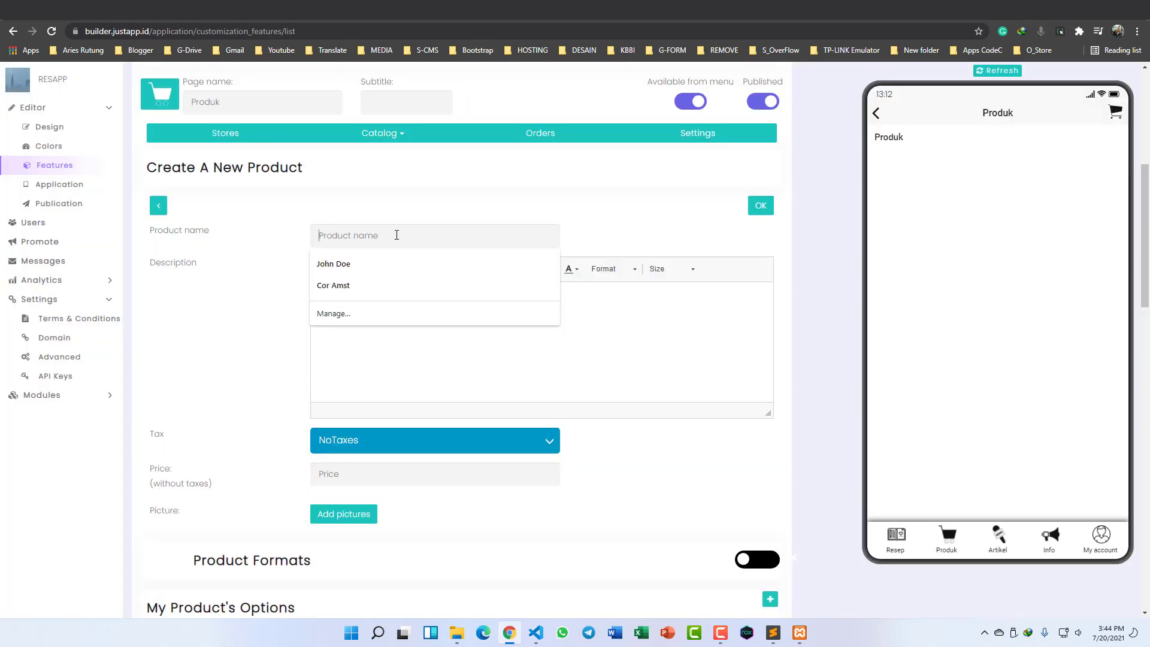
text(Telur)
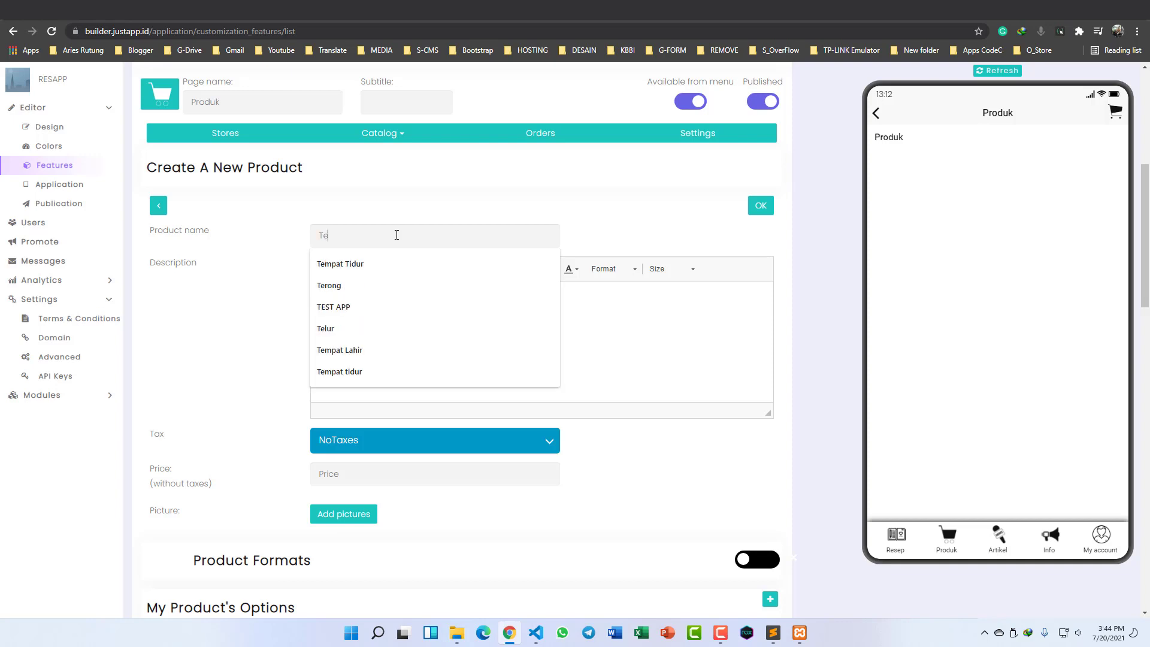
key(Tab)
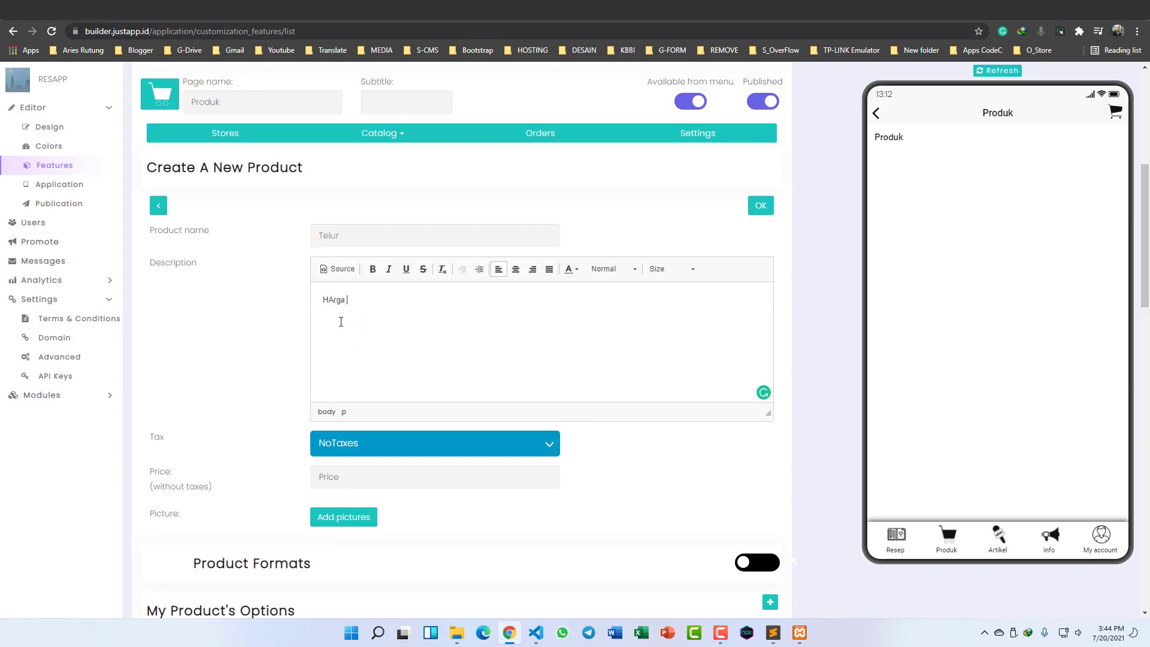
text(Harga per kilogram)
Step: Set the Telur product's tax to NoTaxes and its price to 100000
scroll(351, 427, down, 1)
click(355, 381)
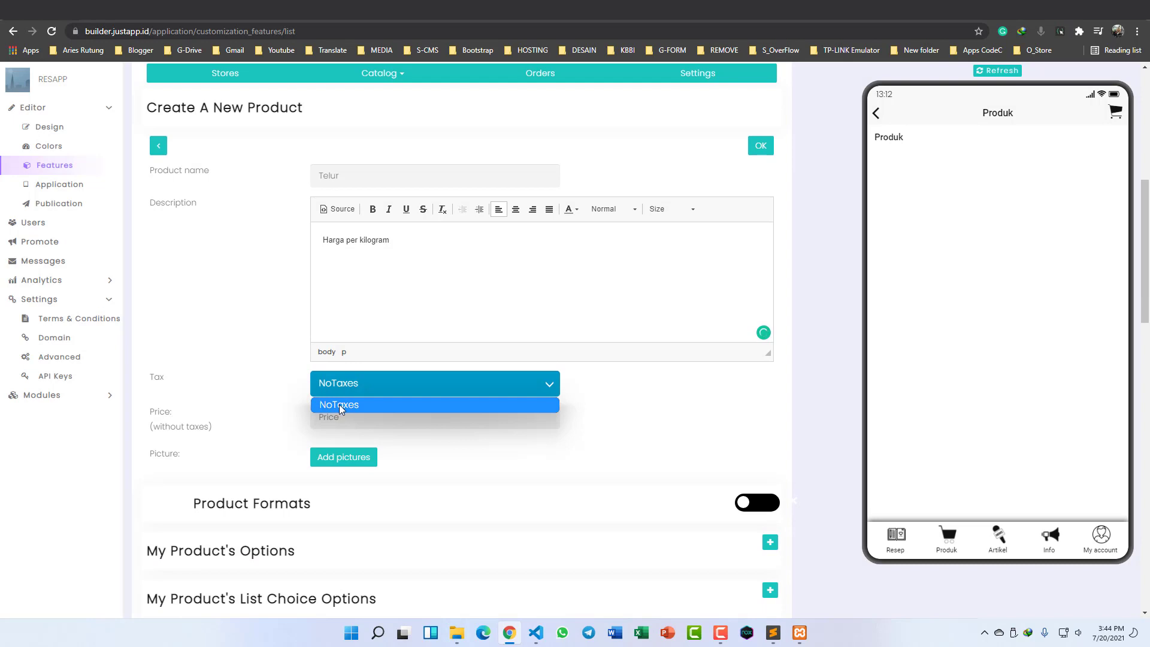
click(339, 404)
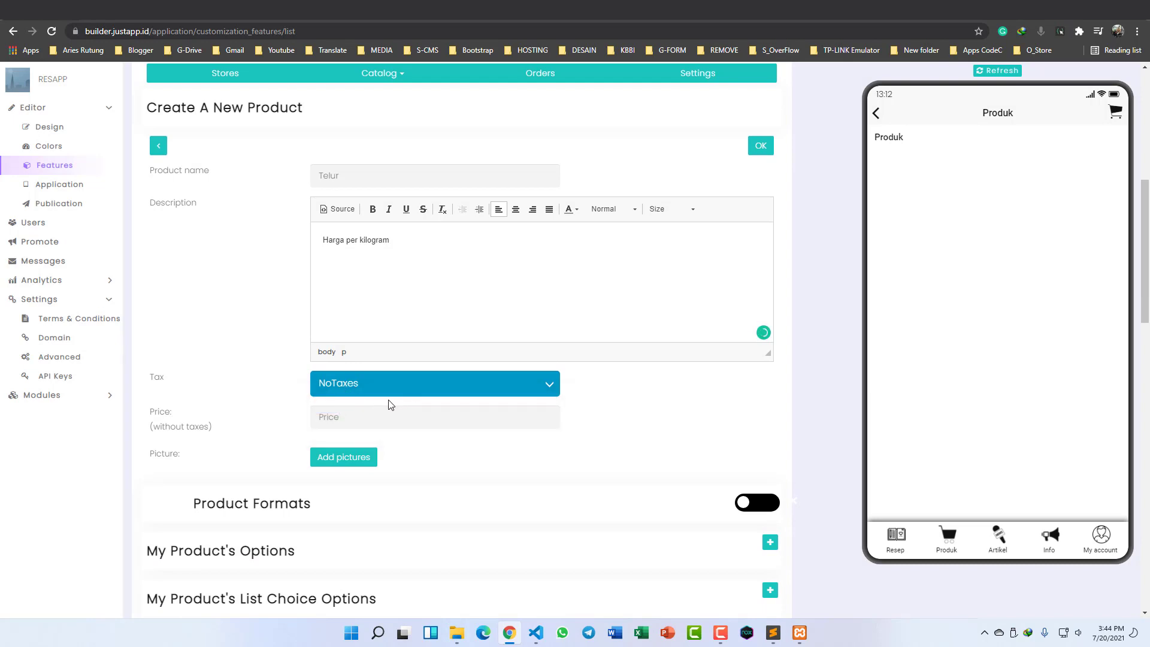
scroll(391, 404, down, 1)
click(330, 357)
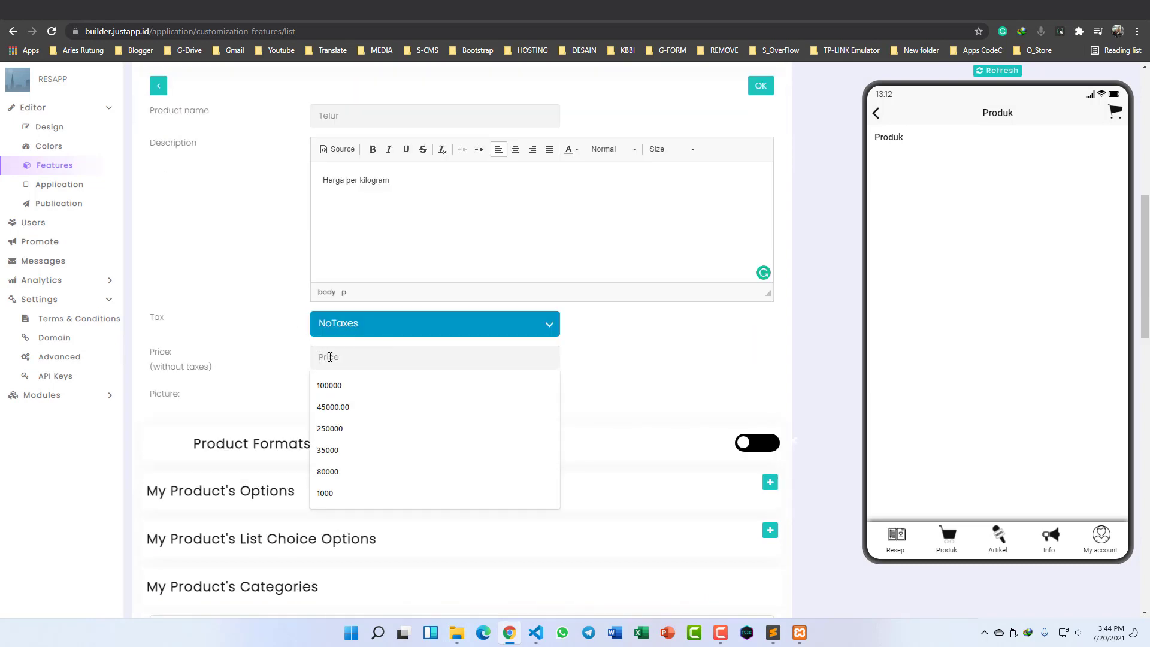
click(333, 382)
scroll(333, 382, down, 2)
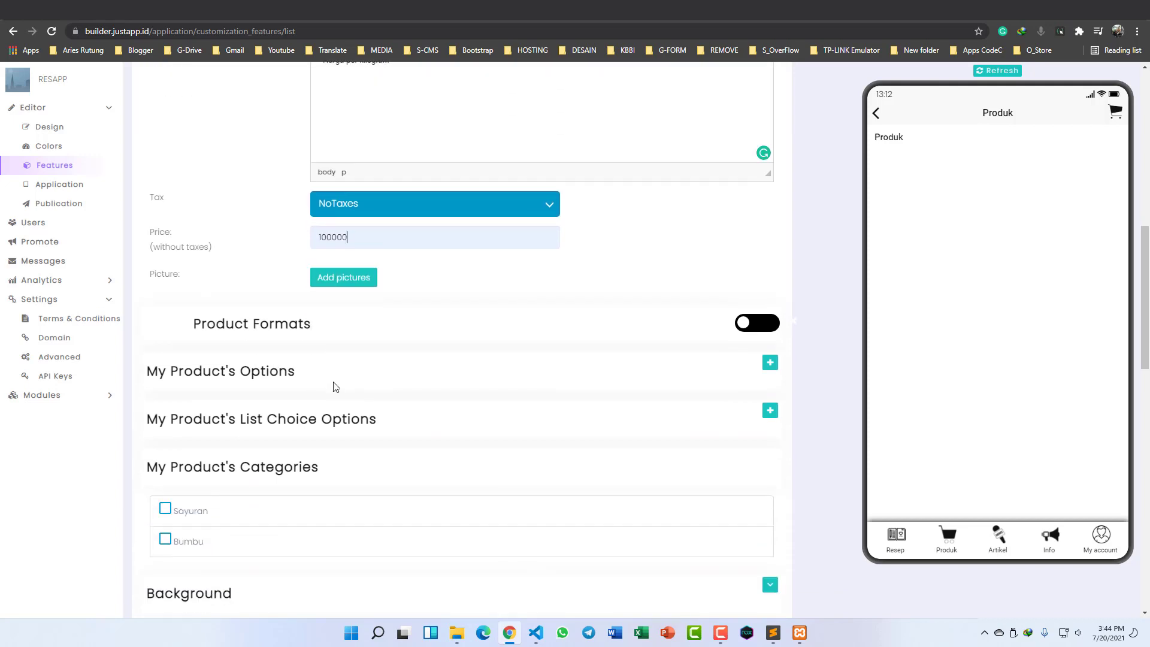
Step: Add the "bunga pepaya" image from Downloads as the product picture, keeping the proposed crop
click(345, 279)
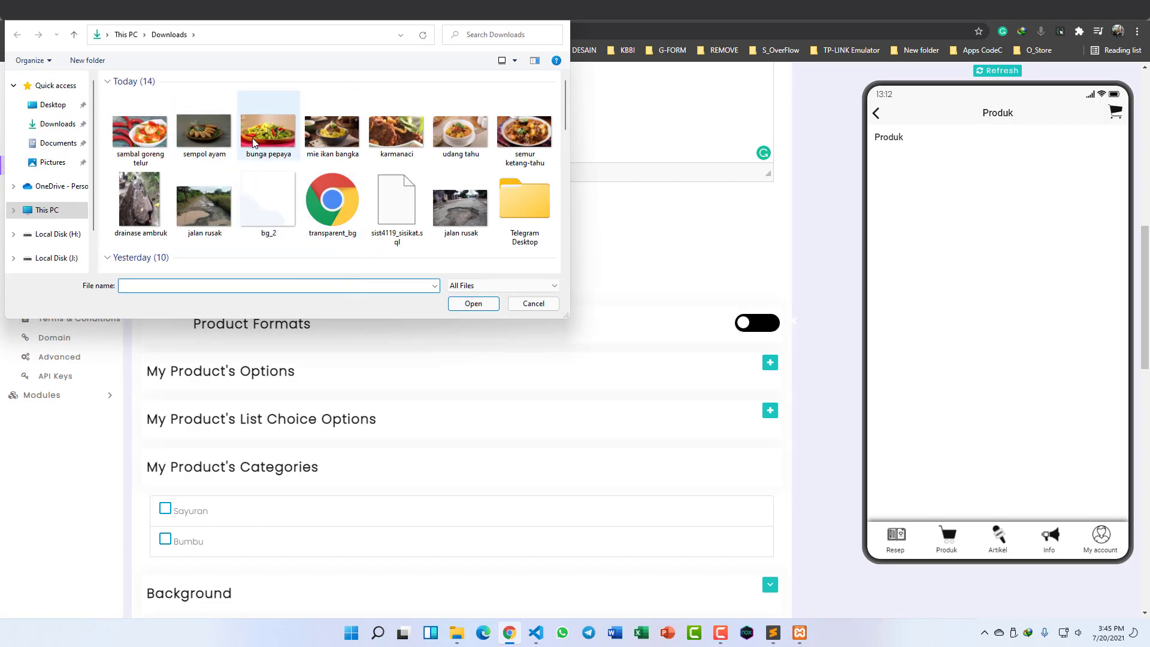
double_click(271, 132)
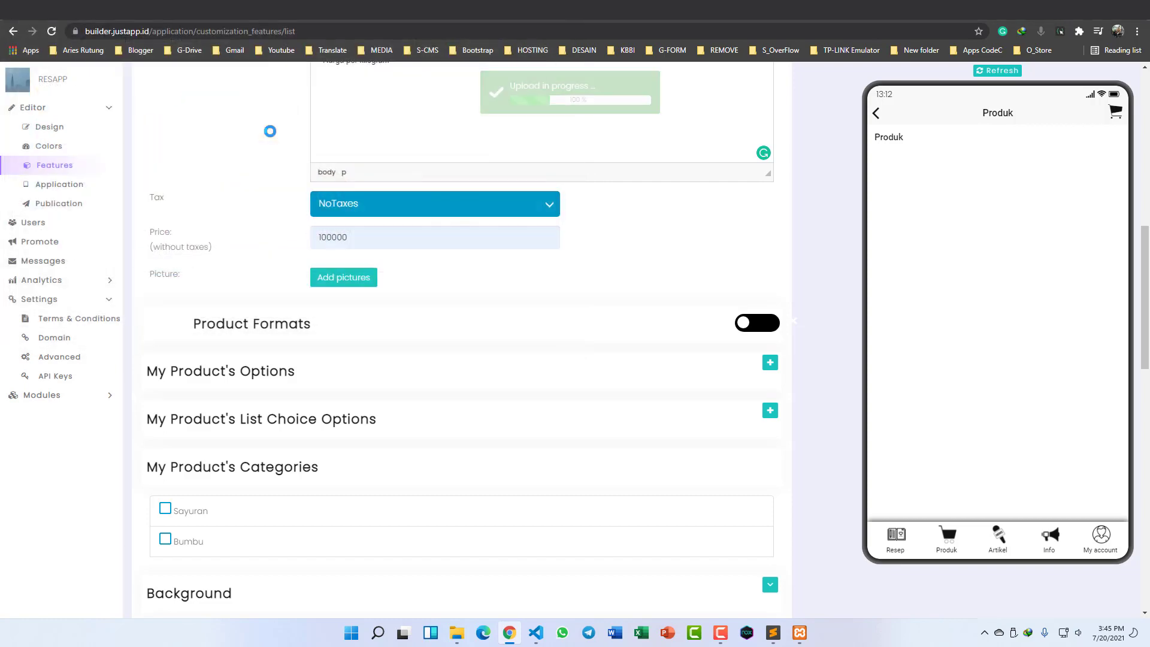
click(741, 217)
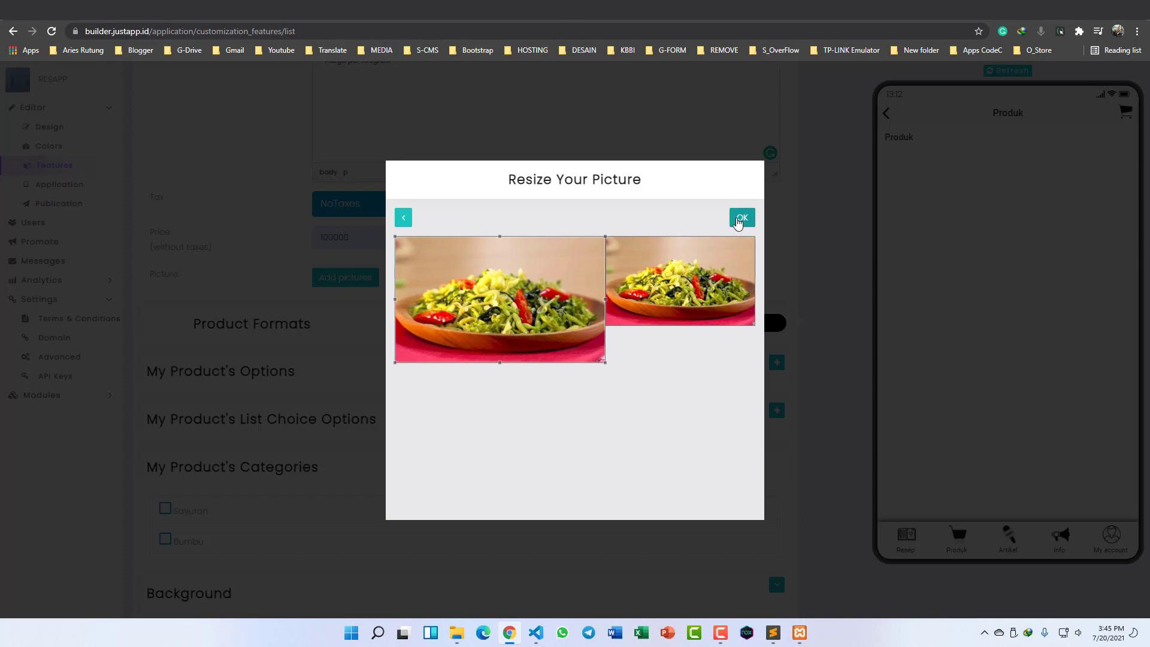
Step: Examine the Product Formats section of the new product form
scroll(231, 258, down, 2)
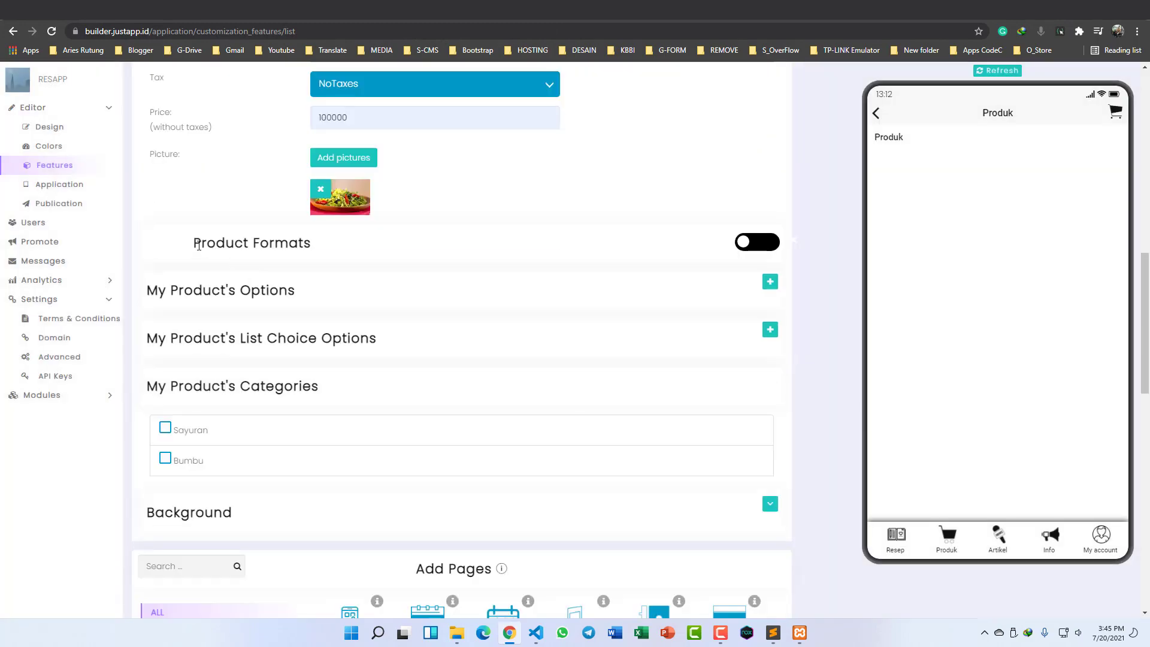
drag(196, 243, 315, 251)
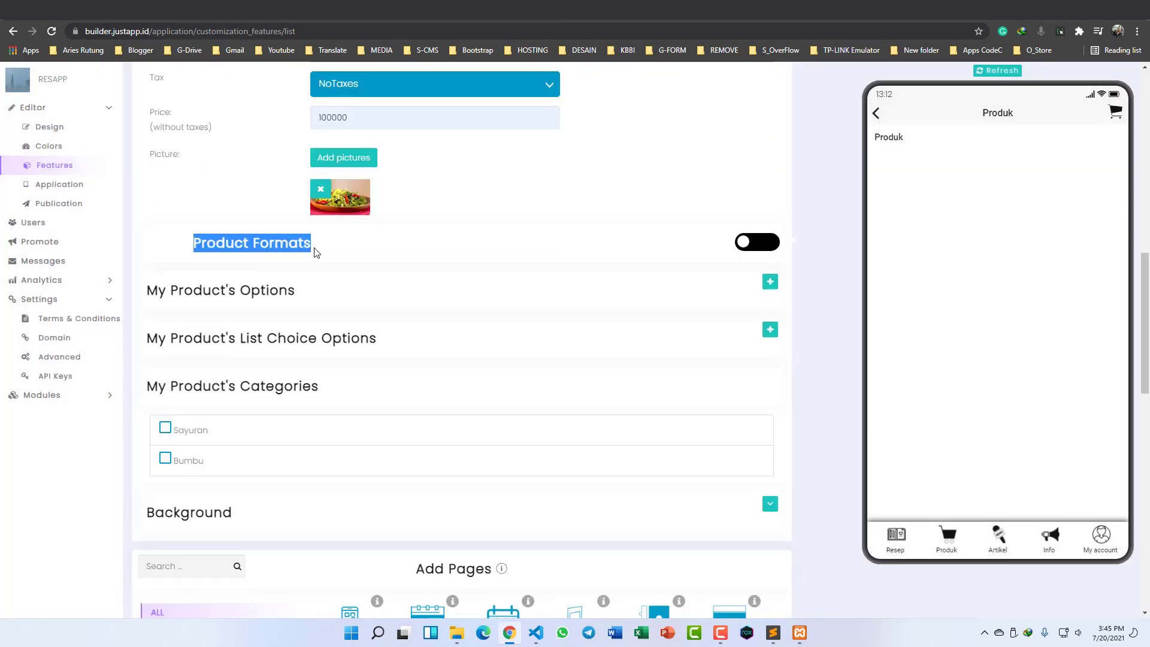
click(334, 252)
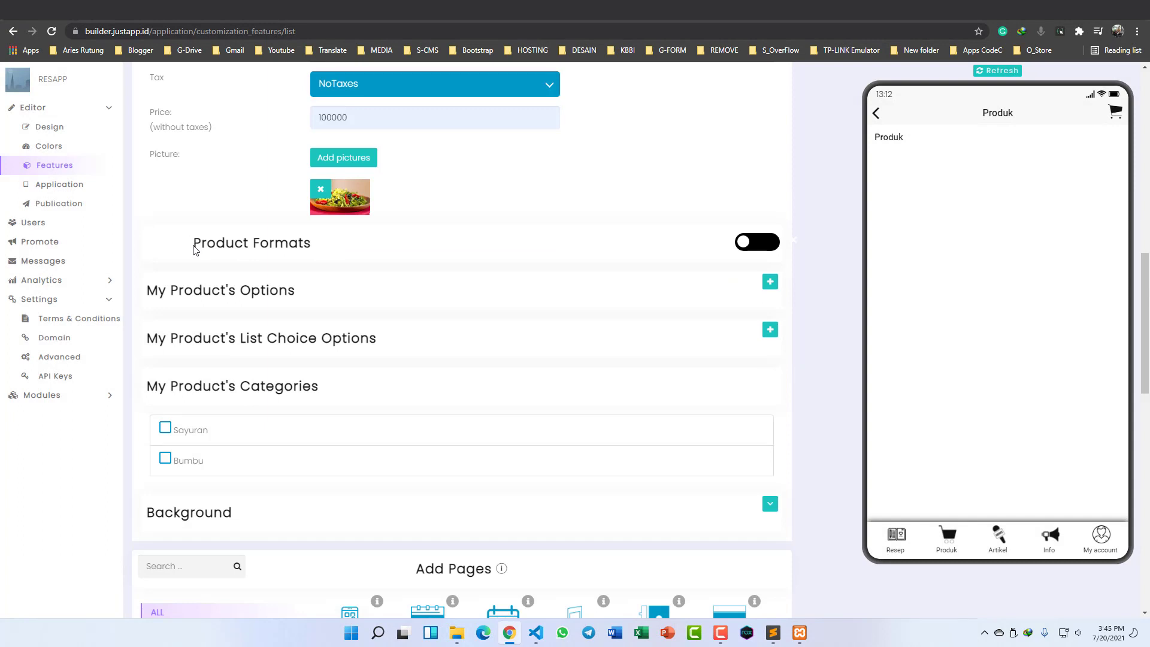
drag(197, 243, 306, 251)
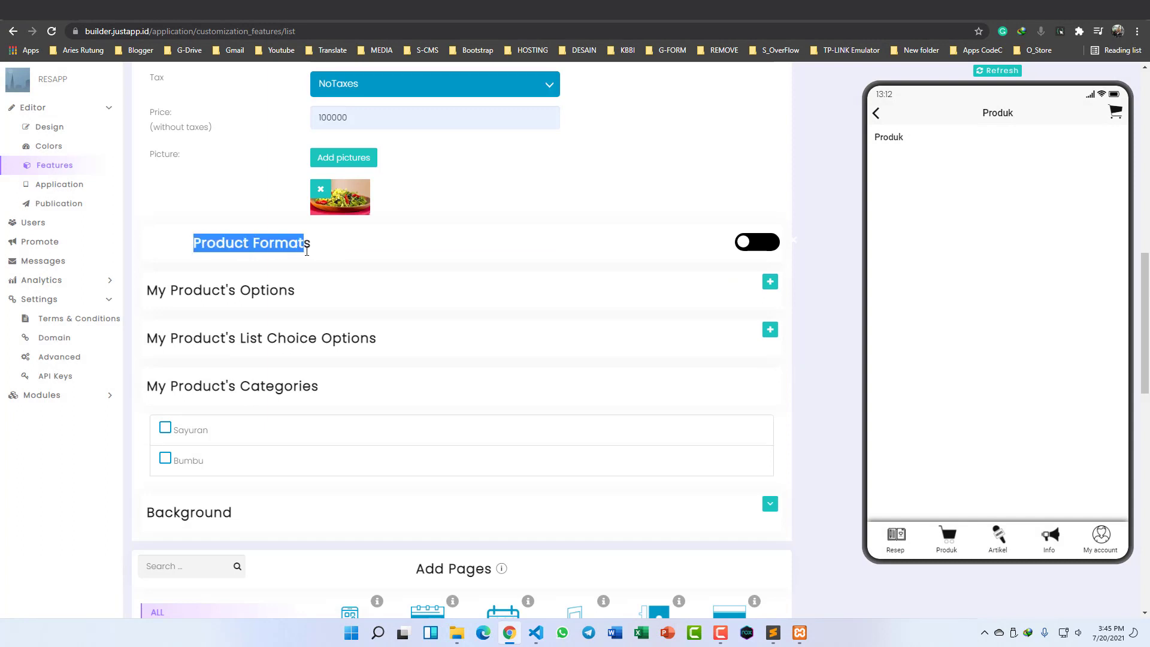
click(336, 250)
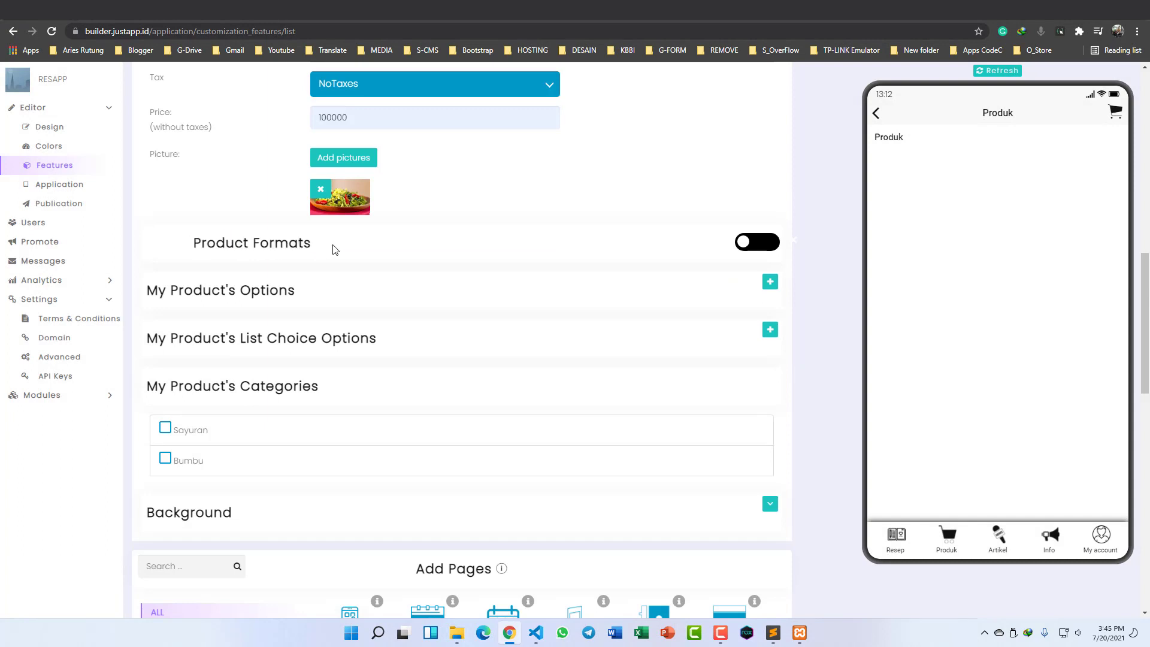
Step: Assign the Telur product to the Sayuran category and save the new product
scroll(330, 249, down, 2)
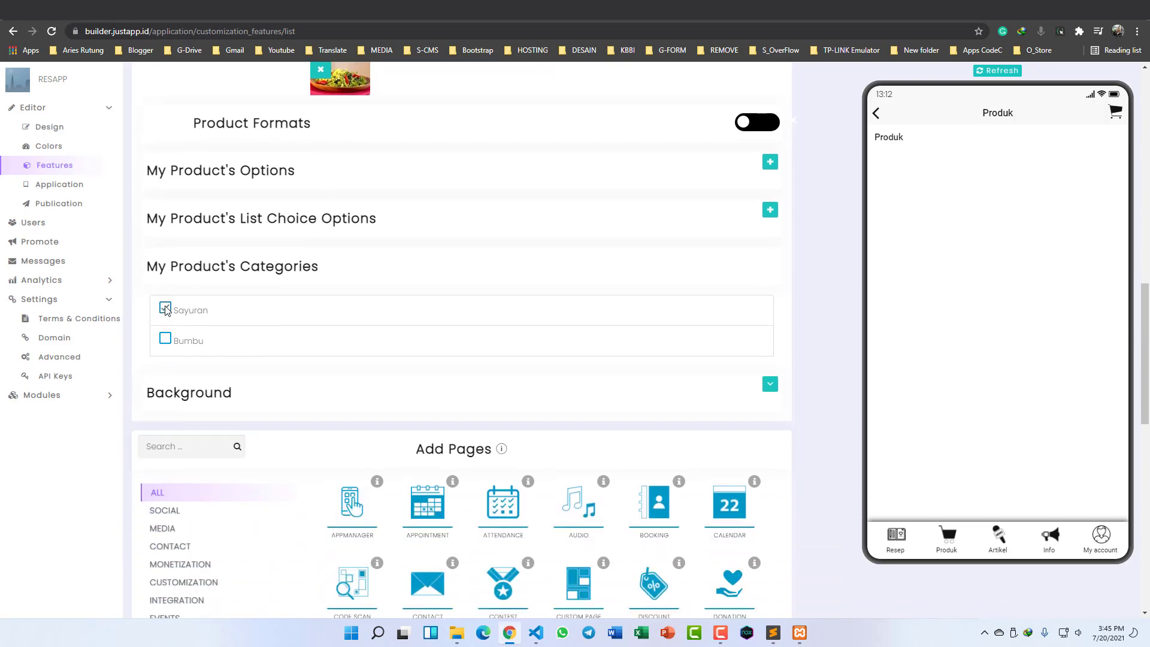
scroll(318, 344, up, 2)
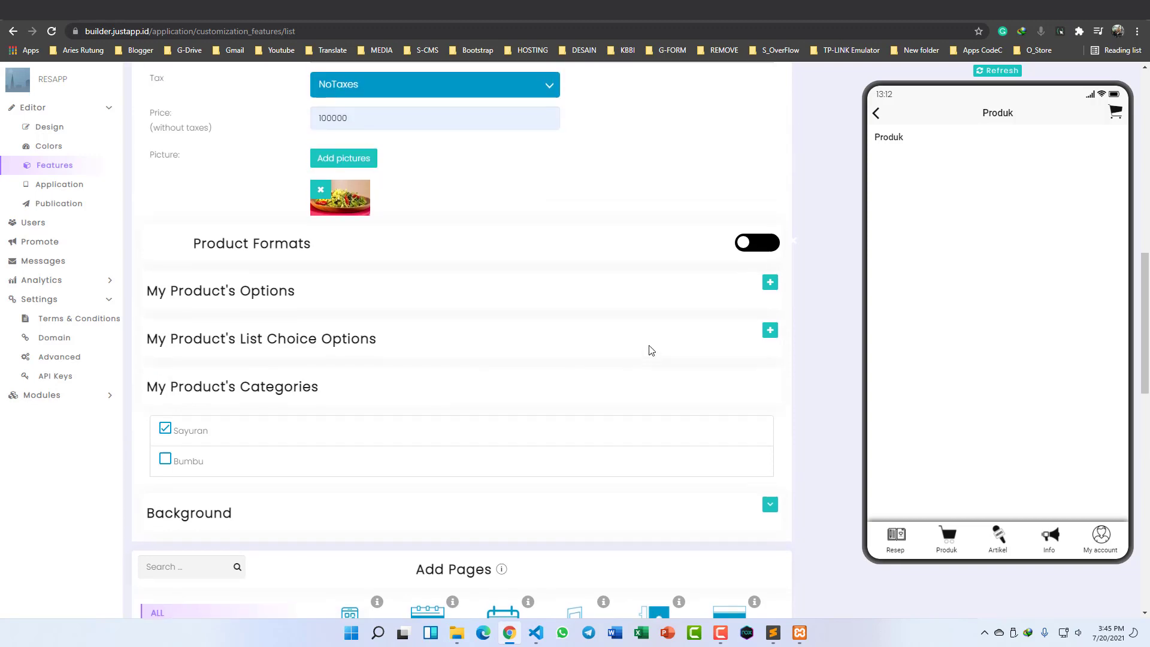
scroll(652, 350, up, 7)
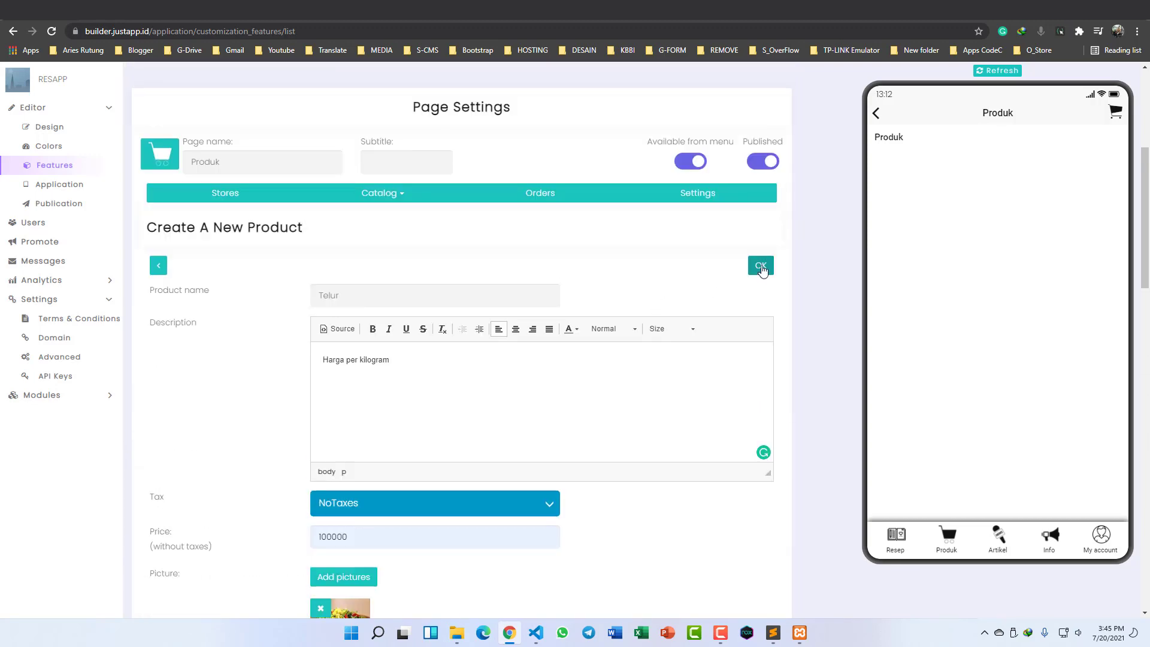
click(761, 266)
scroll(269, 318, down, 1)
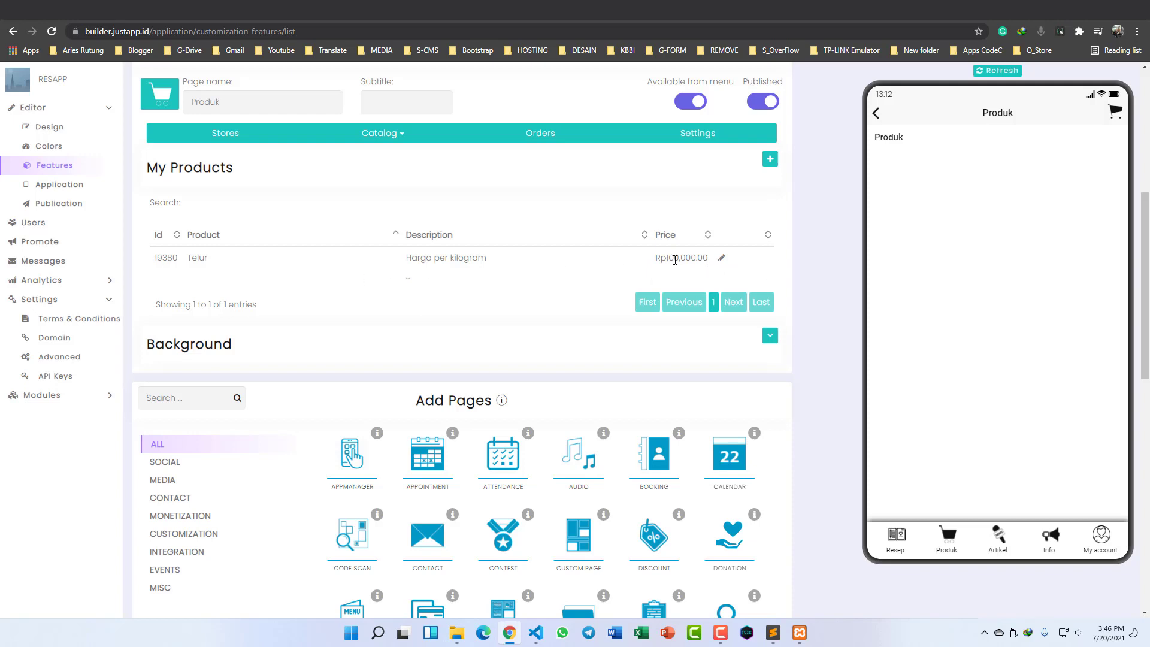
Step: Open the Resep page's configuration and review its Settings and Background sections
scroll(675, 259, up, 3)
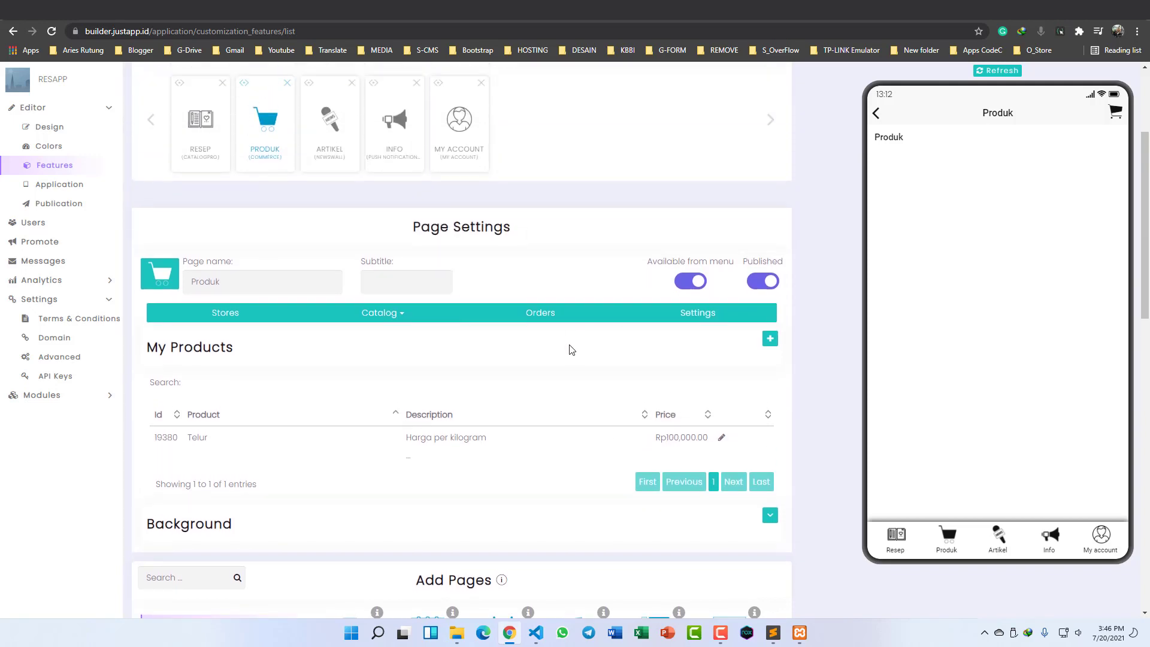
scroll(570, 349, up, 1)
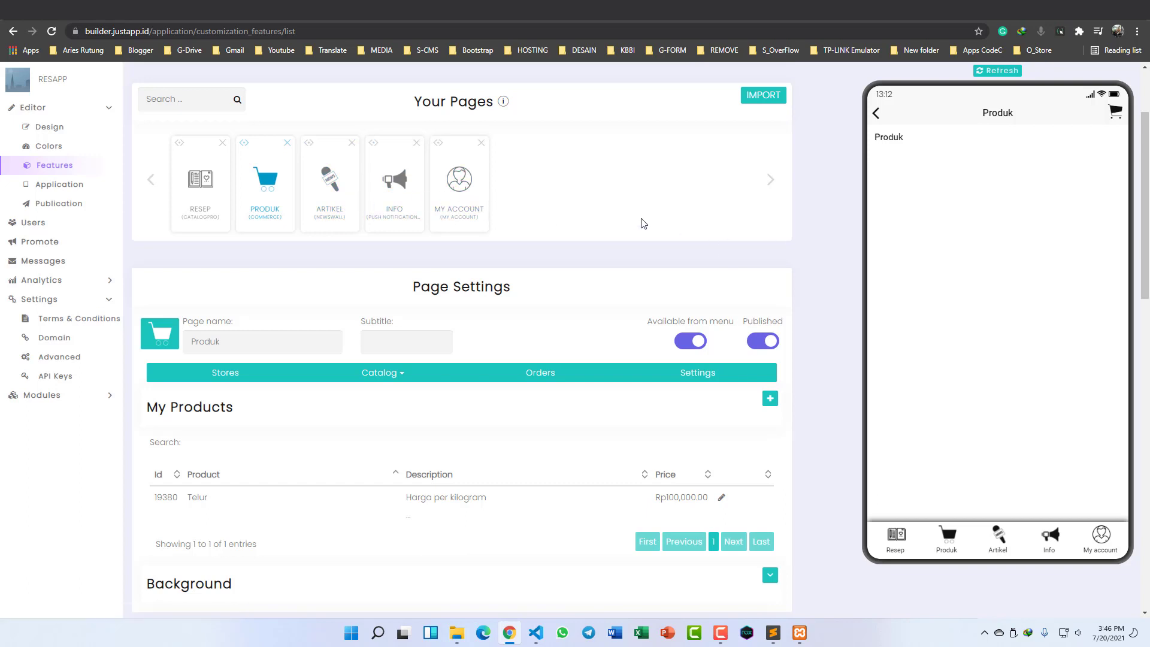
click(205, 207)
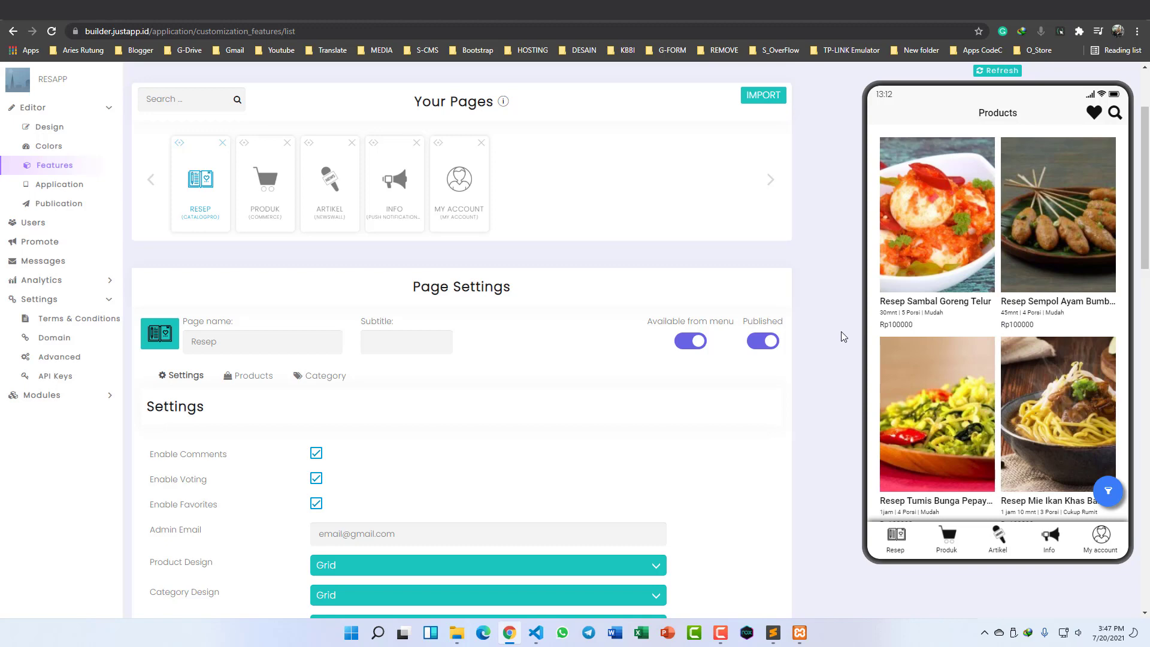
scroll(843, 340, down, 2)
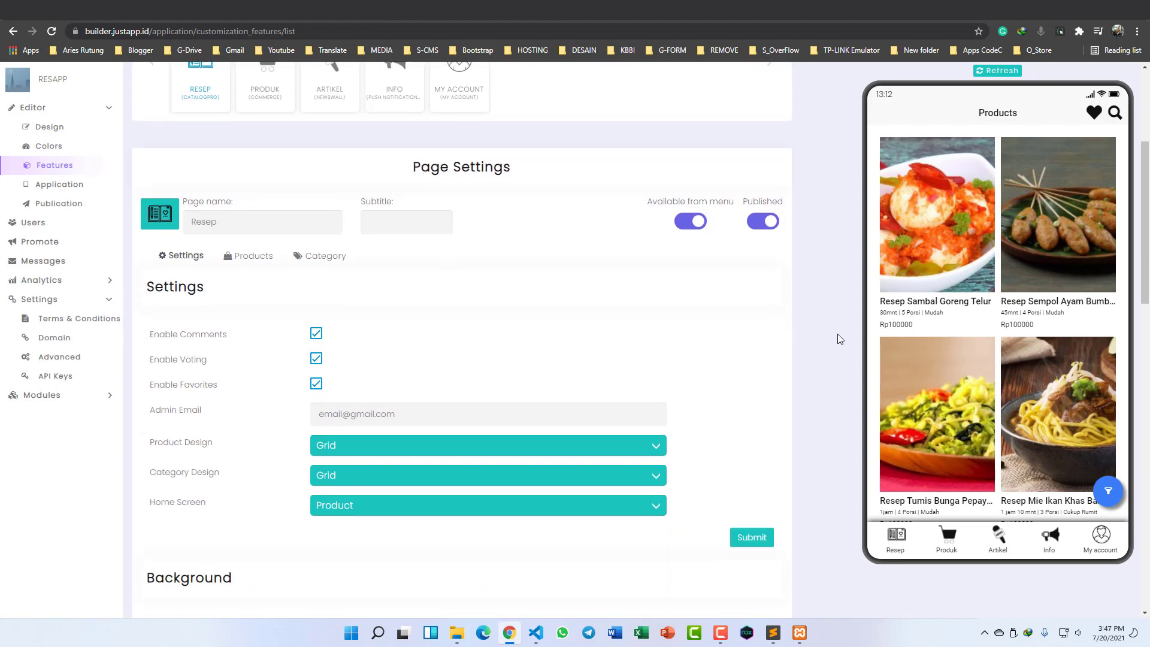
scroll(839, 338, down, 5)
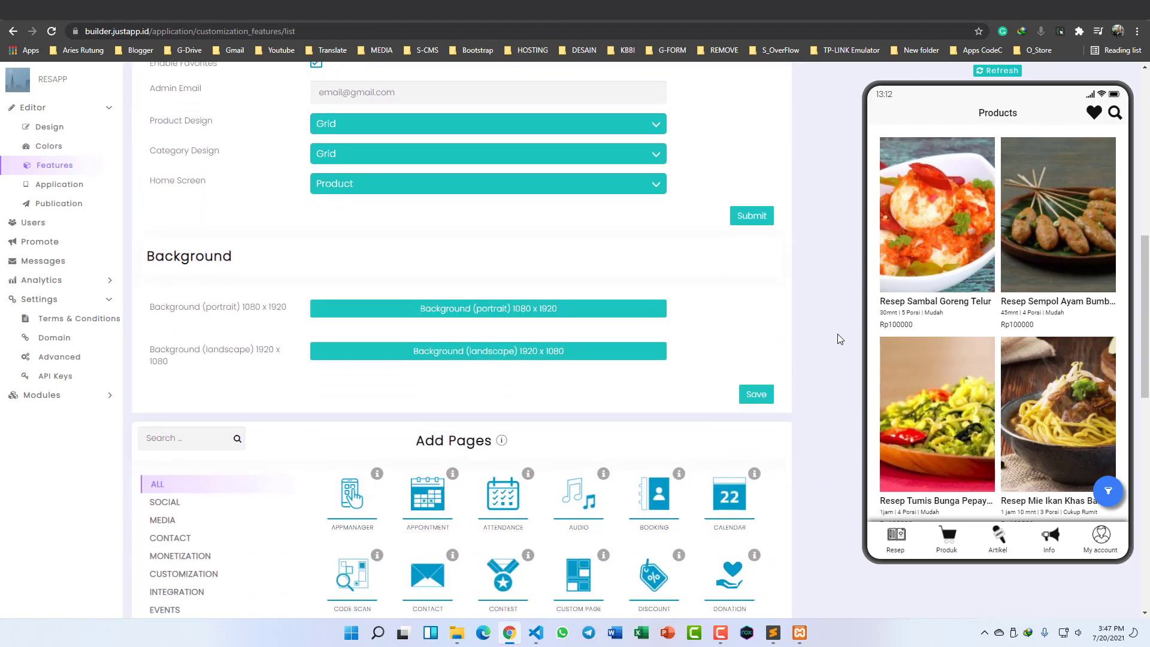
scroll(838, 333, down, 1)
scroll(835, 326, up, 1)
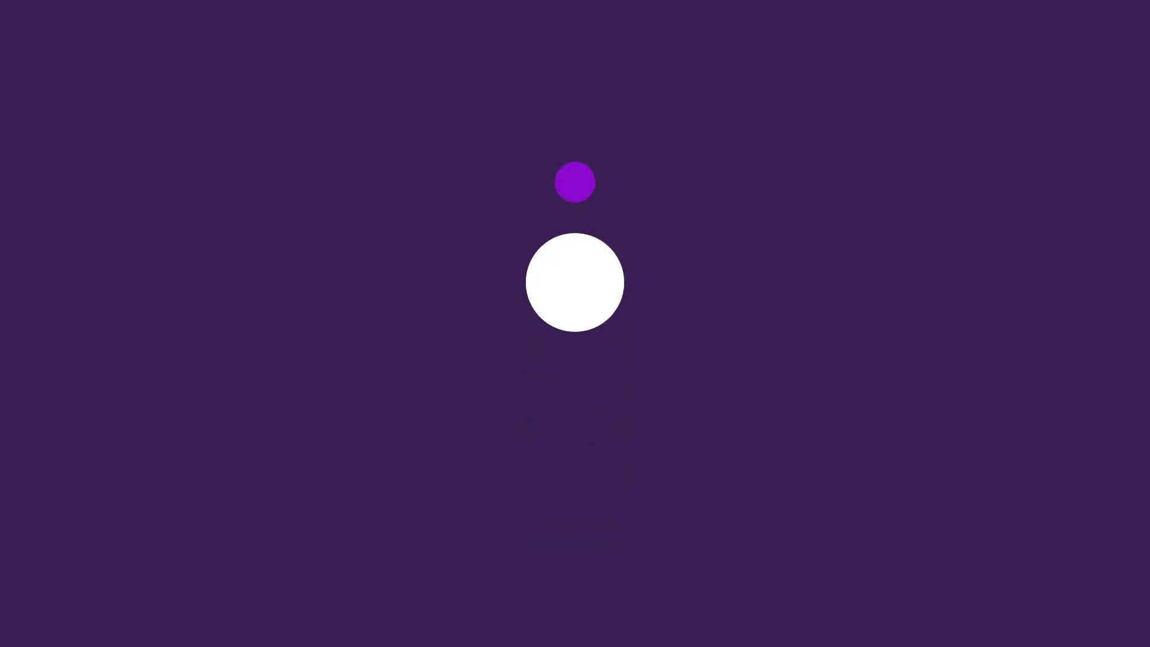